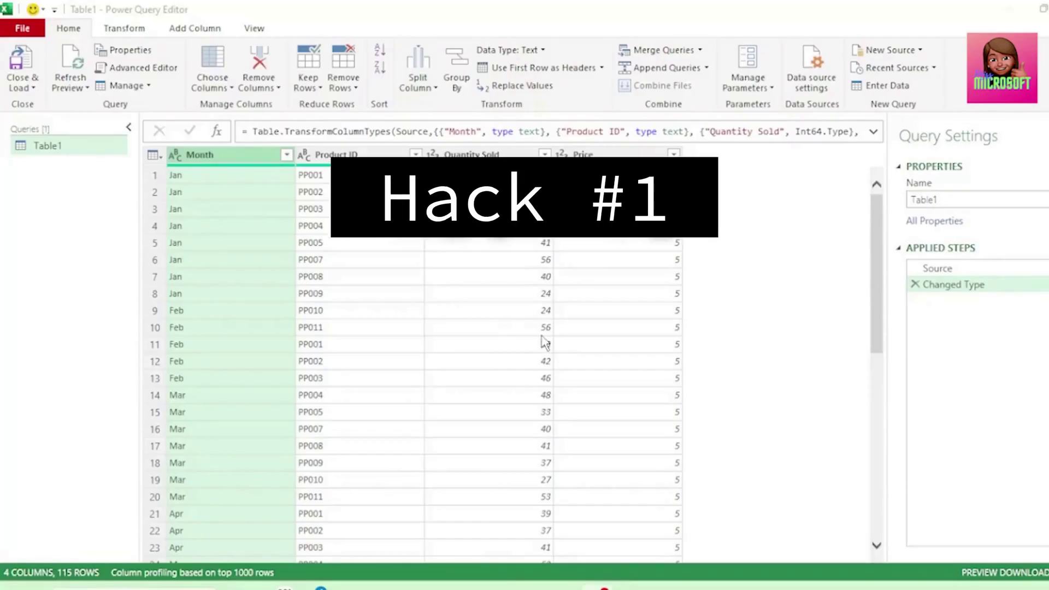
- Try to change the Month column's data type from text to Date
{"action": "left_click", "coordinate": [287, 155]}
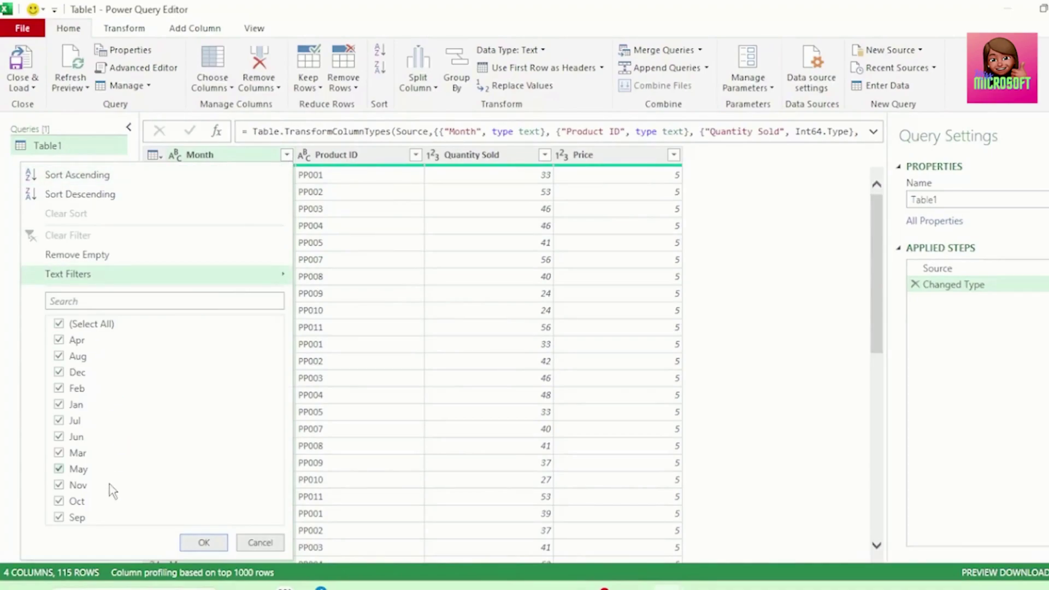
{"action": "left_click", "coordinate": [176, 157]}
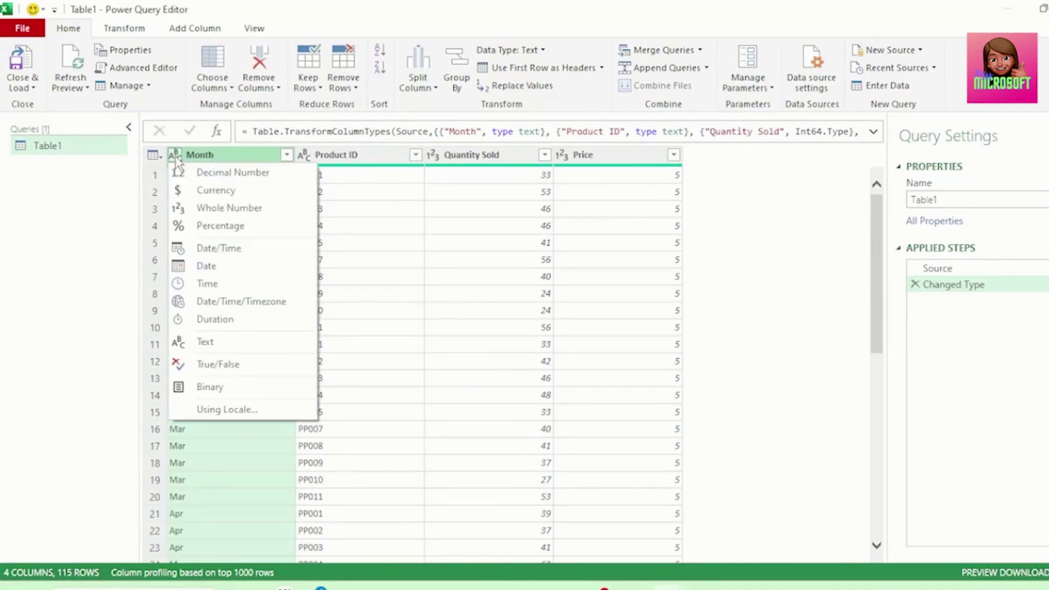
{"action": "left_click", "coordinate": [198, 268]}
{"action": "left_click", "coordinate": [540, 337]}
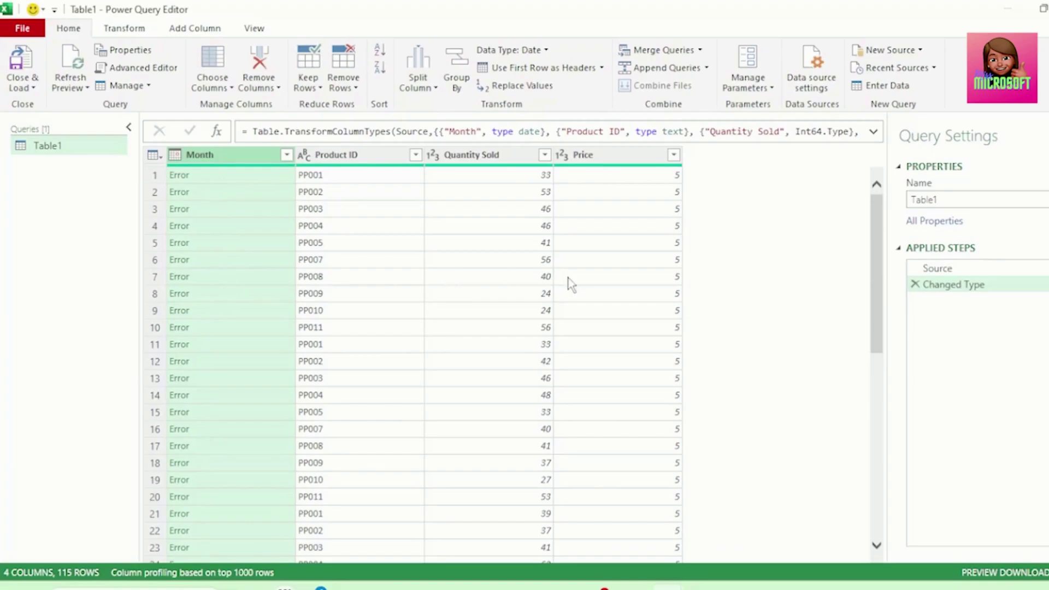
- Delete the Changed Type applied step and add the prefix "2023," to every value in the Month column
{"action": "left_click", "coordinate": [915, 285]}
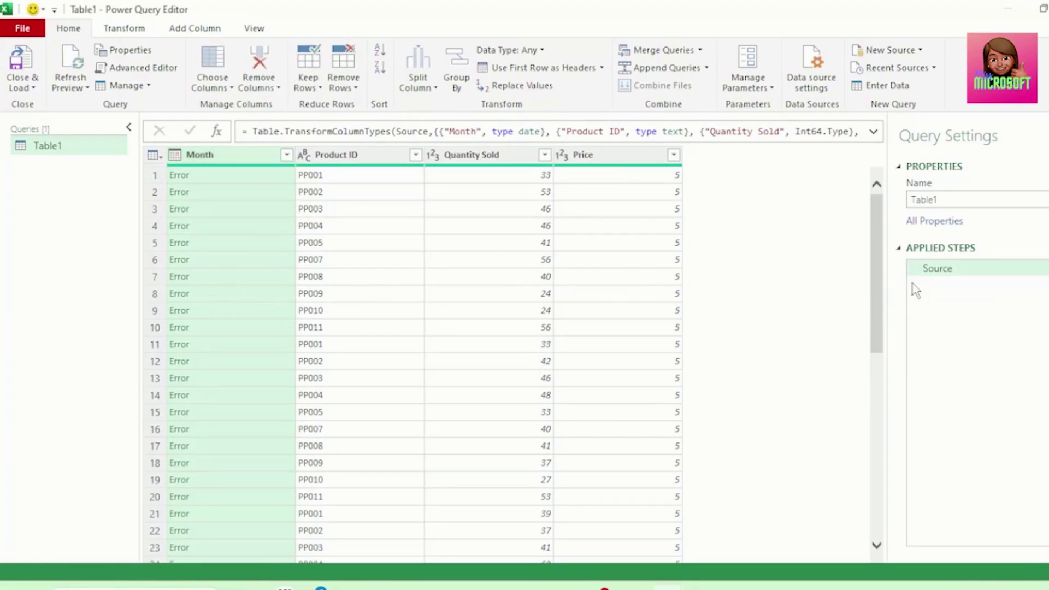
{"action": "left_click", "coordinate": [248, 158]}
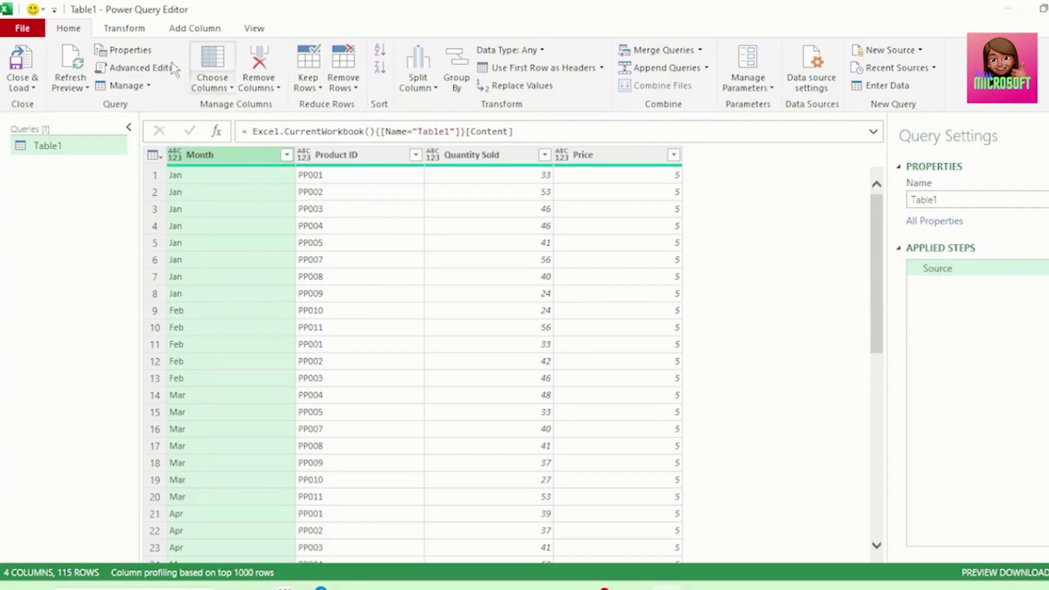
{"action": "left_click", "coordinate": [136, 31]}
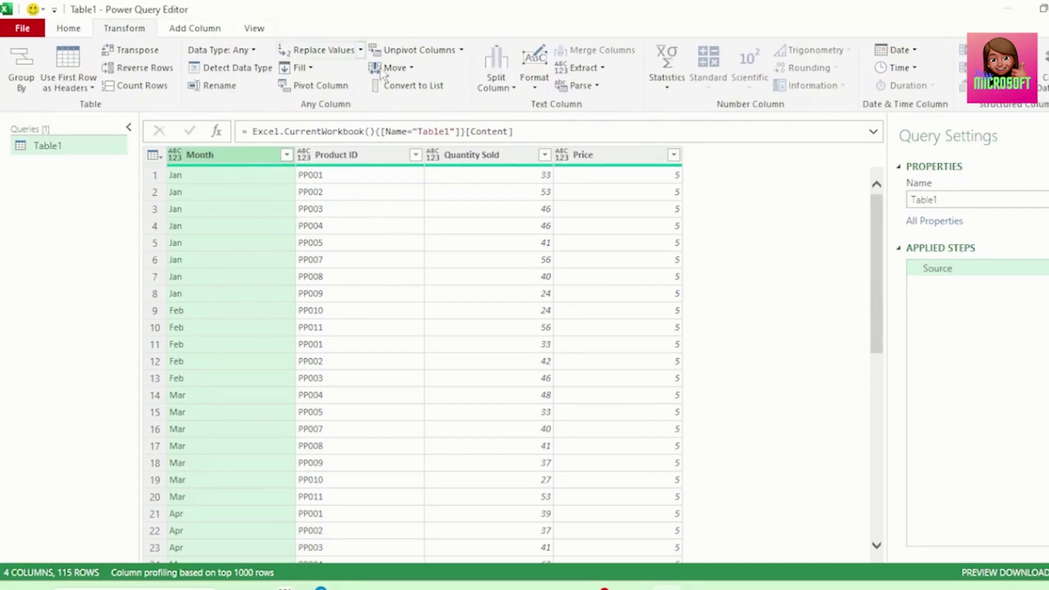
{"action": "left_click", "coordinate": [543, 92]}
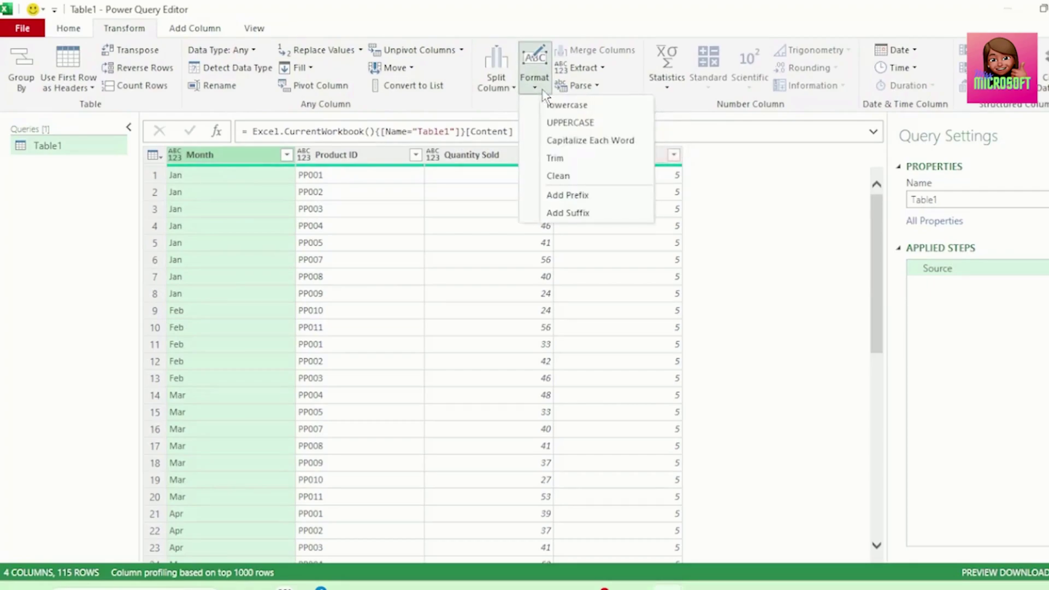
{"action": "left_click", "coordinate": [563, 203]}
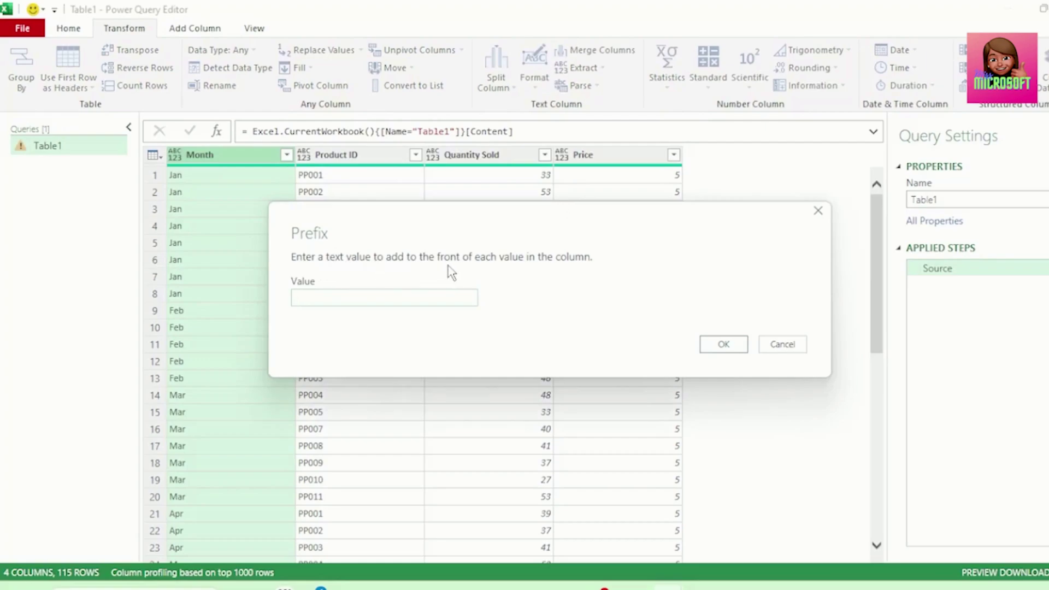
{"action": "type", "text": "2023,"}
{"action": "left_click", "coordinate": [720, 347]}
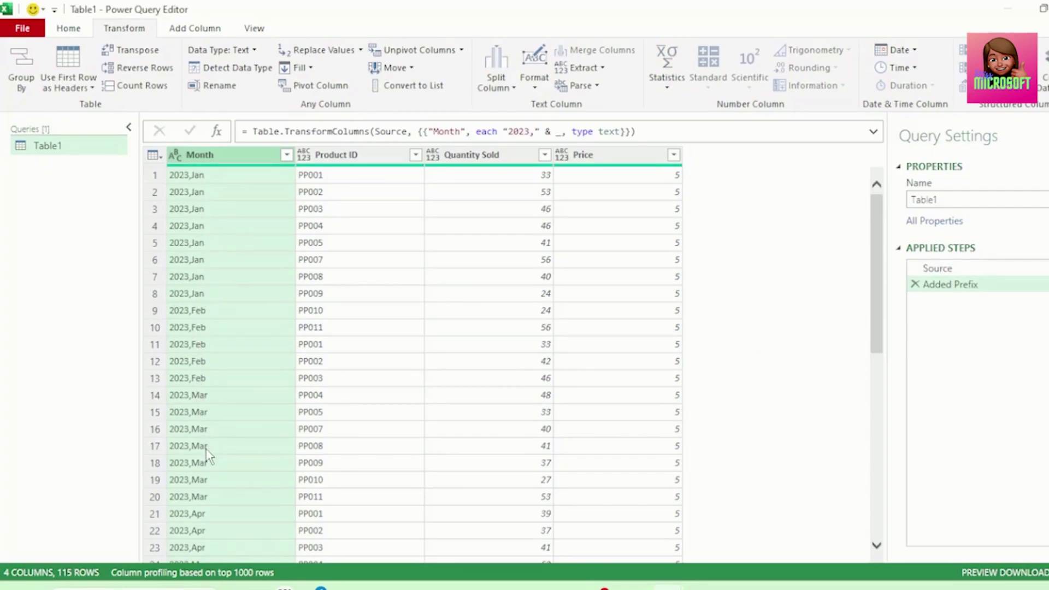
- Convert the prefixed Month column to the Date data type and check its filter list
{"action": "left_click", "coordinate": [175, 155]}
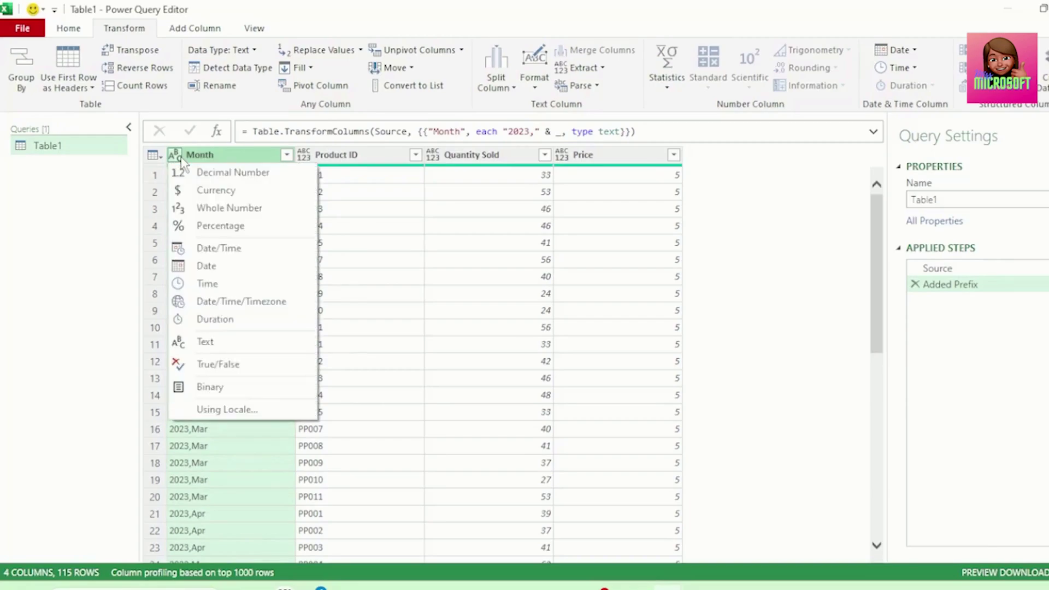
{"action": "left_click", "coordinate": [195, 274]}
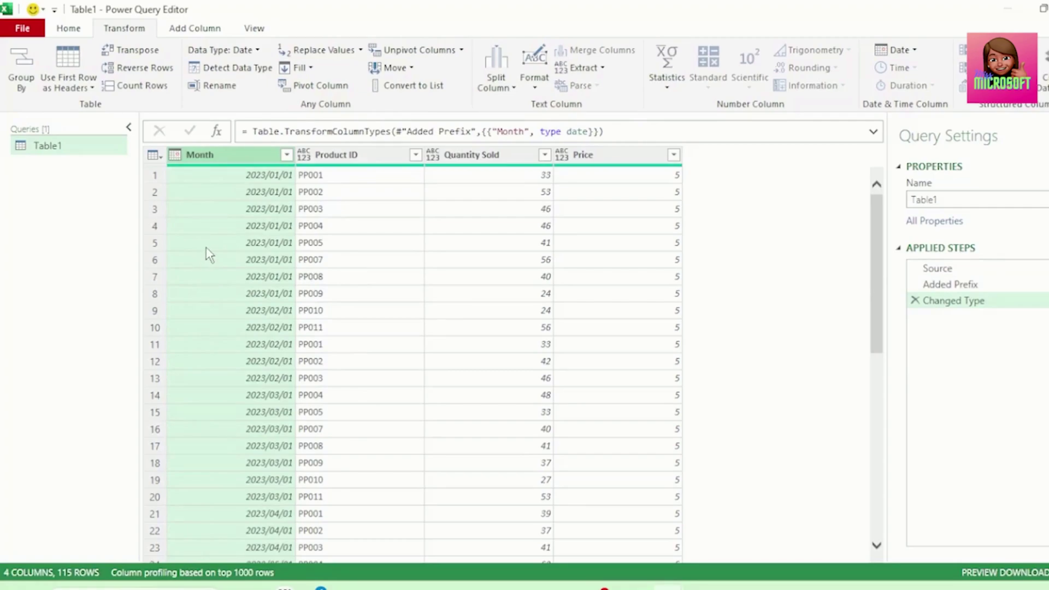
{"action": "left_click", "coordinate": [286, 155]}
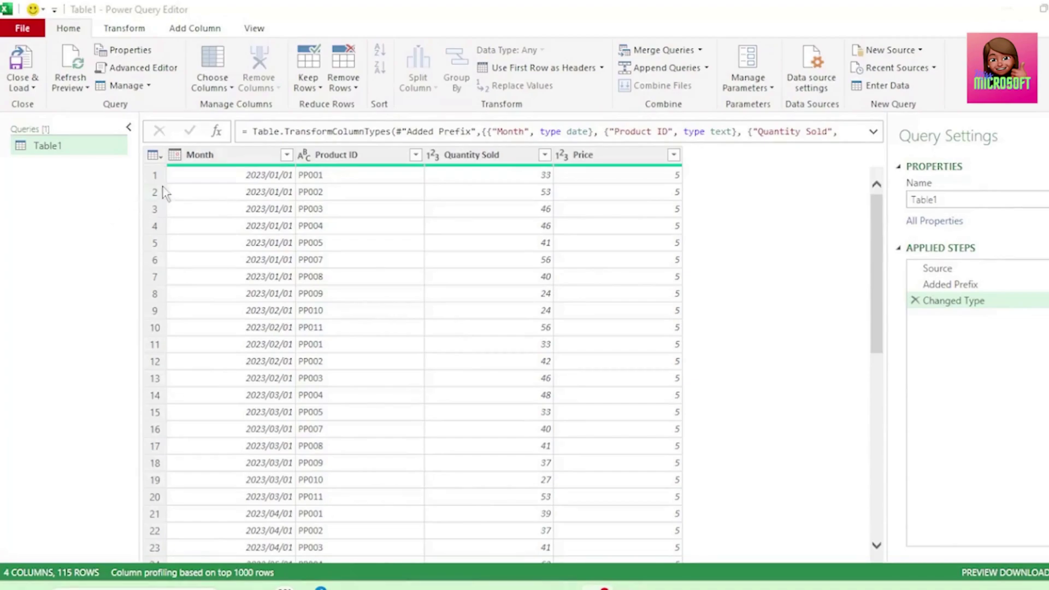
- Examine the commands available for the whole table in the table's shortcut list
{"action": "left_click", "coordinate": [158, 160]}
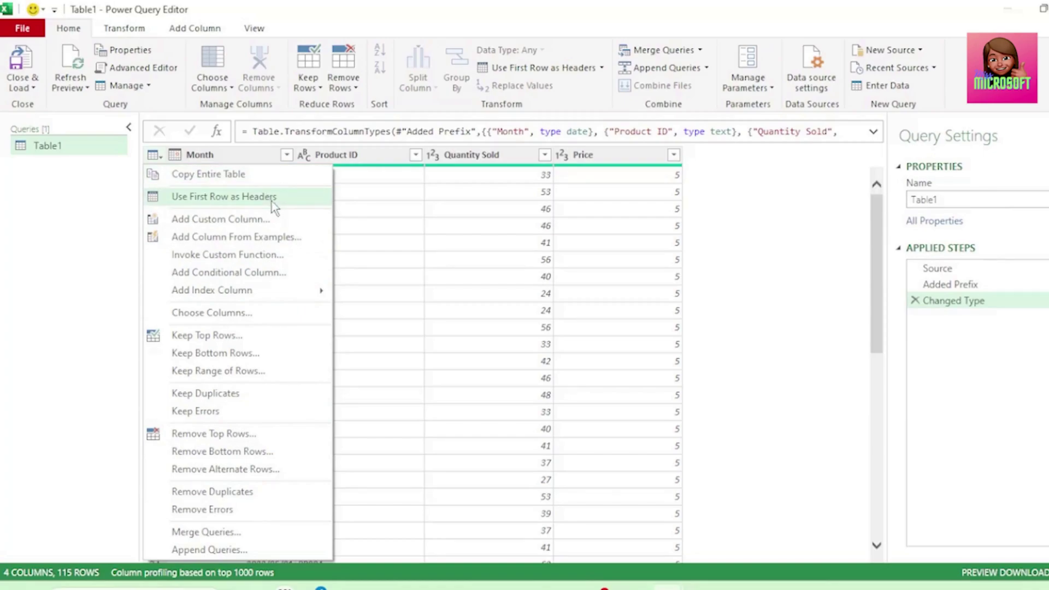
{"action": "mouse_move", "coordinate": [270, 292]}
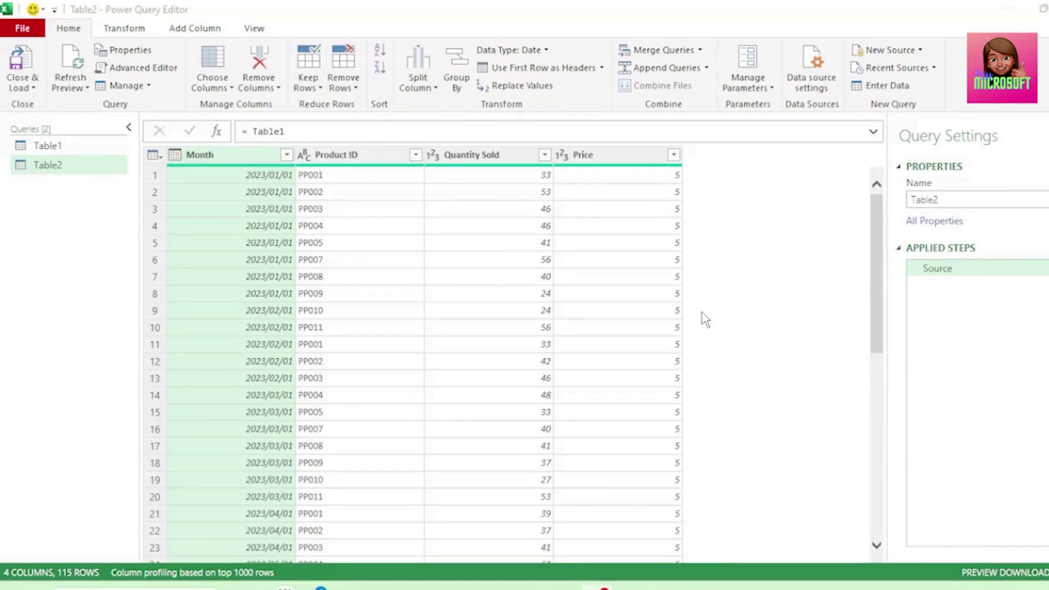
- Add a custom column named City to Table2 with the formula = "Manhattan"
{"action": "left_click", "coordinate": [197, 32]}
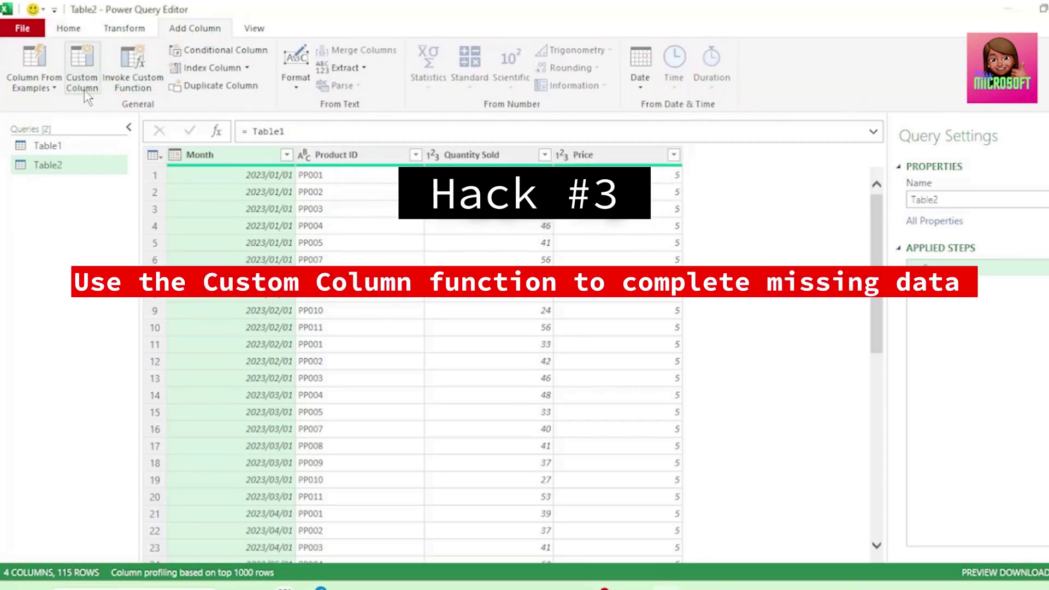
{"action": "left_click", "coordinate": [85, 92]}
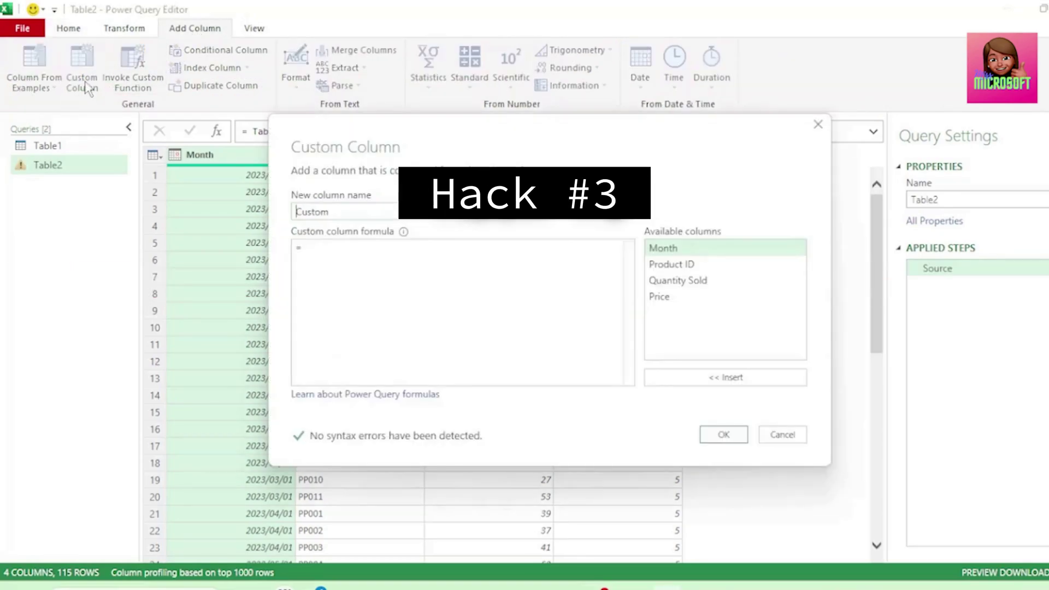
{"action": "double_click", "coordinate": [287, 211]}
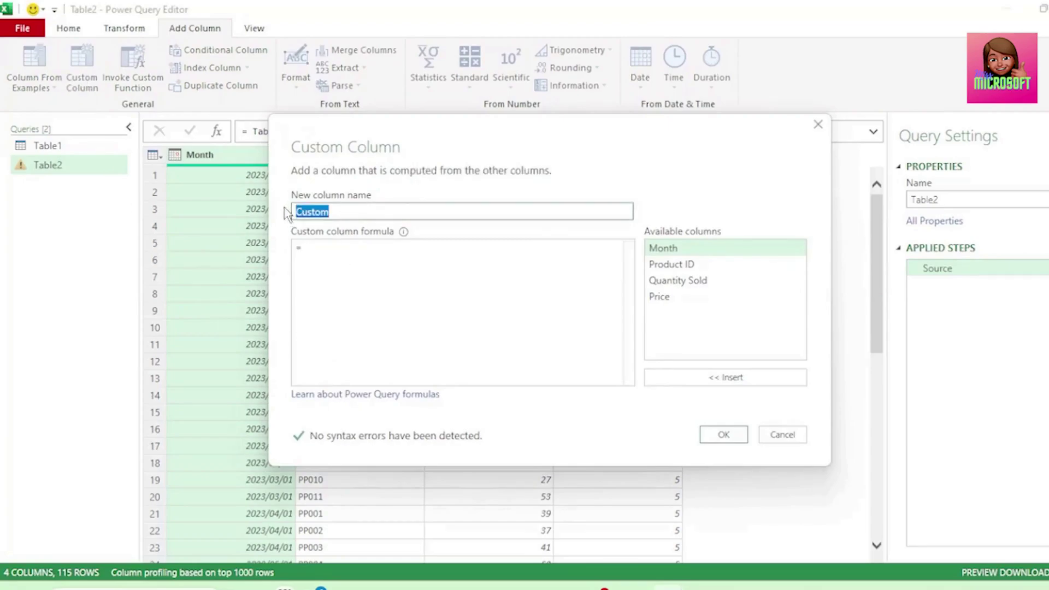
{"action": "type", "text": "City"}
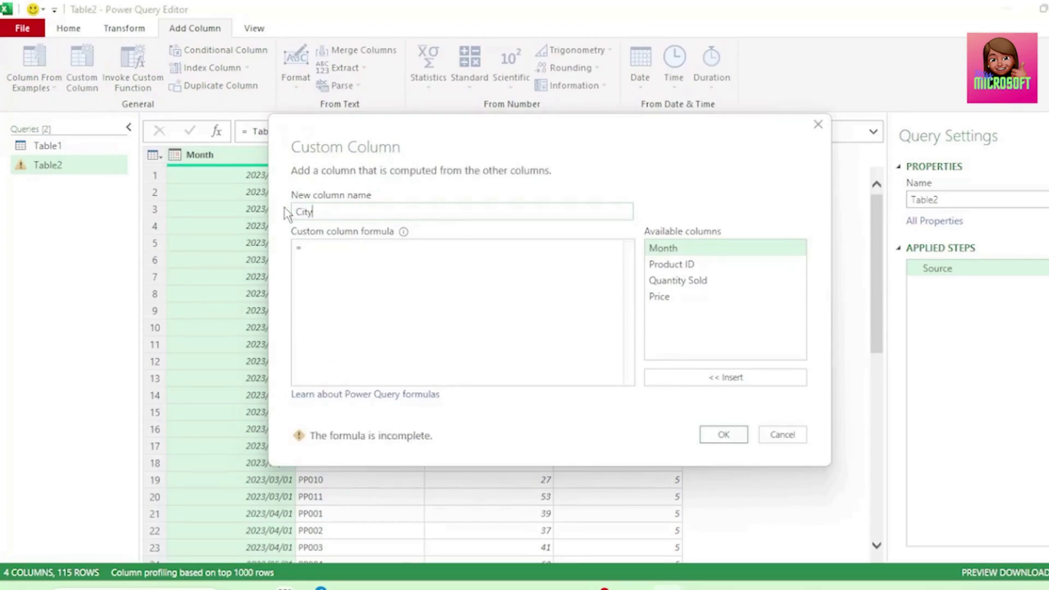
{"action": "left_click", "coordinate": [341, 250]}
{"action": "type", "text": "\"\""}
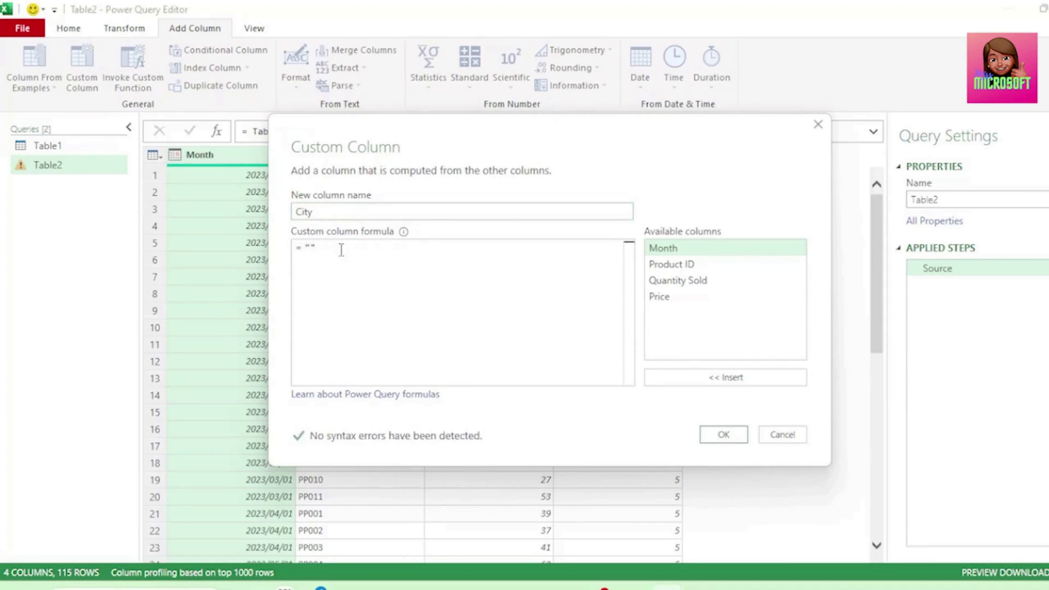
{"action": "type", "text": "Manhattan"}
{"action": "left_click", "coordinate": [711, 438]}
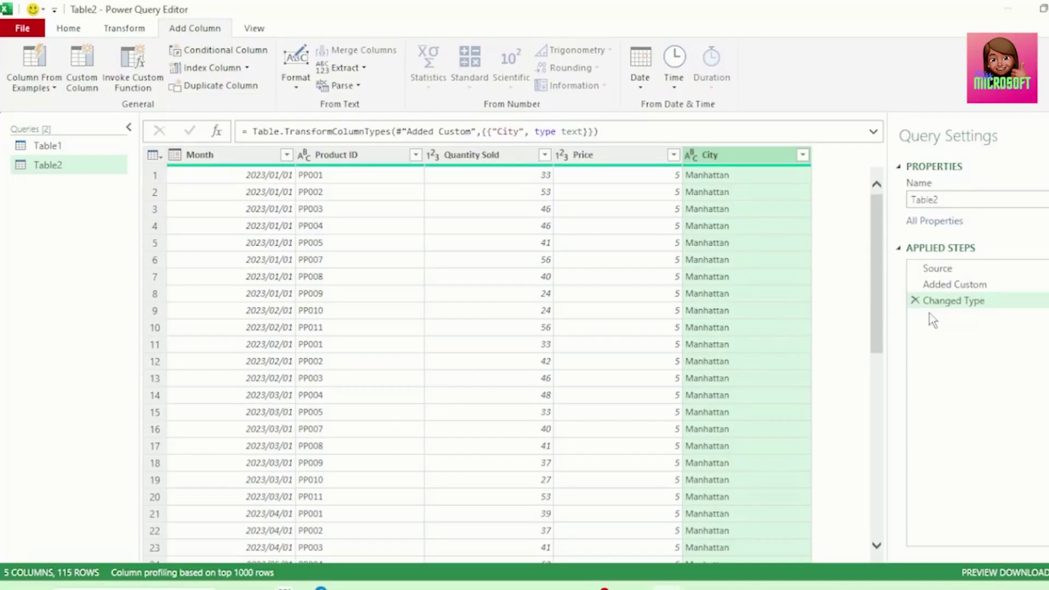
- Delete Table2's Changed Type step and add "type text" as the last argument of the City column's Table.AddColumn formula
{"action": "left_click", "coordinate": [915, 301]}
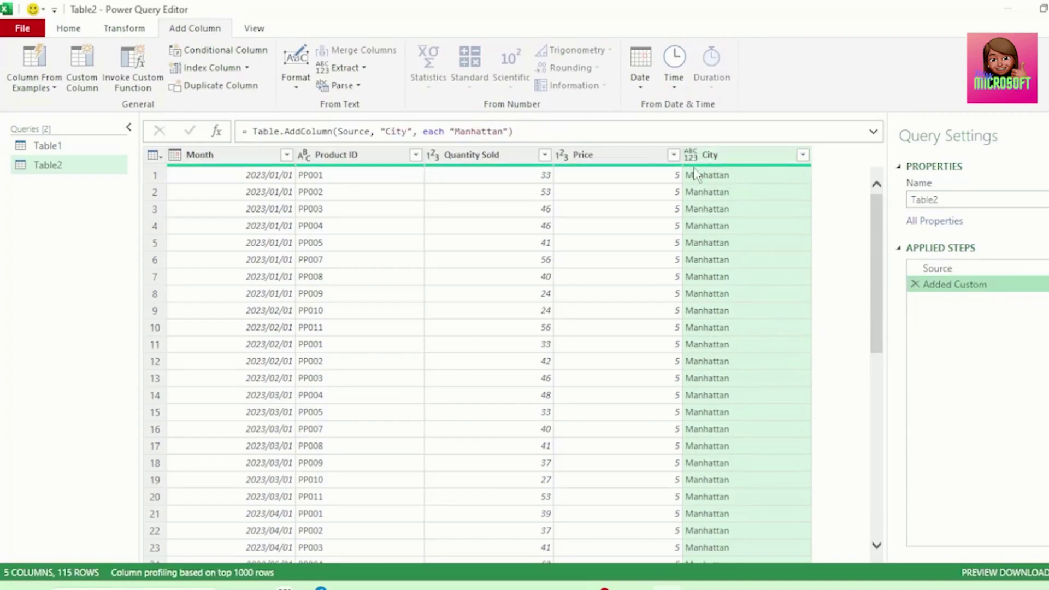
{"action": "mouse_move", "coordinate": [699, 174]}
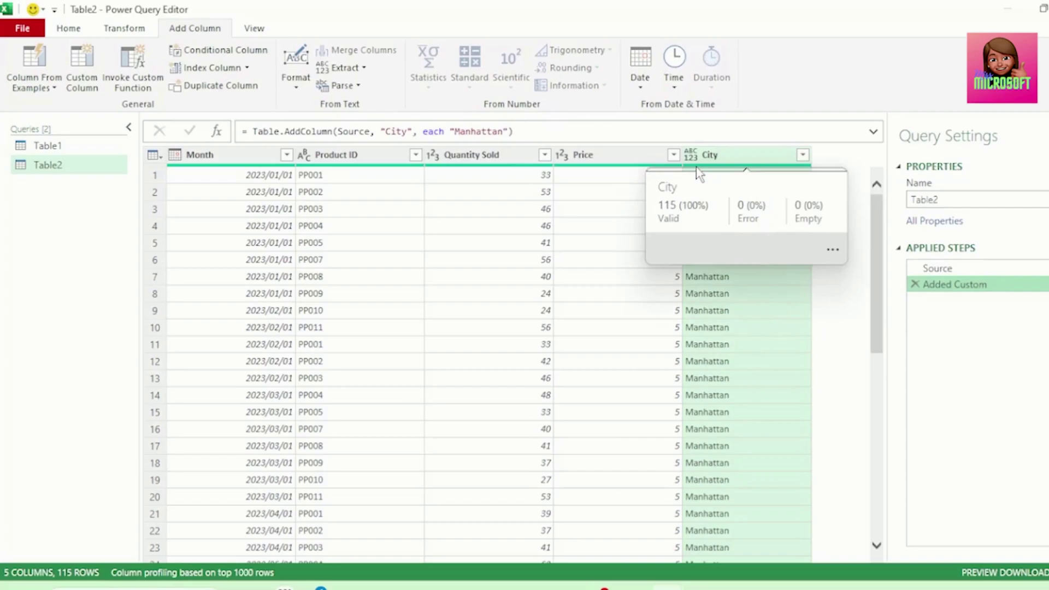
{"action": "left_click", "coordinate": [873, 132]}
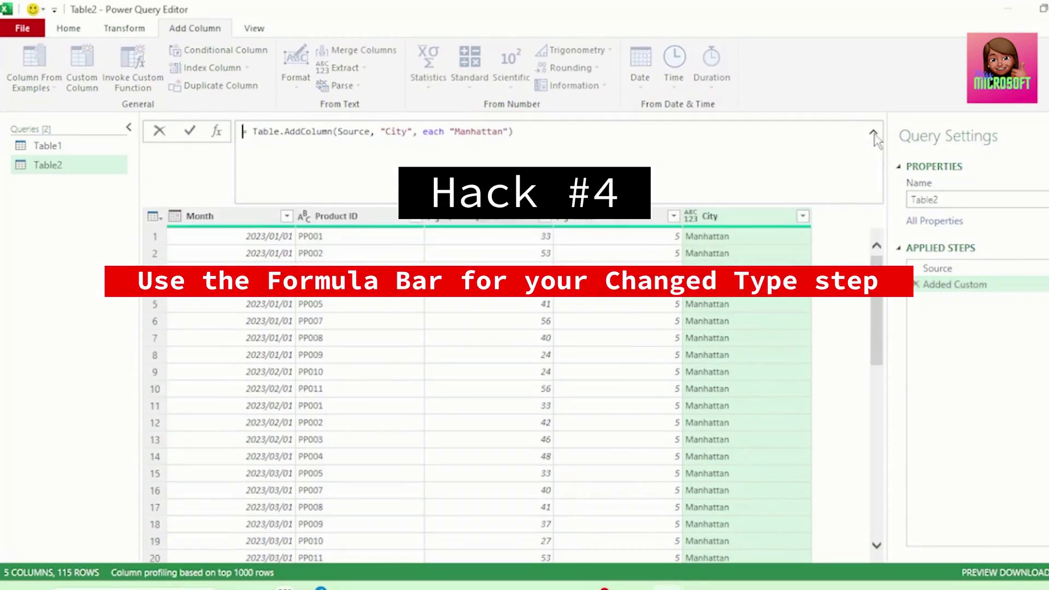
{"action": "left_click", "coordinate": [566, 153]}
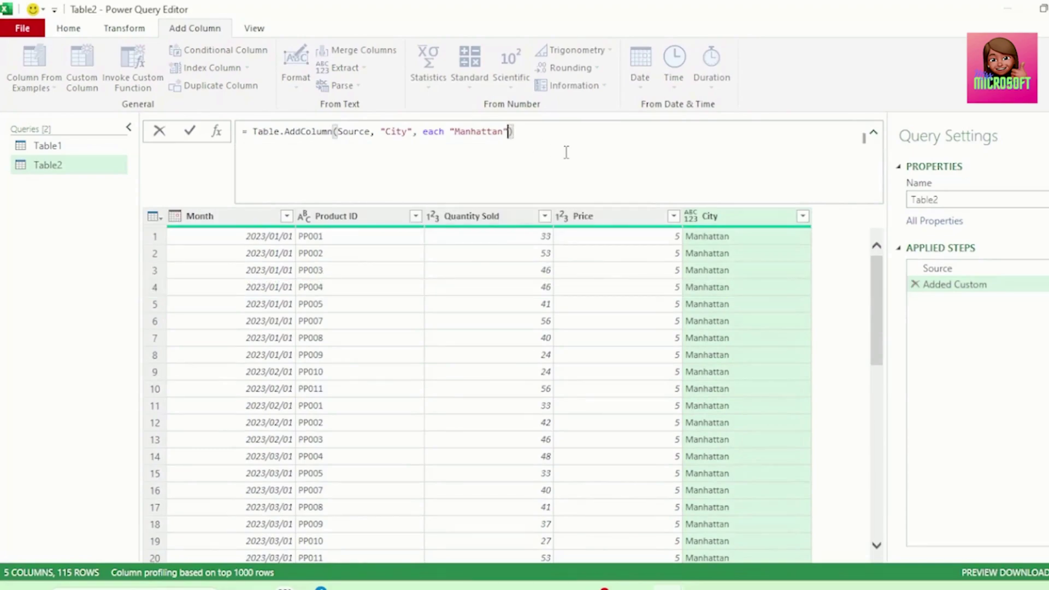
{"action": "key", "text": "Left"}
{"action": "type", "text": ", "}
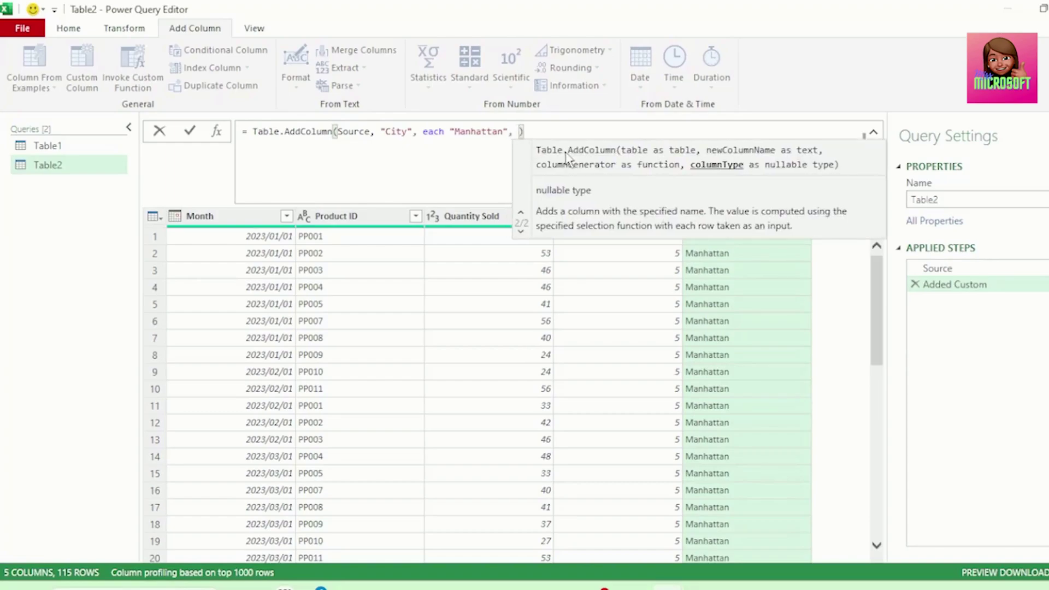
{"action": "type", "text": "type t"}
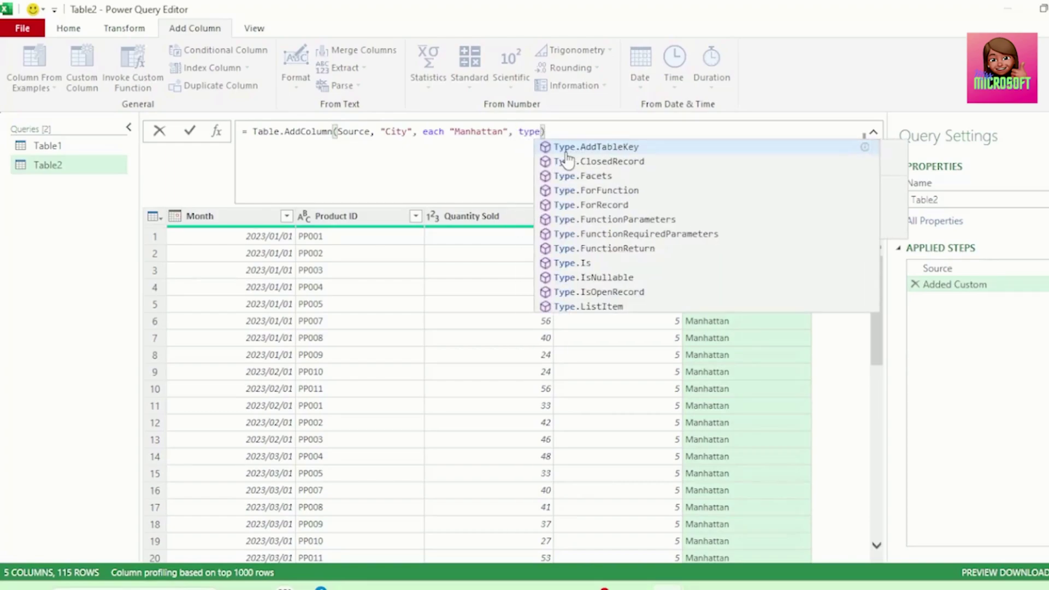
{"action": "type", "text": "ext"}
{"action": "left_click", "coordinate": [509, 164]}
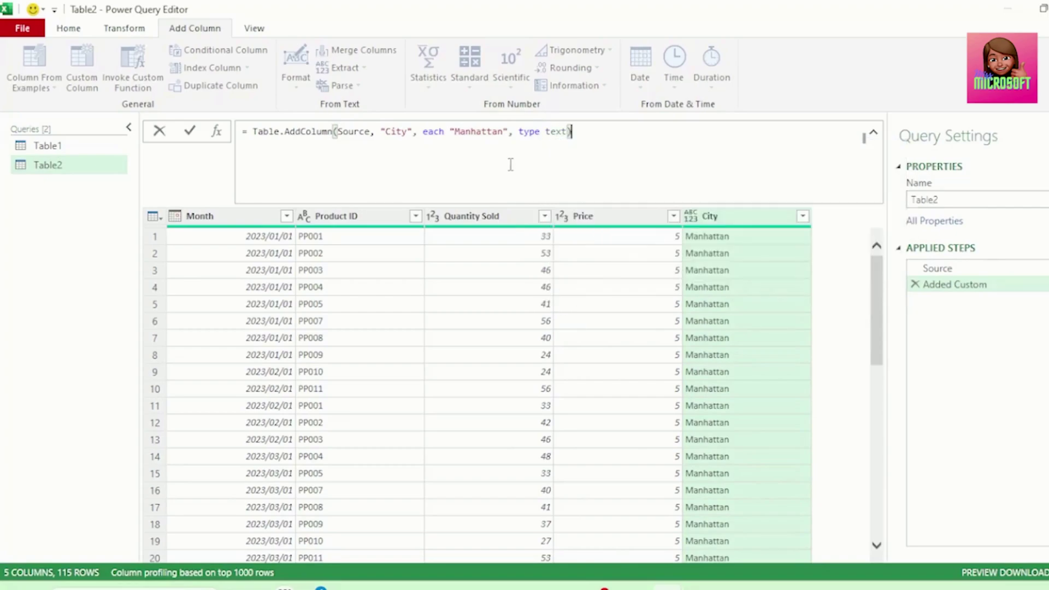
{"action": "key", "text": "Return"}
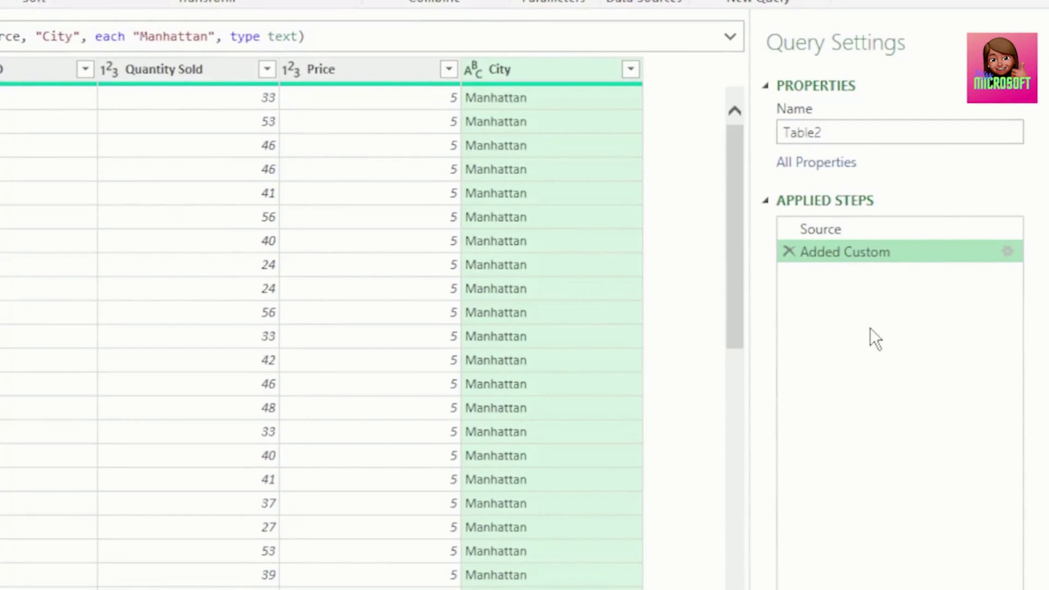
- Give the Added Custom step the description "Please hit the like button if you're enjoying this video. Thank you!!!"
{"action": "right_click", "coordinate": [937, 252]}
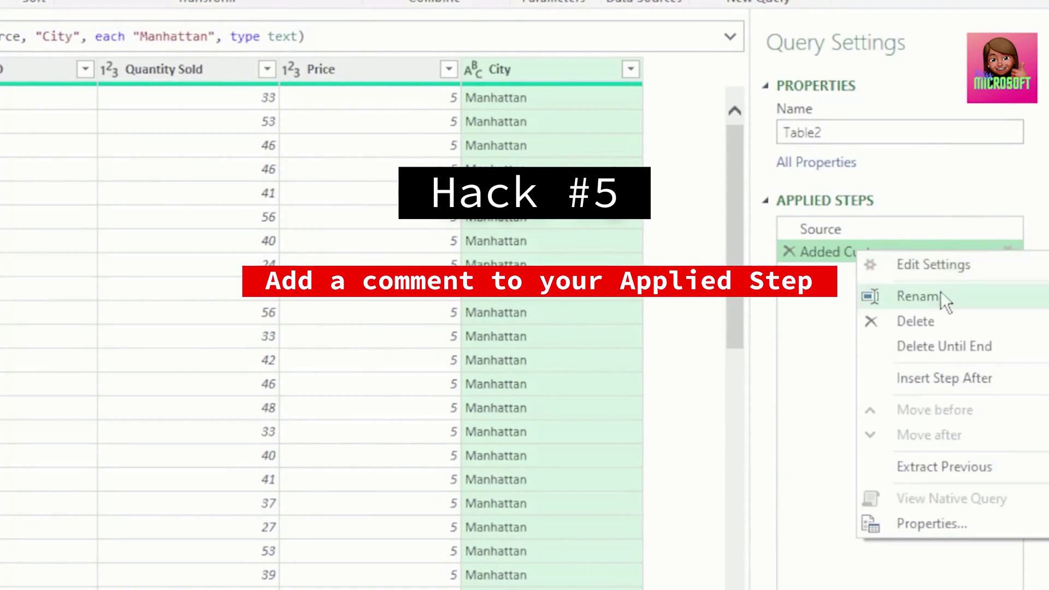
{"action": "left_click", "coordinate": [931, 526]}
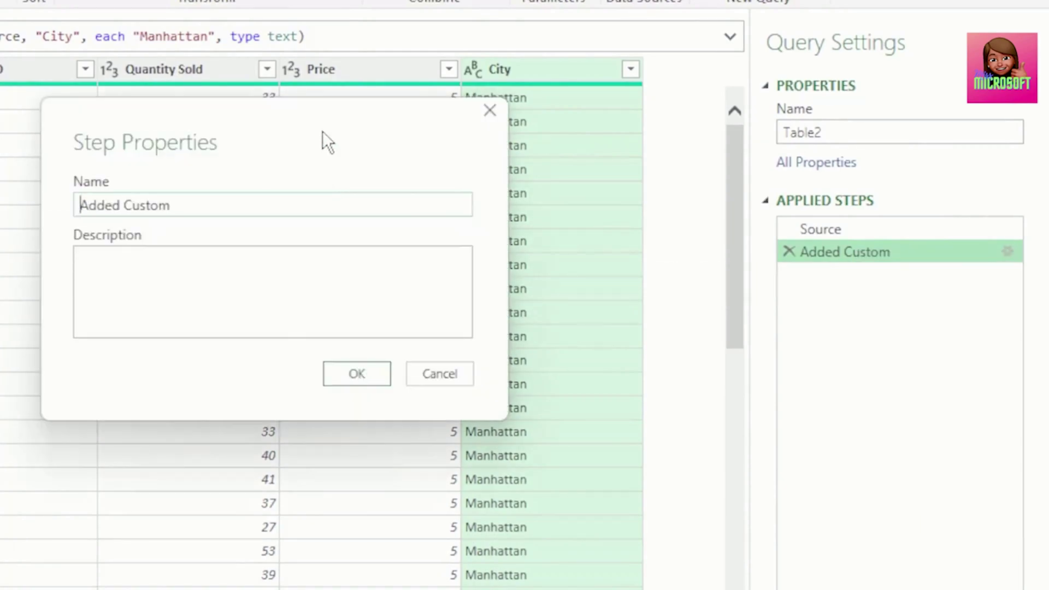
{"action": "left_click_drag", "start_coordinate": [322, 131], "coordinate": [460, 128]}
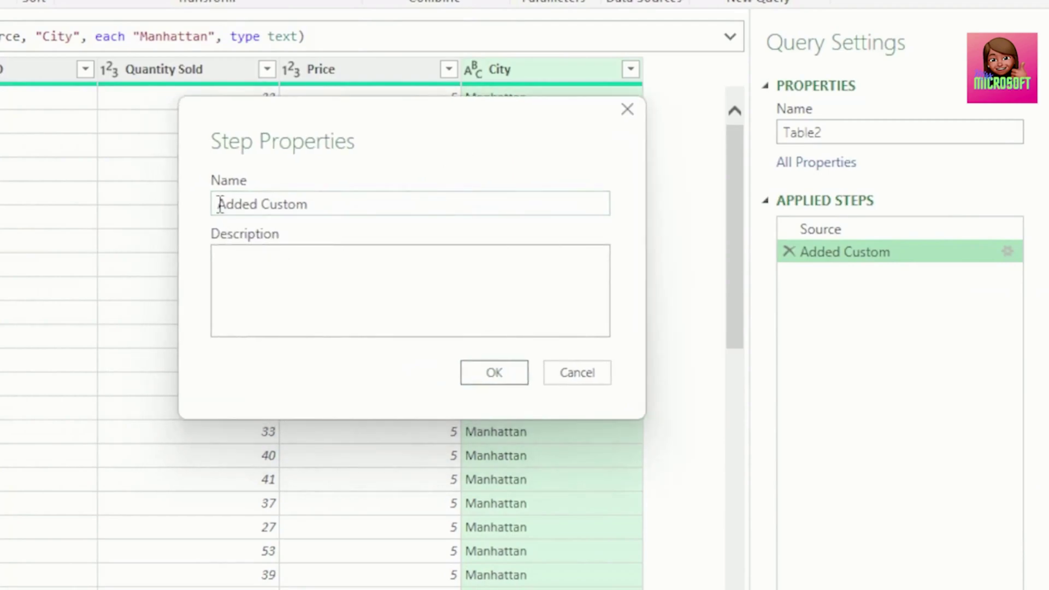
{"action": "left_click_drag", "start_coordinate": [217, 204], "coordinate": [304, 207]}
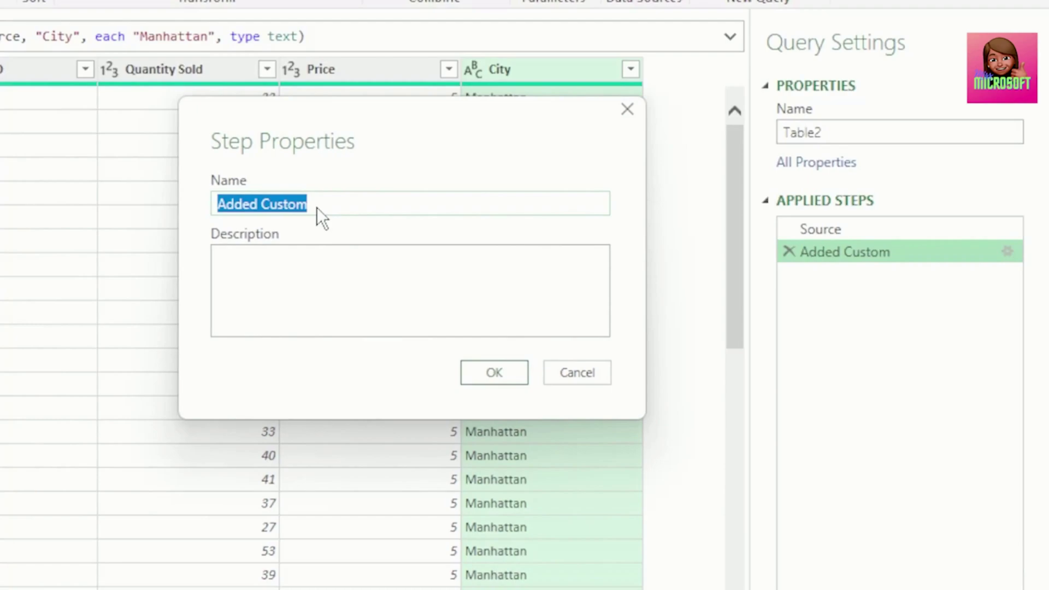
{"action": "left_click", "coordinate": [317, 276]}
{"action": "type", "text": "Please hit the like button if "}
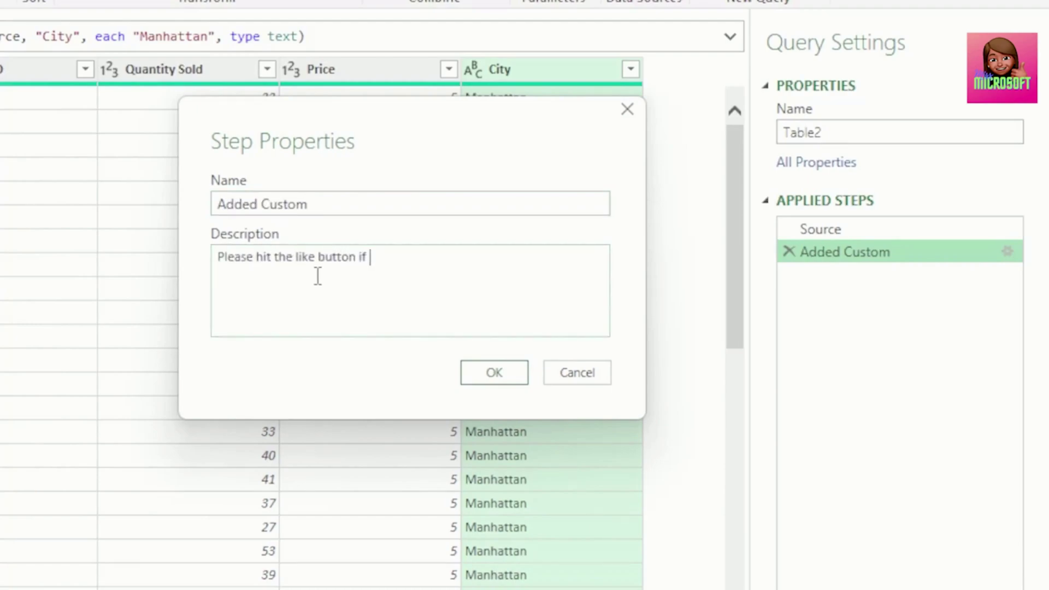
{"action": "type", "text": "you're enjoying this video. Thank you!!!"}
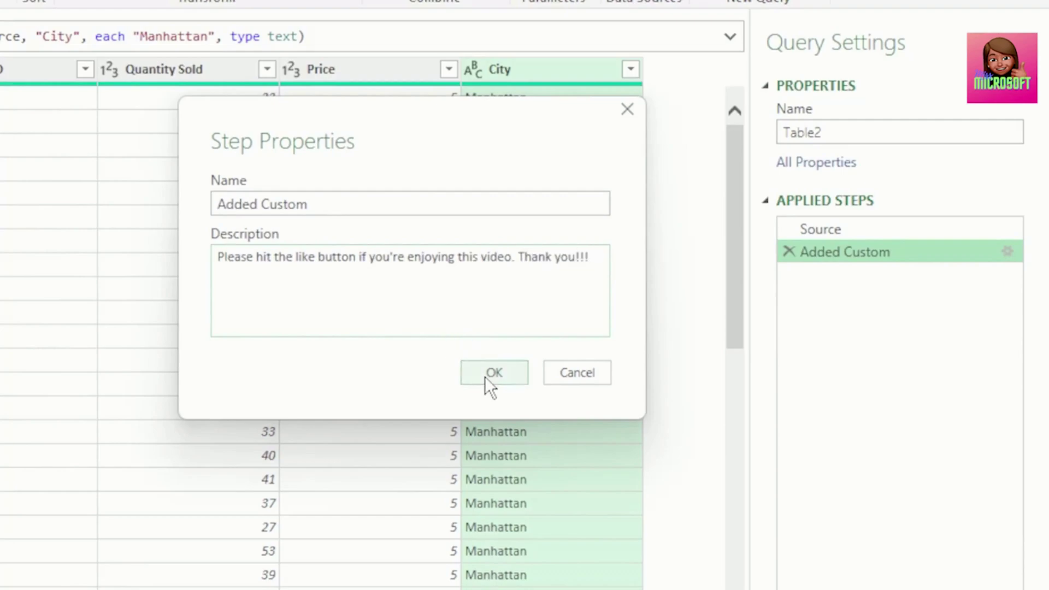
{"action": "left_click", "coordinate": [484, 372]}
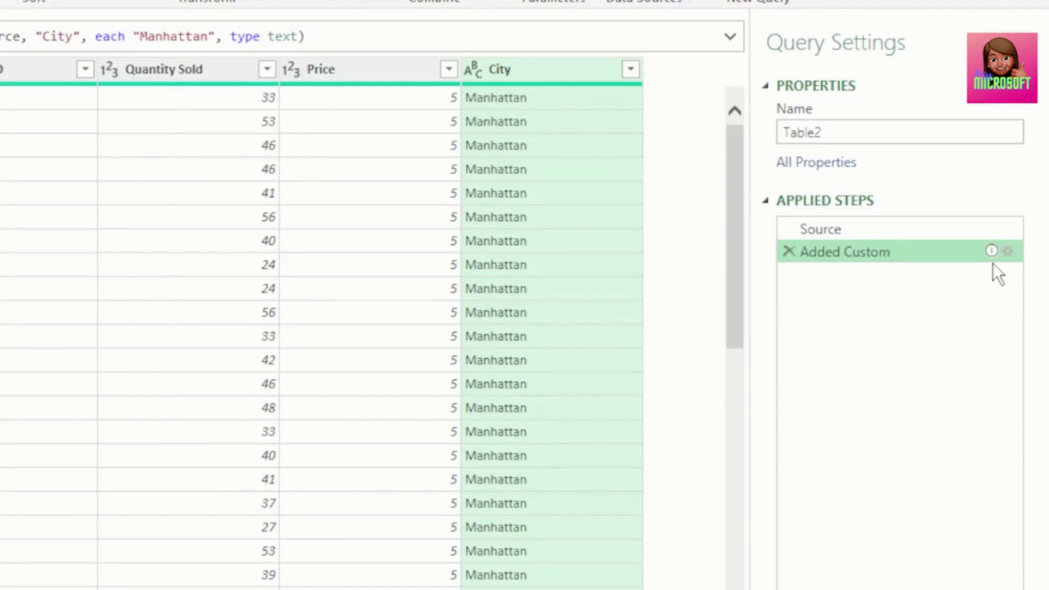
- Examine Table2's code in the Advanced Editor, especially the // comment line above the Added Custom step
{"action": "mouse_move", "coordinate": [991, 252]}
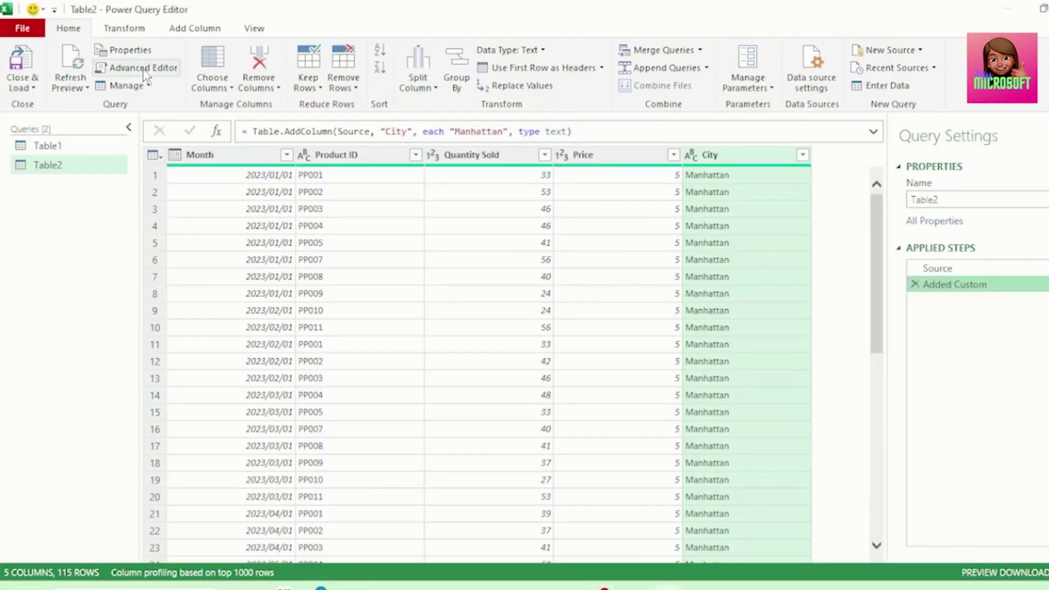
{"action": "left_click", "coordinate": [147, 76]}
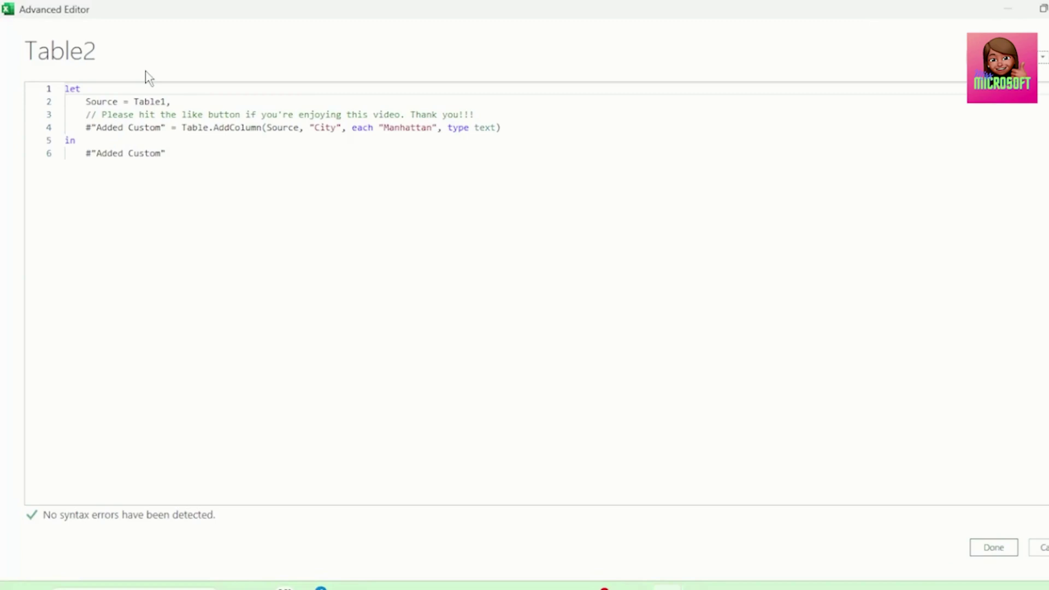
{"action": "left_click_drag", "start_coordinate": [66, 89], "coordinate": [195, 181]}
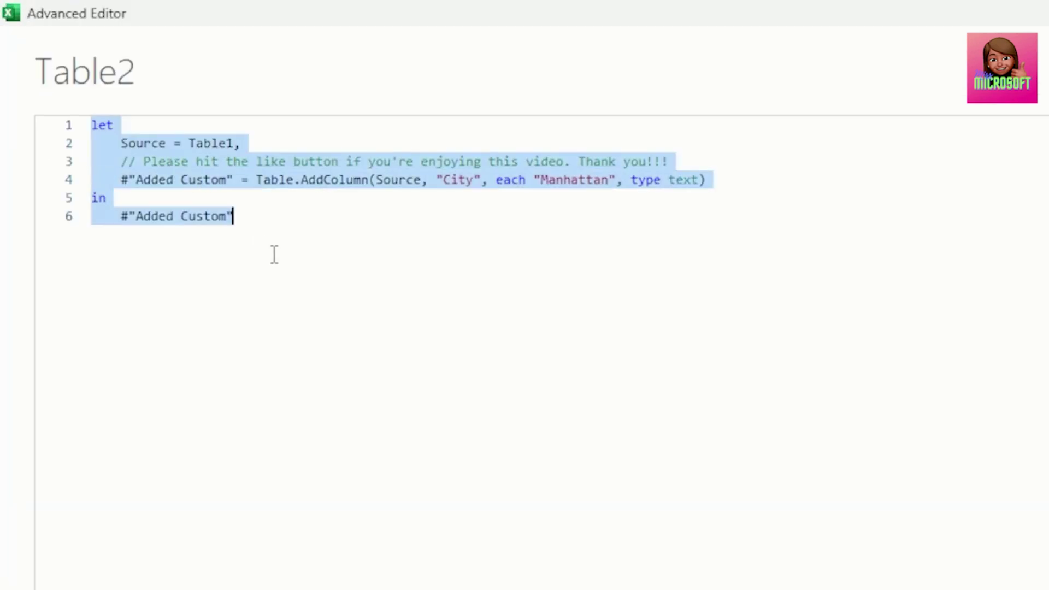
{"action": "double_click", "coordinate": [130, 161]}
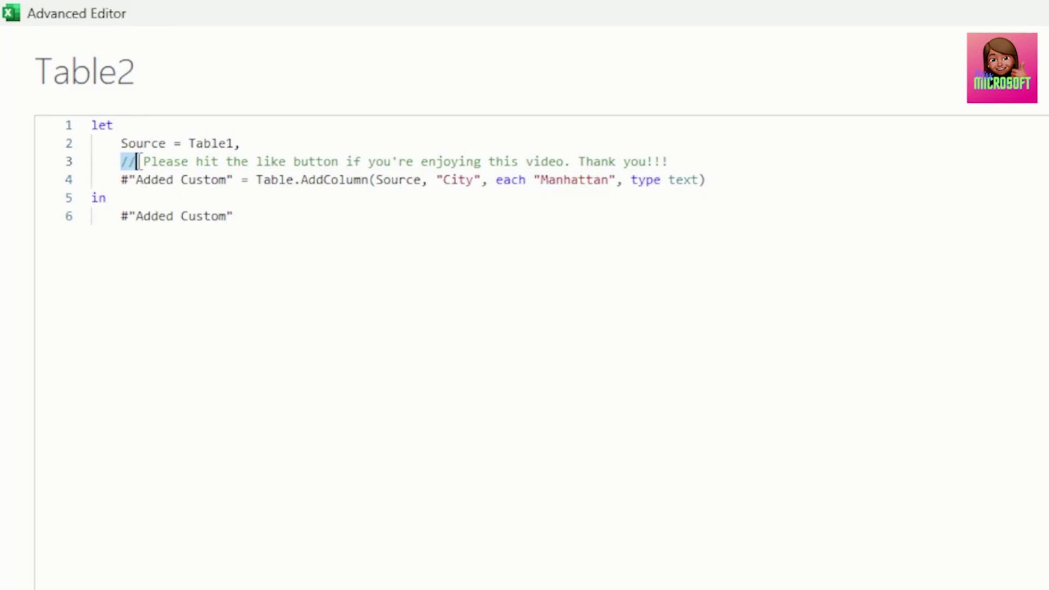
{"action": "left_click_drag", "start_coordinate": [138, 162], "coordinate": [761, 165]}
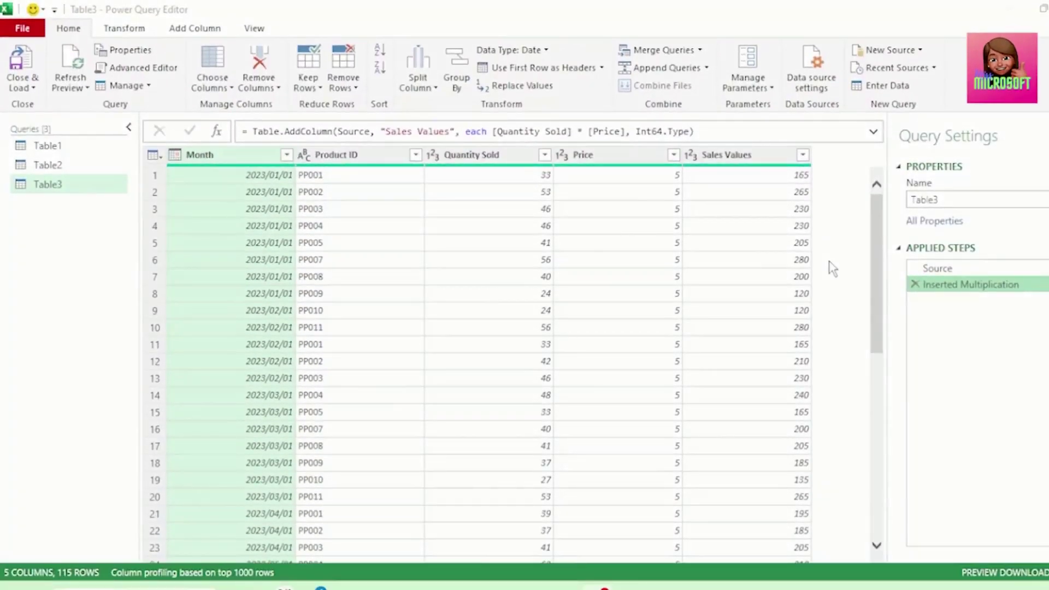
- Filter Table3 to the rows whose Product ID equals PP004, using that cell's value as the criterion
{"action": "right_click", "coordinate": [359, 226]}
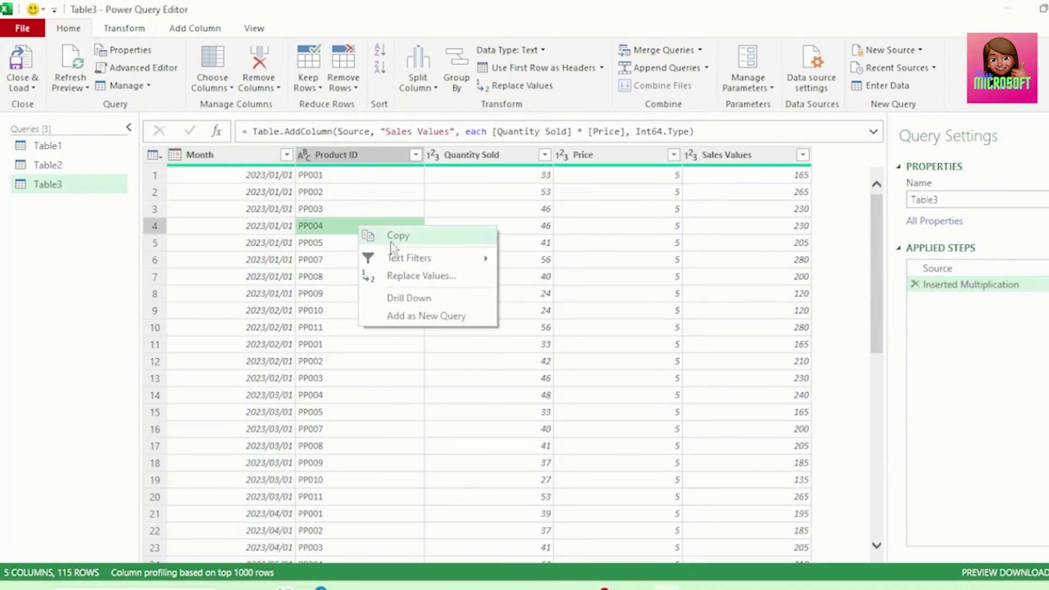
{"action": "mouse_move", "coordinate": [410, 262]}
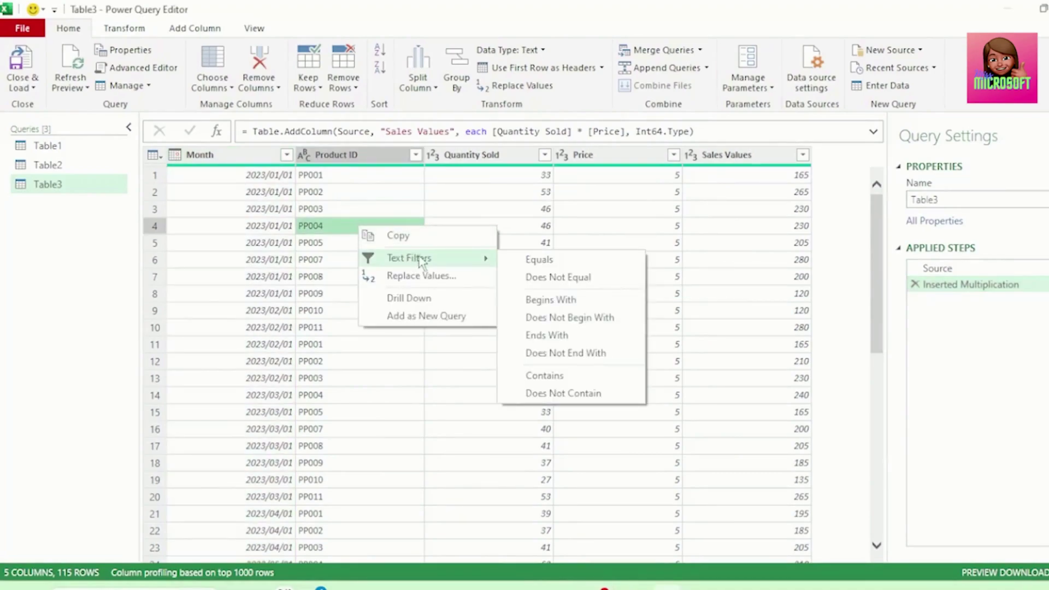
{"action": "left_click", "coordinate": [540, 261]}
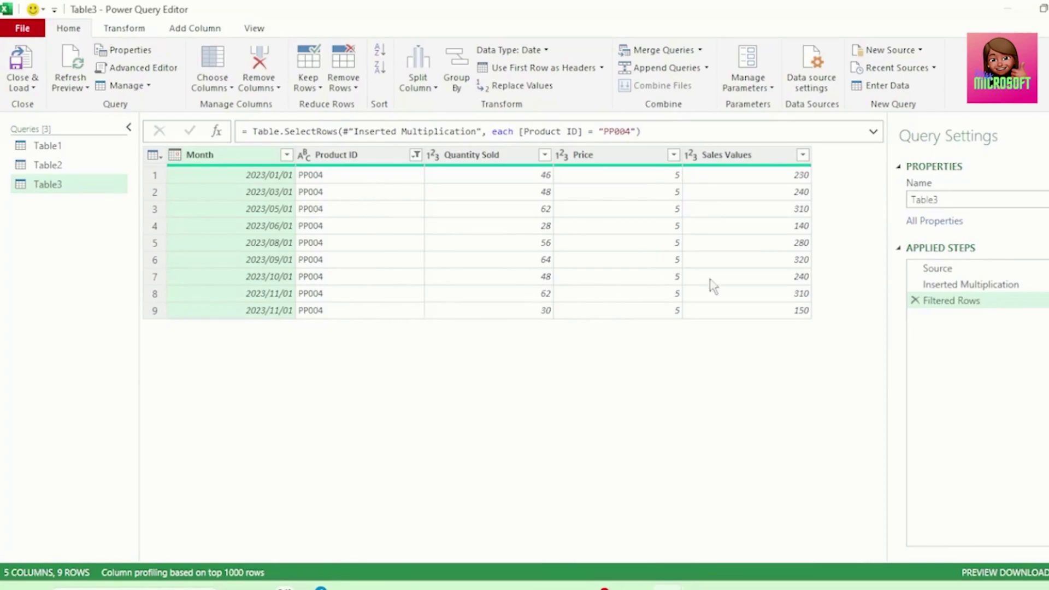
- Filter Table3 to the rows with Sales Values less than 310, based on the cell holding that value
{"action": "left_click", "coordinate": [740, 212]}
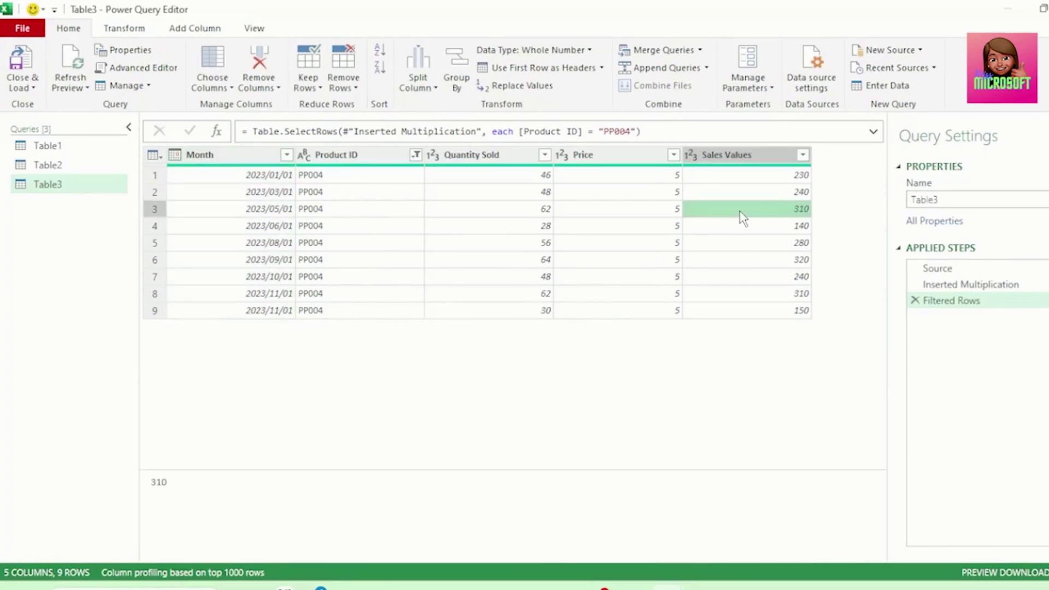
{"action": "right_click", "coordinate": [740, 212]}
{"action": "mouse_move", "coordinate": [780, 252]}
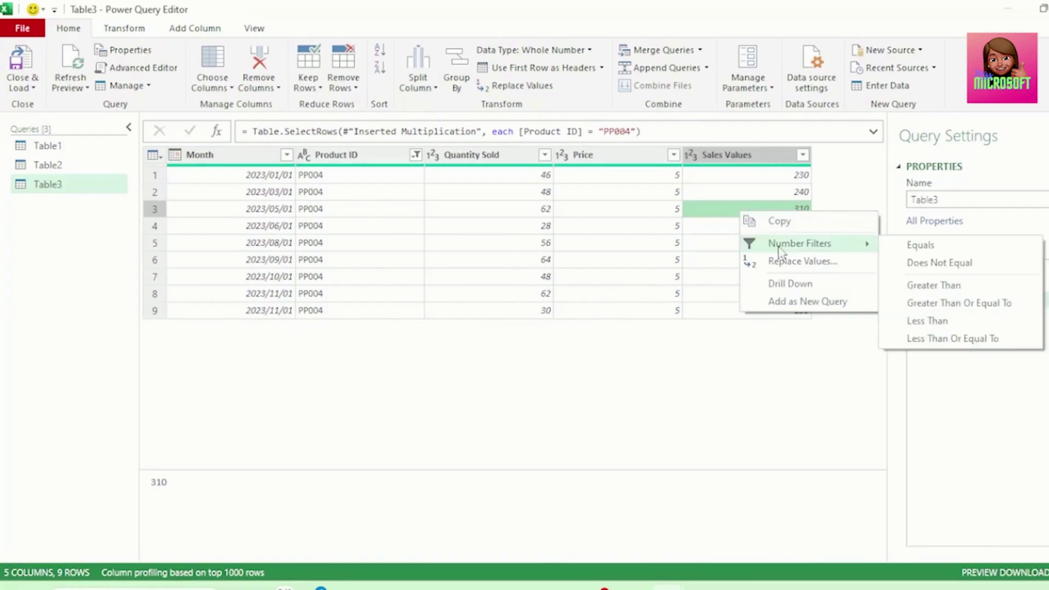
{"action": "left_click", "coordinate": [918, 326]}
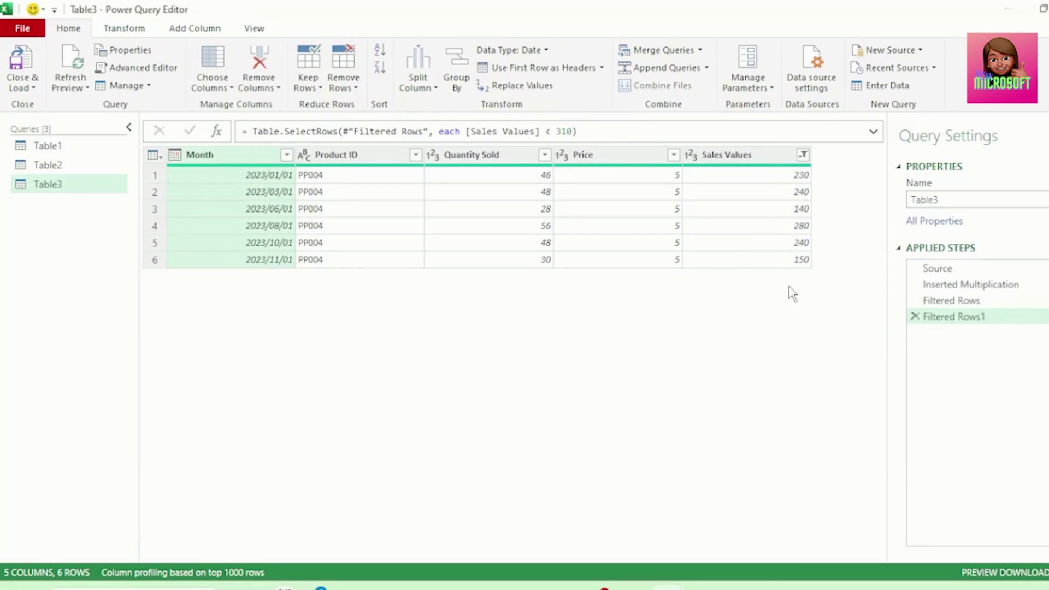
- Filter Table3 to the rows with Sales Values greater than 150, based on the last row's cell
{"action": "right_click", "coordinate": [735, 260]}
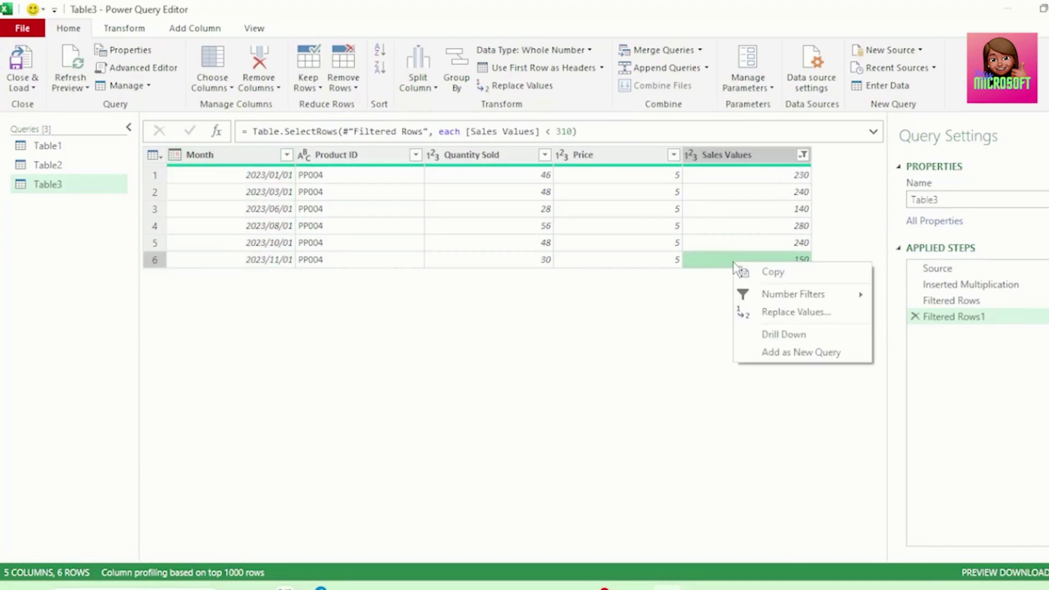
{"action": "mouse_move", "coordinate": [780, 305]}
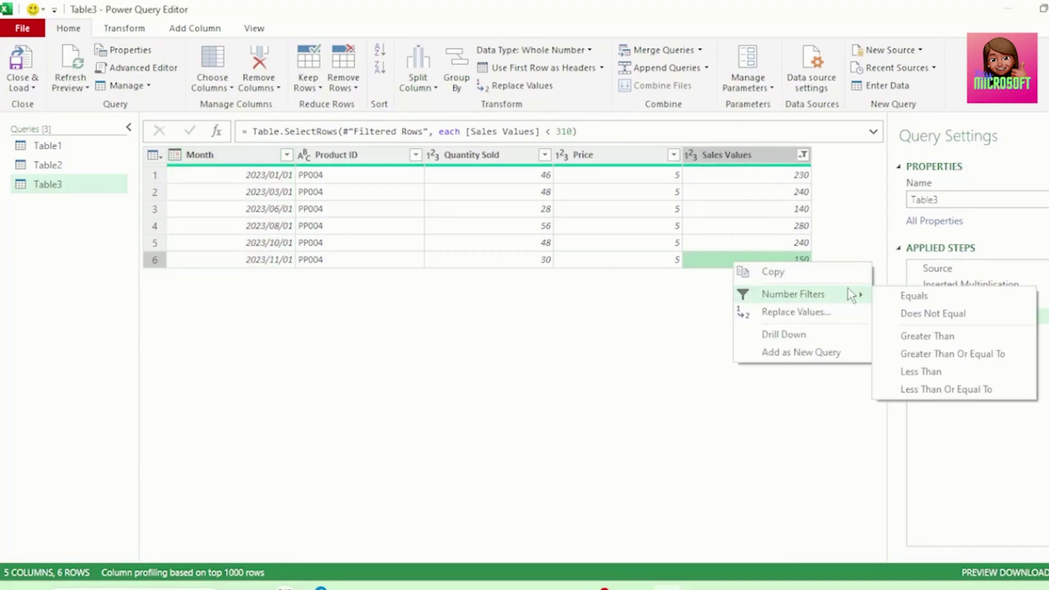
{"action": "left_click", "coordinate": [899, 338]}
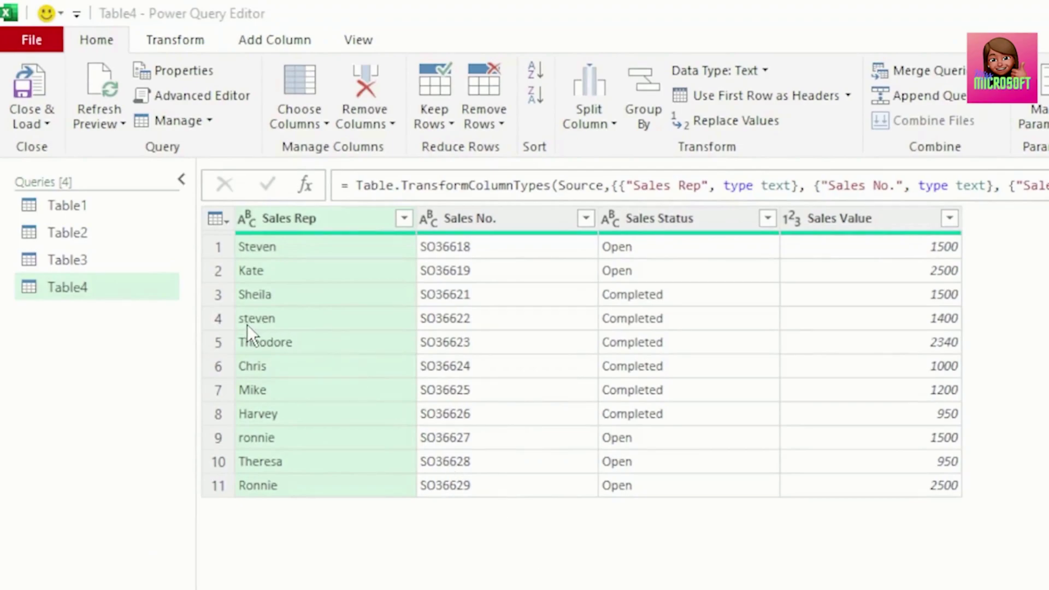
- Transform Table4's Sales Rep column with Capitalize Each Word
{"action": "right_click", "coordinate": [360, 223]}
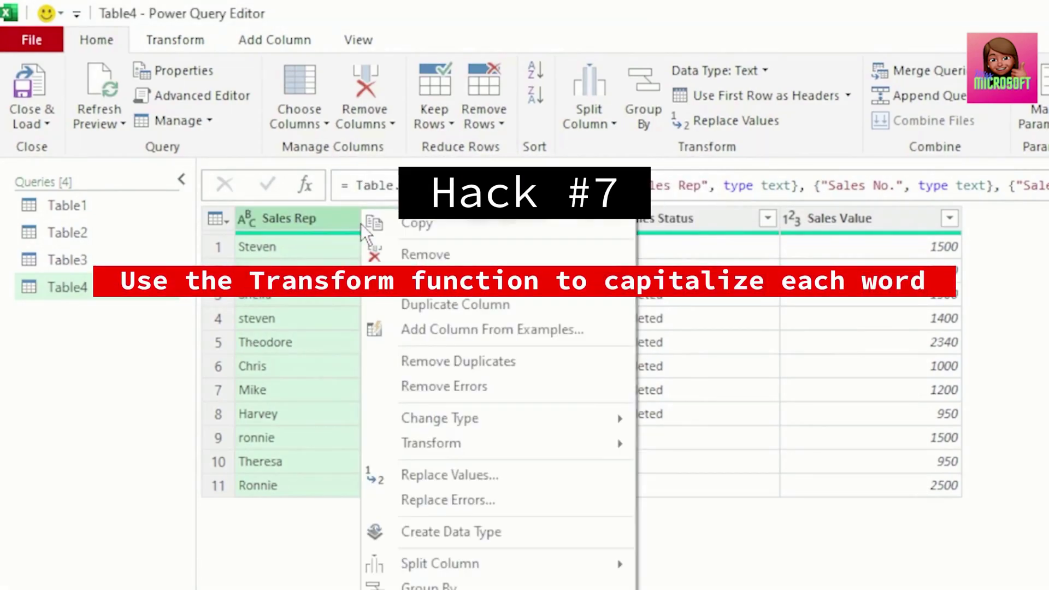
{"action": "mouse_move", "coordinate": [460, 452]}
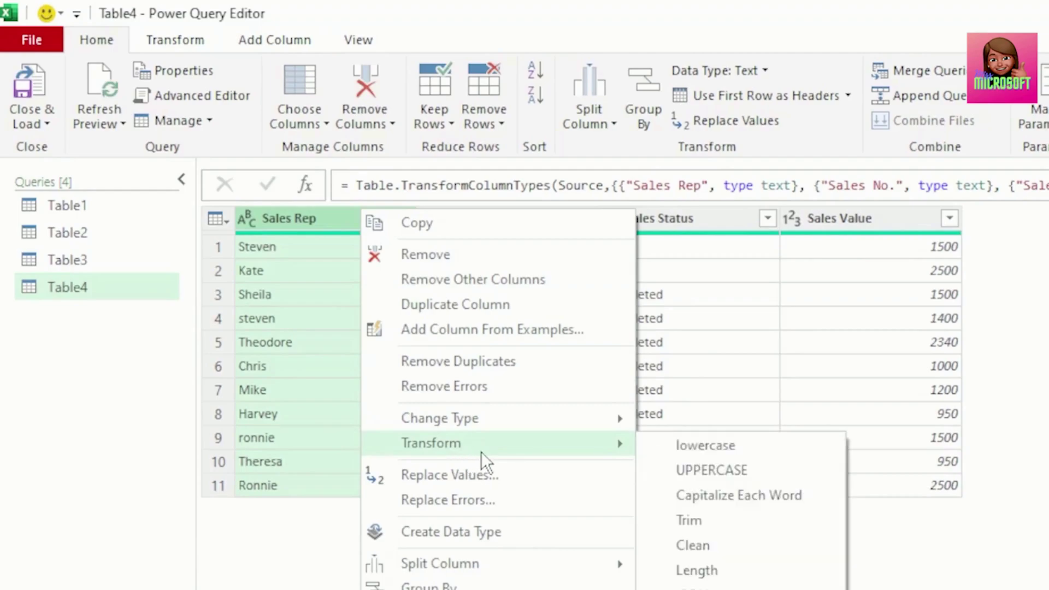
{"action": "left_click", "coordinate": [727, 497]}
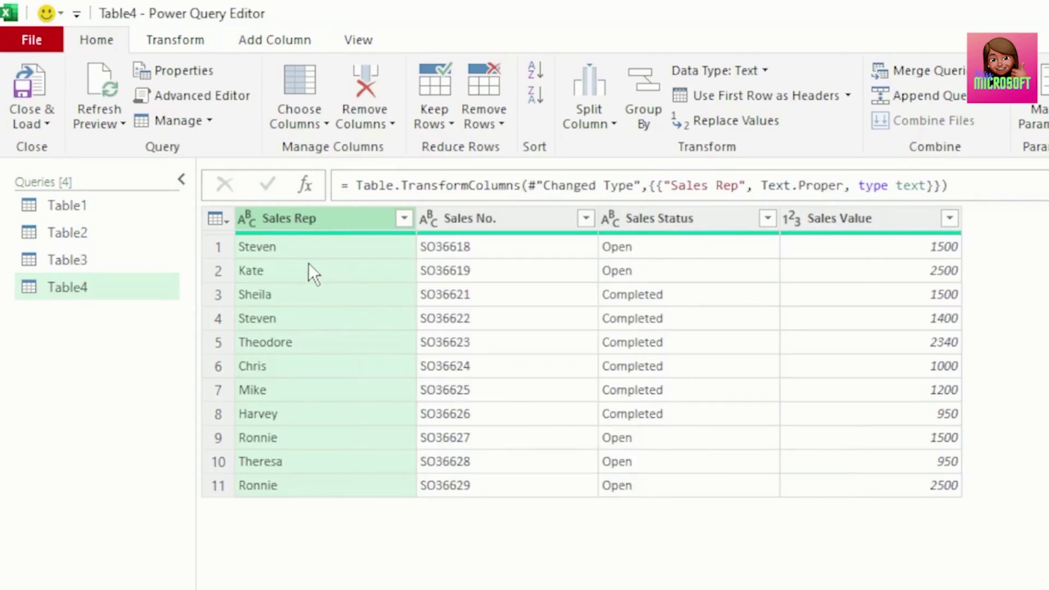
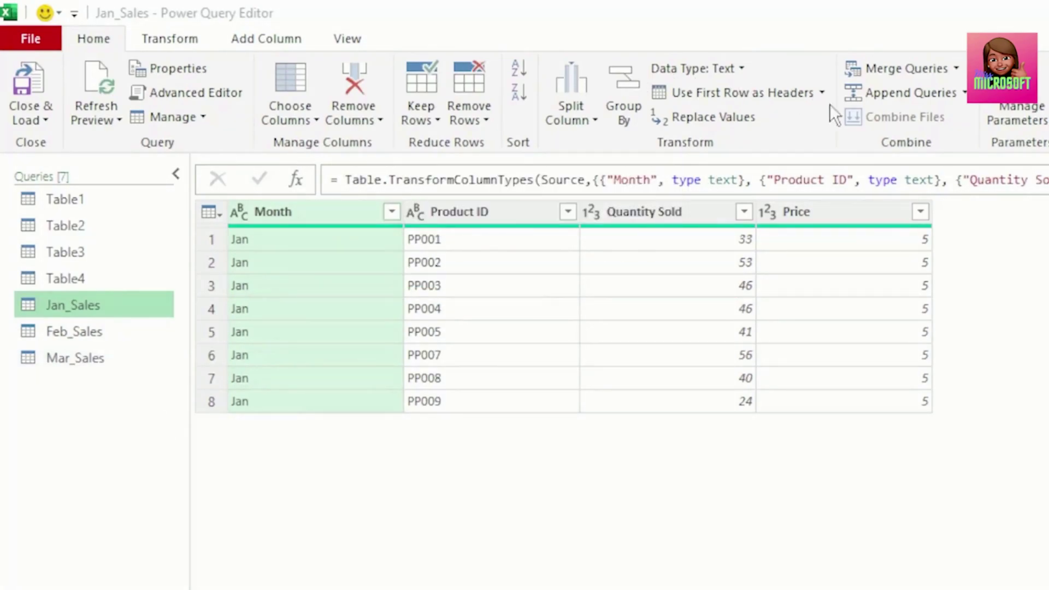
- Append Jan_Sales, Feb_Sales and Mar_Sales as a new query and check which months its Month column contains
{"action": "left_click", "coordinate": [968, 104]}
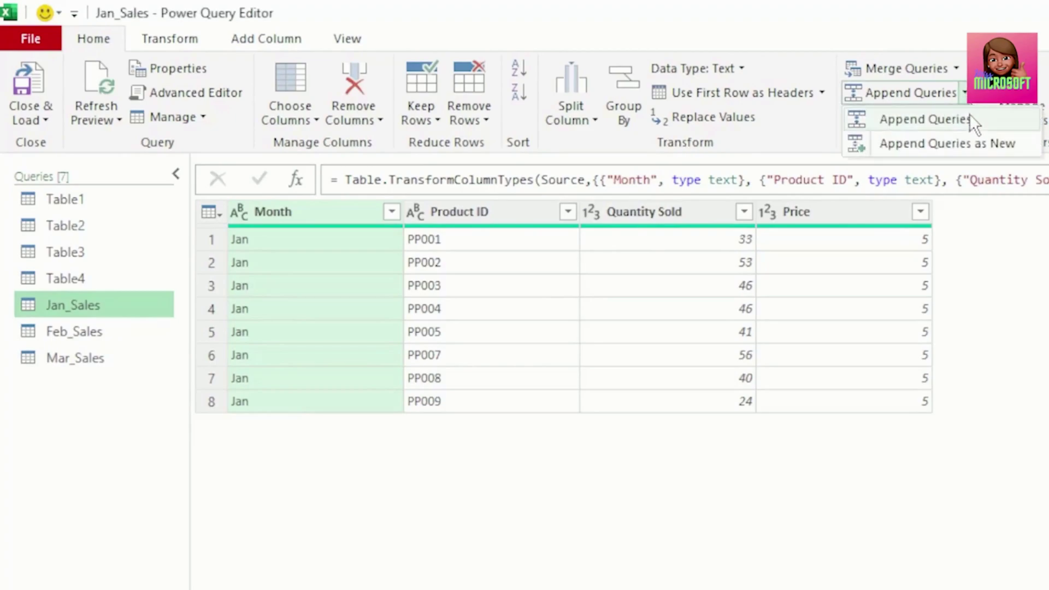
{"action": "left_click", "coordinate": [948, 146]}
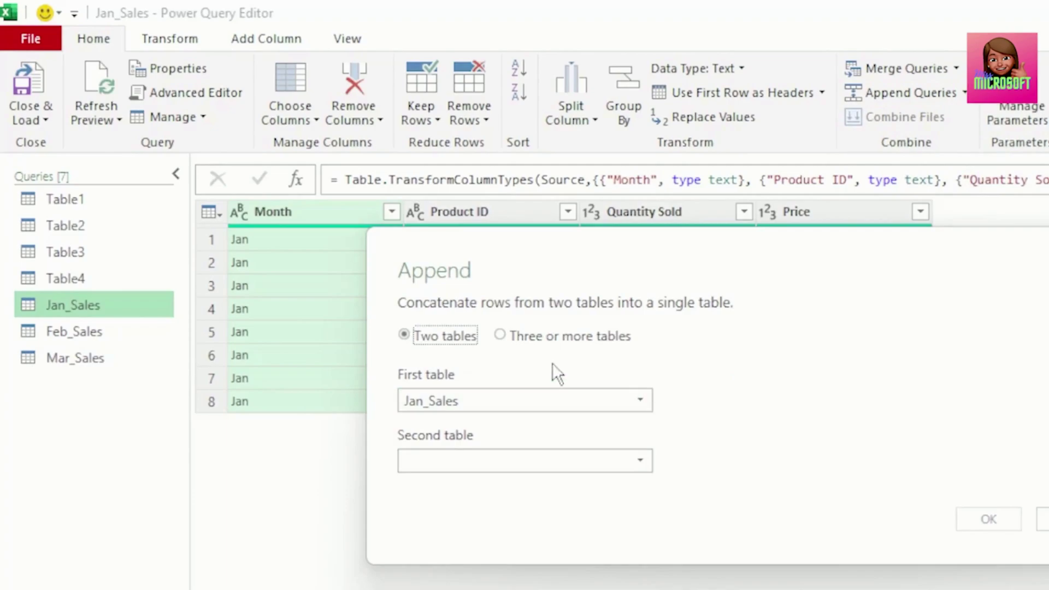
{"action": "left_click", "coordinate": [504, 335]}
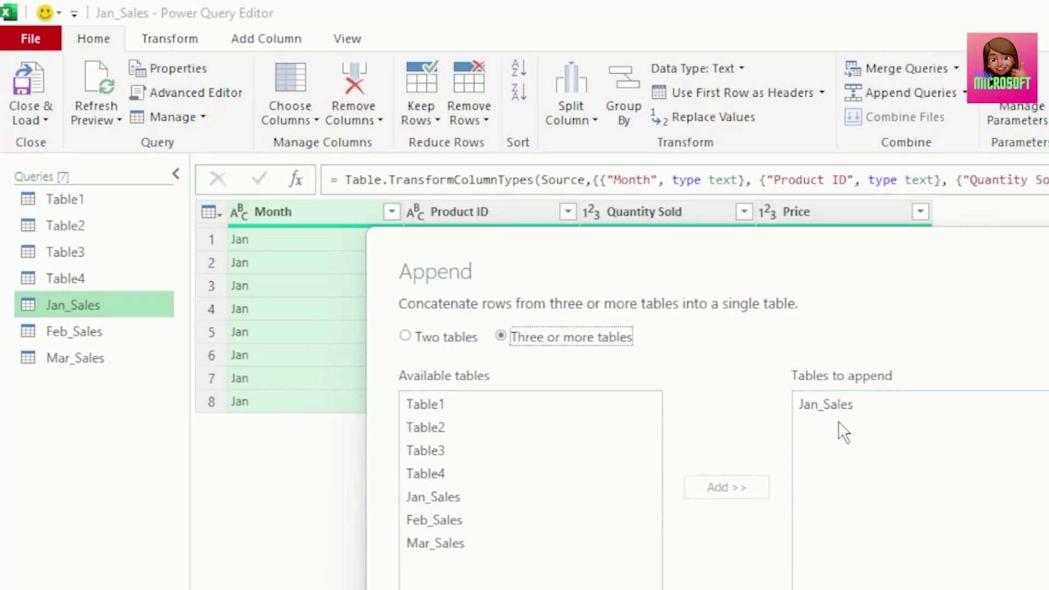
{"action": "left_click", "coordinate": [454, 525]}
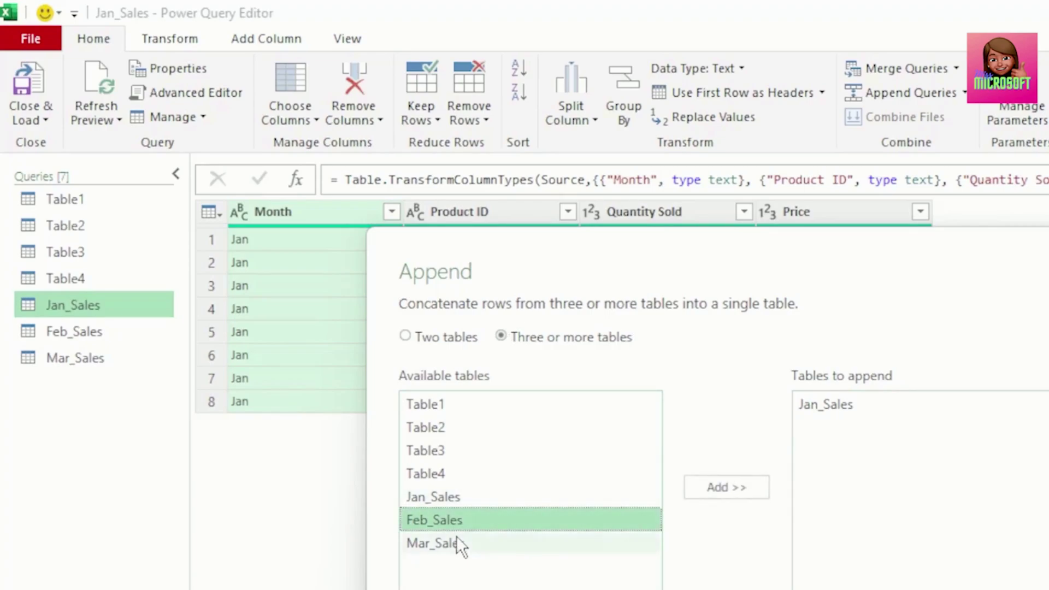
{"action": "left_click", "coordinate": [457, 536]}
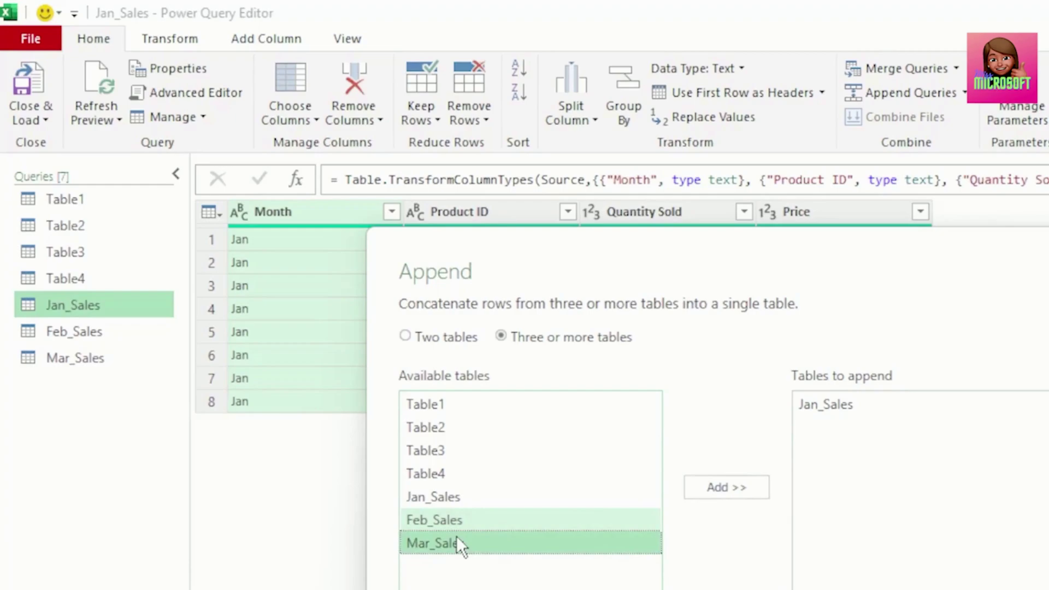
{"action": "left_click", "coordinate": [715, 493]}
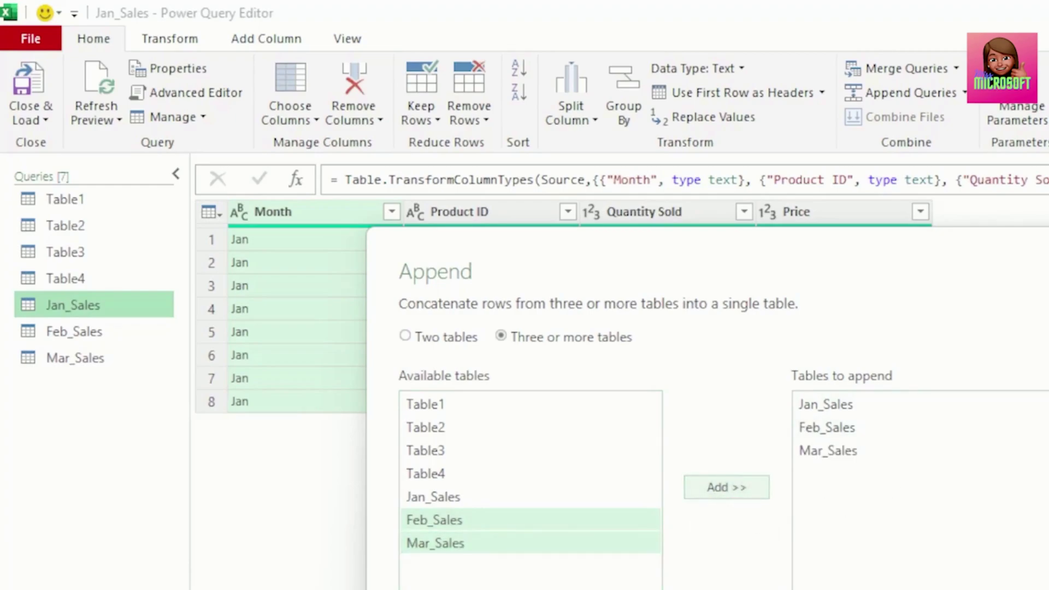
{"action": "key", "text": "Return"}
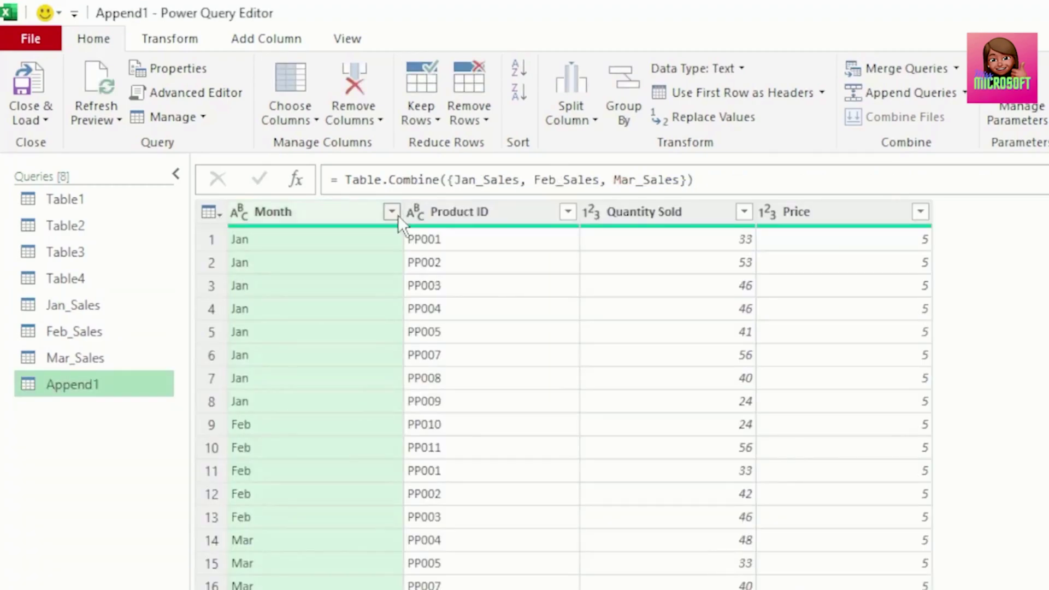
{"action": "left_click", "coordinate": [395, 214]}
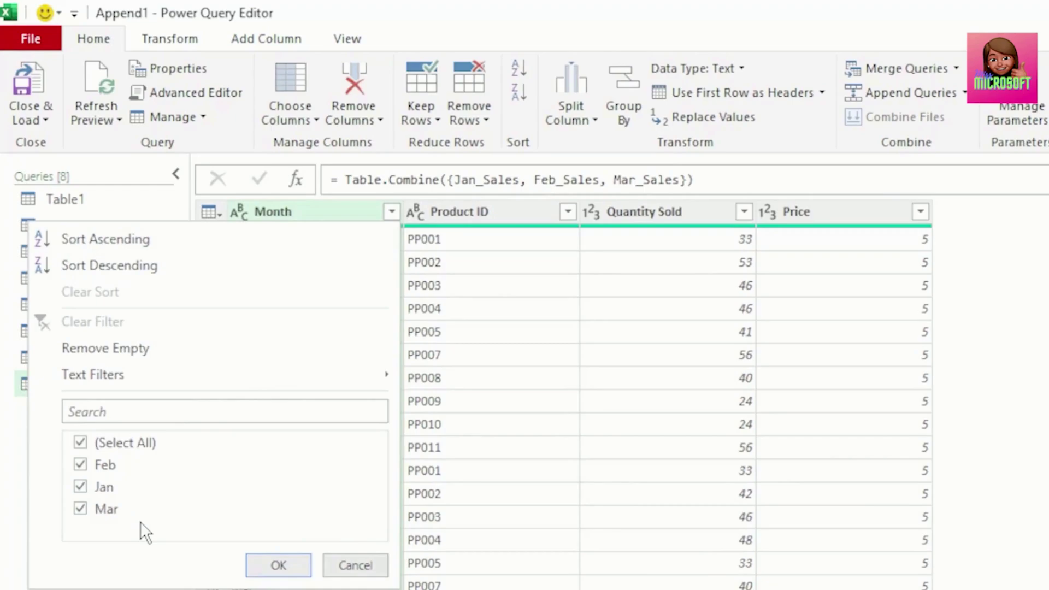
{"action": "left_click", "coordinate": [21, 385]}
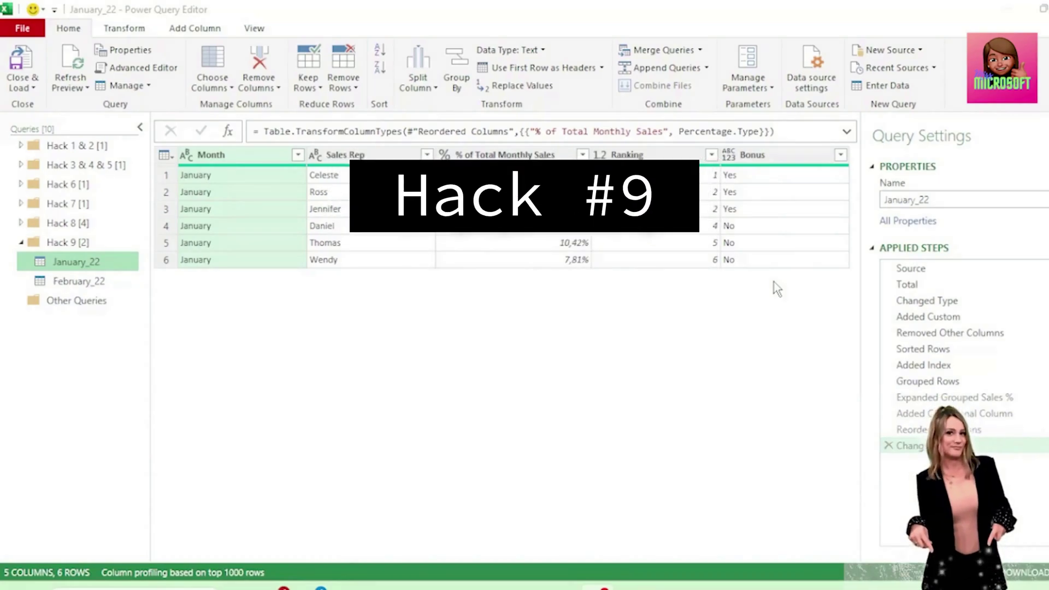
- Create a parameterless function named Sales Bonus Fx from the January_22 query and invoke it
{"action": "right_click", "coordinate": [115, 269]}
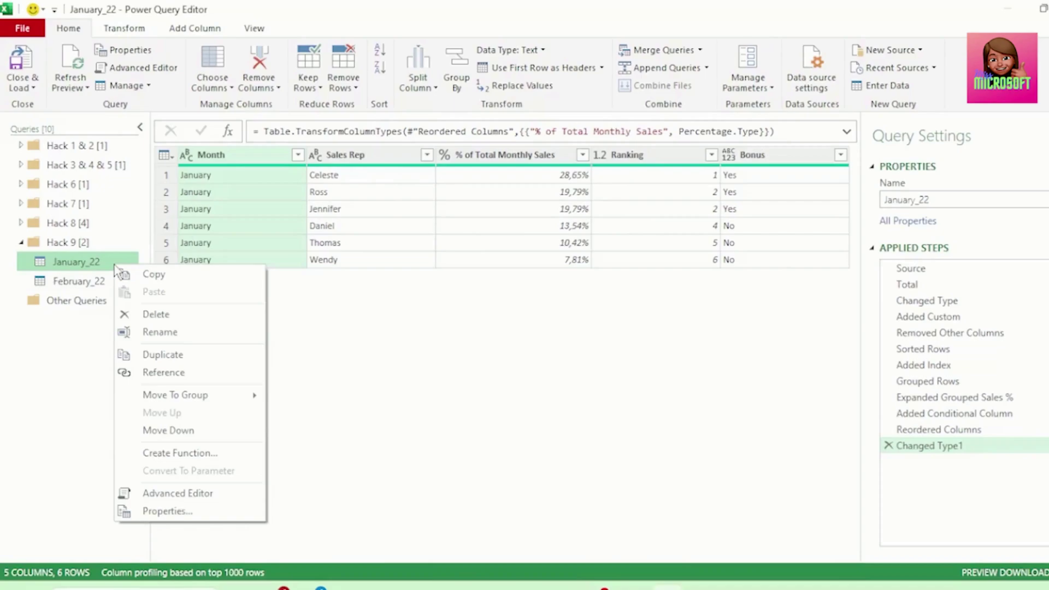
{"action": "left_click", "coordinate": [176, 455]}
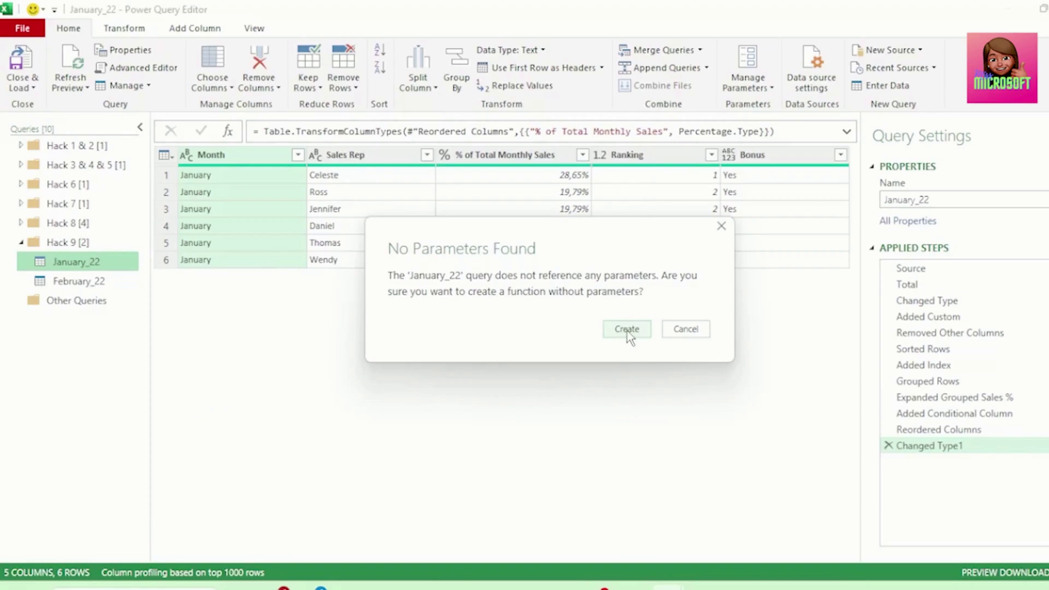
{"action": "left_click", "coordinate": [627, 330]}
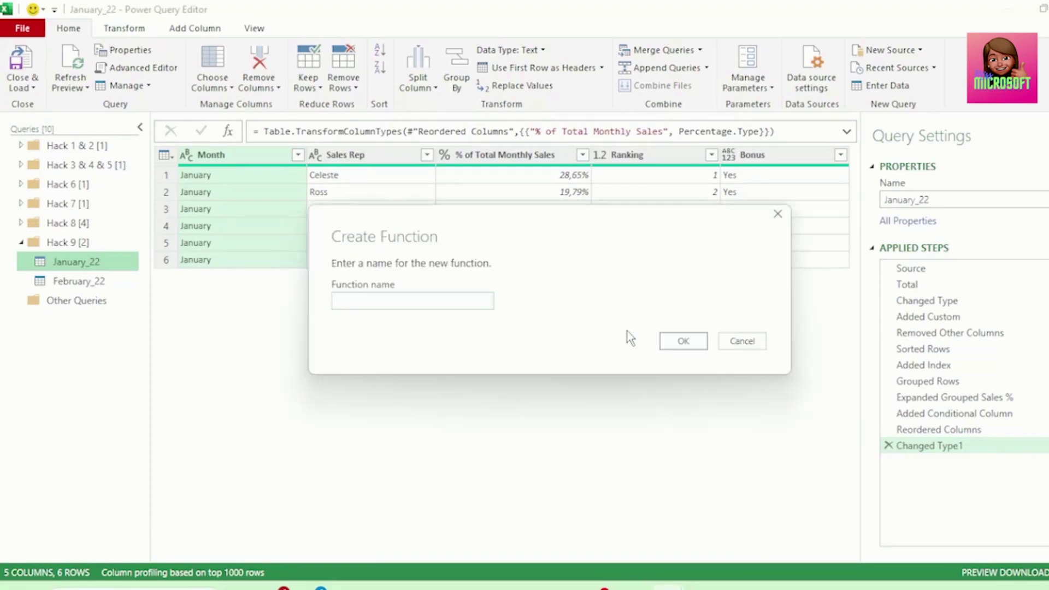
{"action": "type", "text": "Sales Bonus Fx"}
{"action": "left_click", "coordinate": [678, 348]}
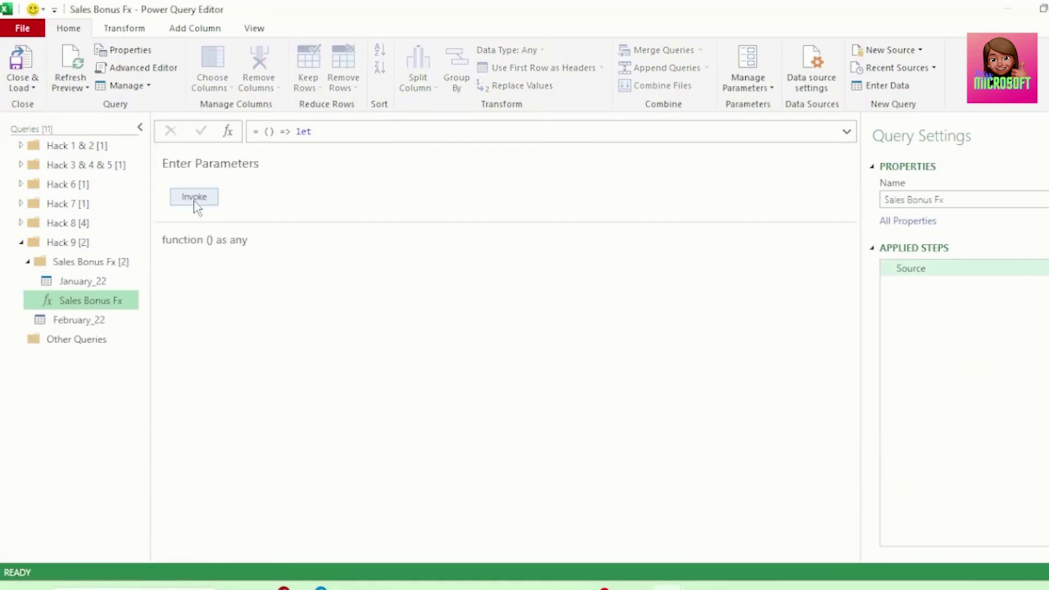
{"action": "left_click", "coordinate": [195, 200]}
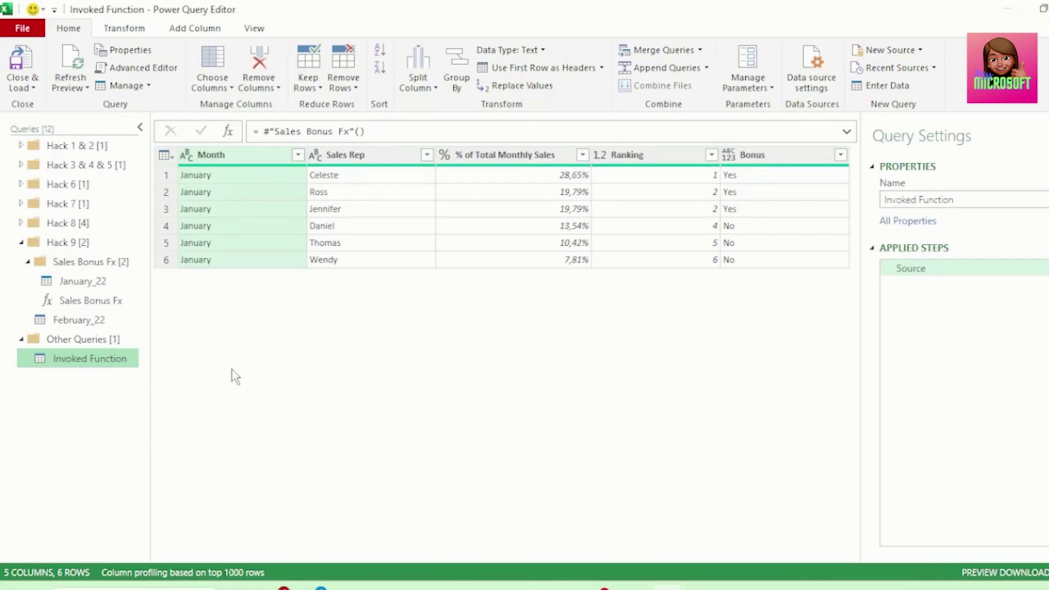
- Open the Sales Bonus Fx function's M code for editing, accepting that it stops updating from January_22
{"action": "left_click", "coordinate": [98, 299]}
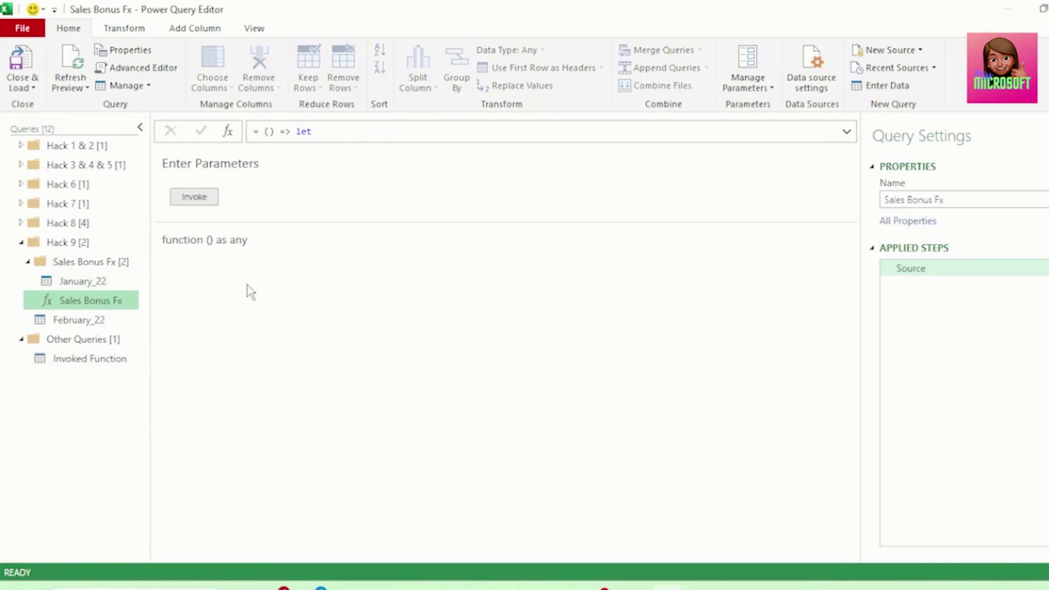
{"action": "left_click", "coordinate": [152, 71]}
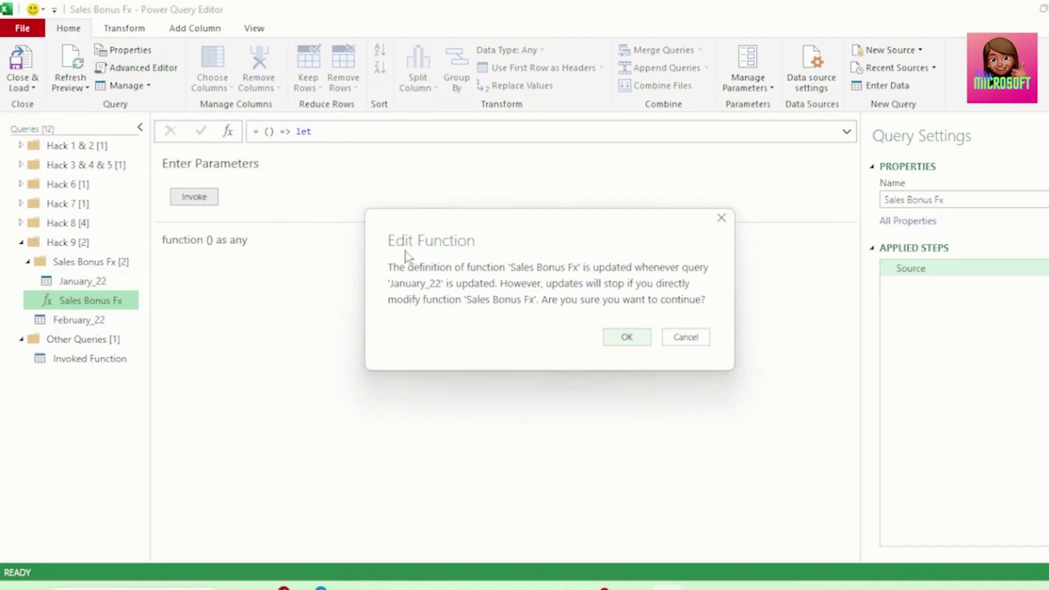
{"action": "left_click", "coordinate": [622, 338]}
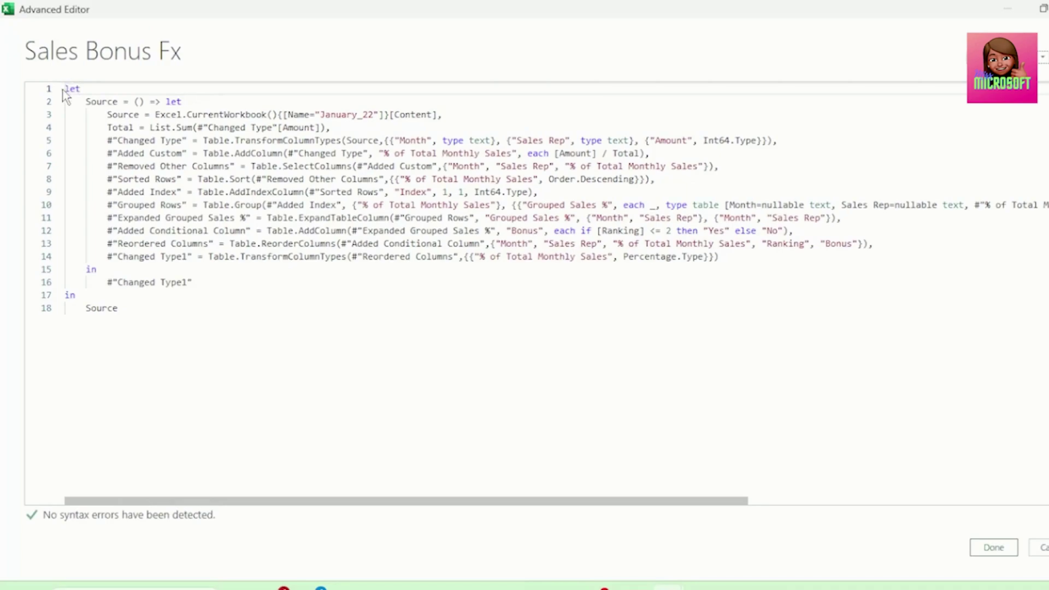
- Examine the Sales Bonus Fx code: the outer let block, the function arrow, the inner query and the source line's table name
{"action": "left_click_drag", "start_coordinate": [66, 87], "coordinate": [227, 338]}
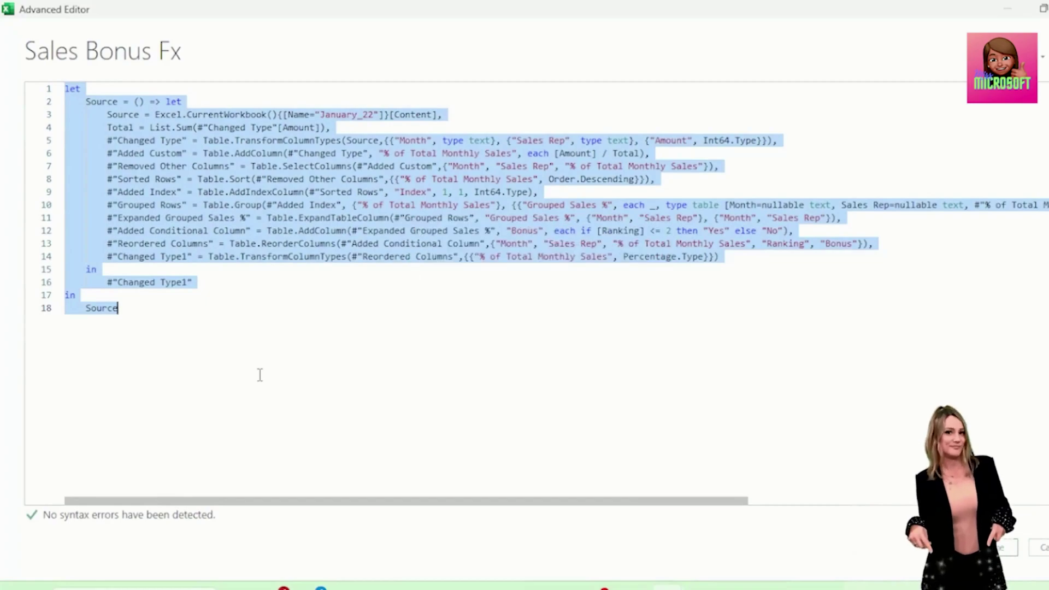
{"action": "left_click", "coordinate": [86, 102]}
{"action": "left_click_drag", "start_coordinate": [86, 101], "coordinate": [123, 102]}
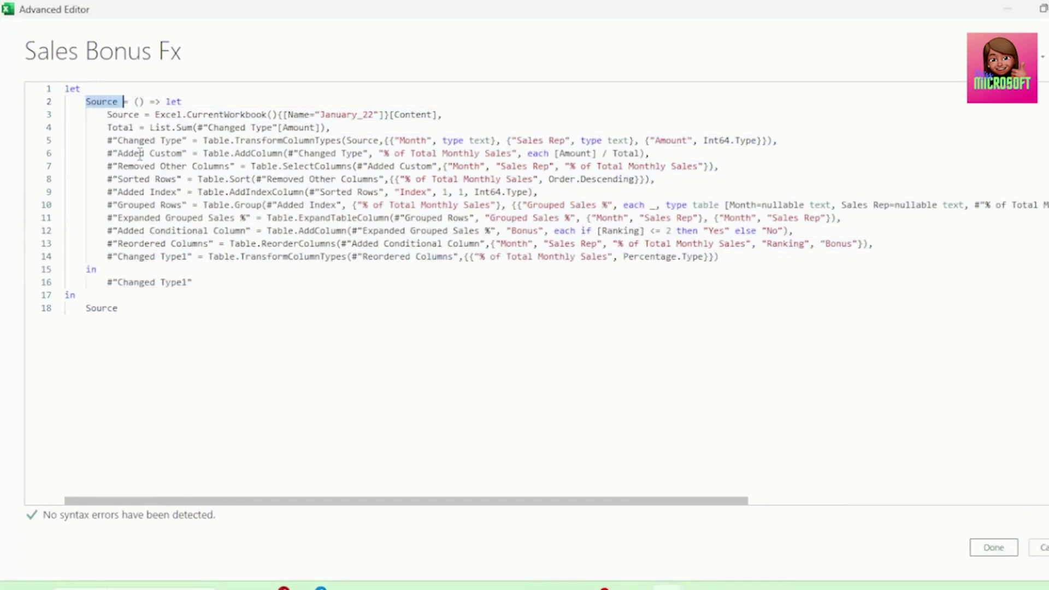
{"action": "left_click_drag", "start_coordinate": [151, 101], "coordinate": [160, 102]}
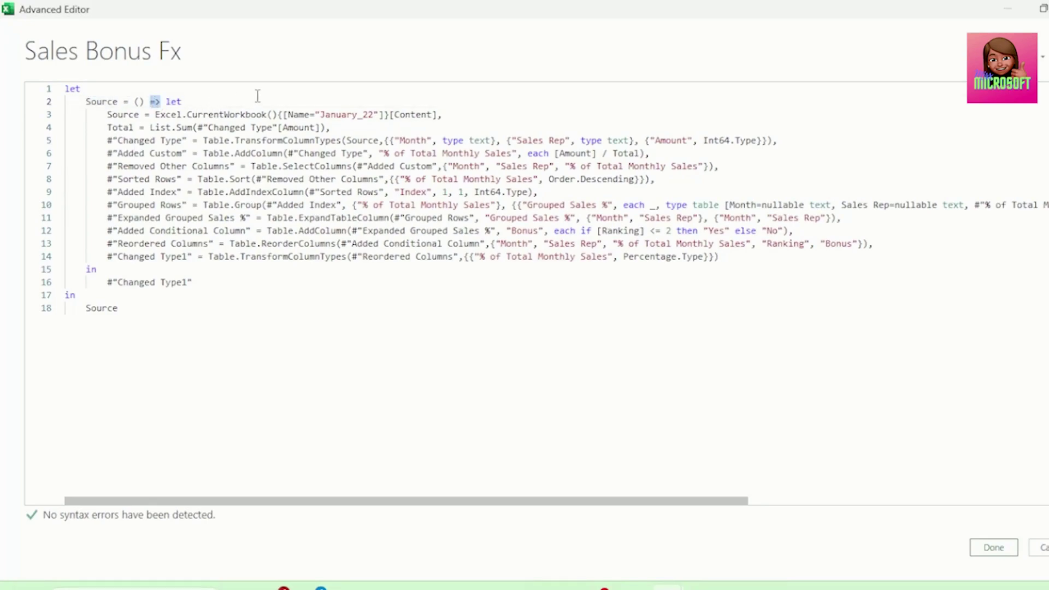
{"action": "left_click_drag", "start_coordinate": [166, 102], "coordinate": [229, 337]}
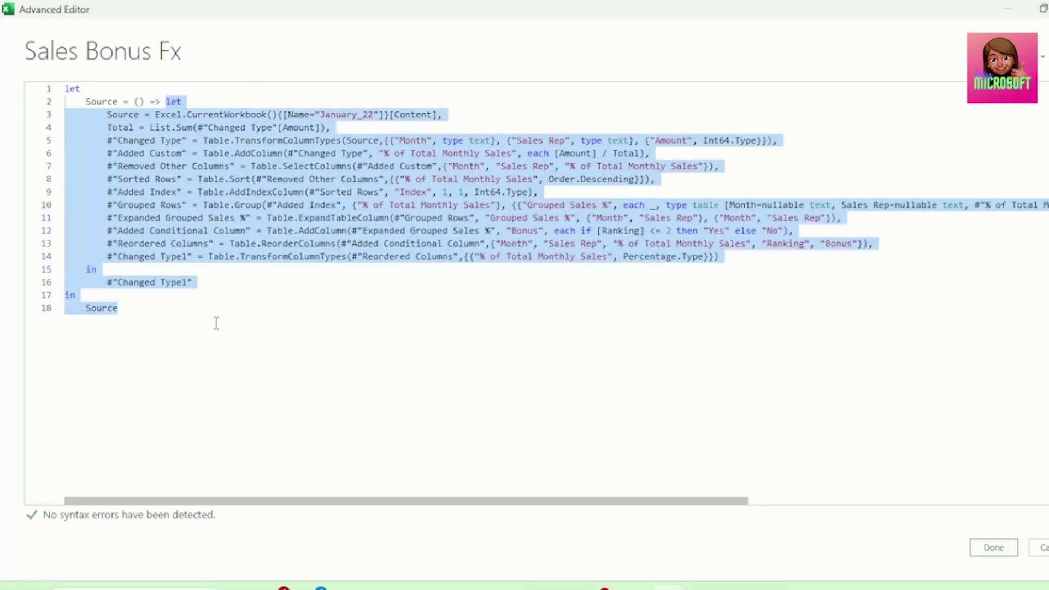
{"action": "left_click", "coordinate": [104, 115]}
{"action": "left_click_drag", "start_coordinate": [107, 114], "coordinate": [470, 119]}
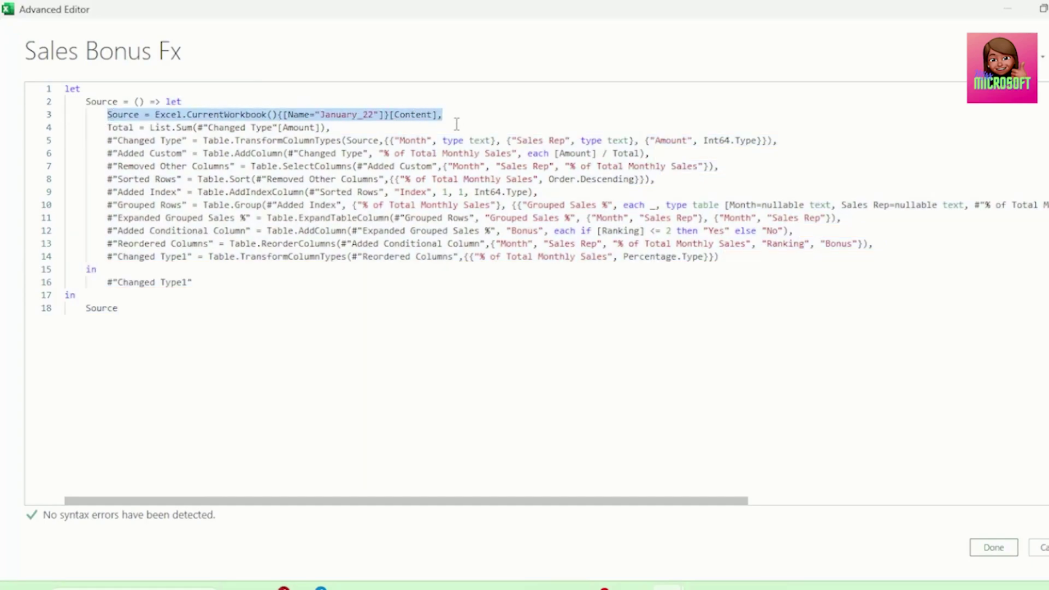
{"action": "left_click_drag", "start_coordinate": [316, 114], "coordinate": [379, 114]}
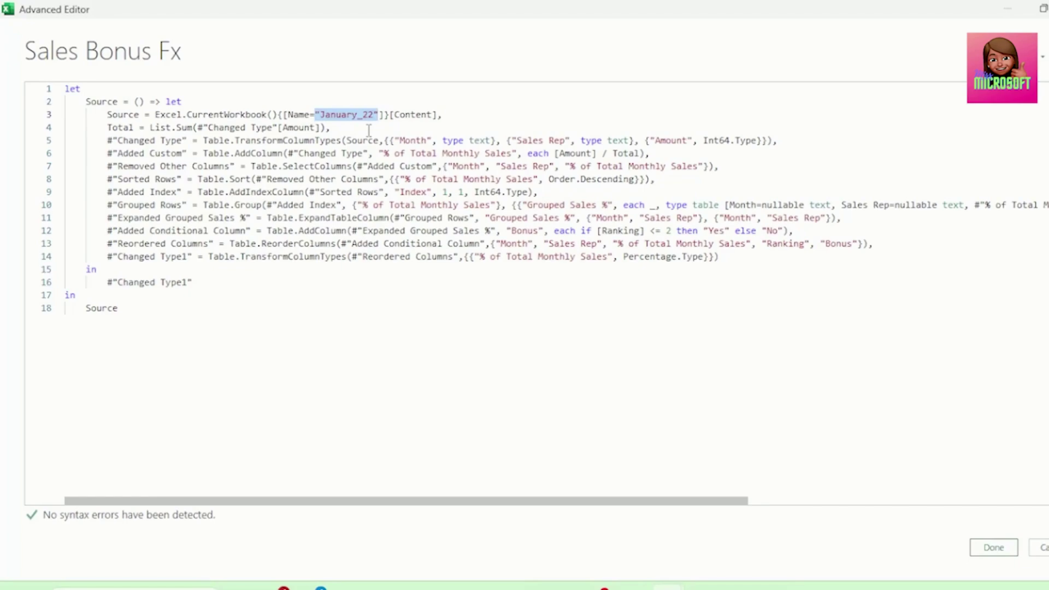
- Delete the outer let and "Source =" before the function's parentheses, and remove the inner Source line that loads the January_22 table
{"action": "left_click_drag", "start_coordinate": [64, 89], "coordinate": [133, 102]}
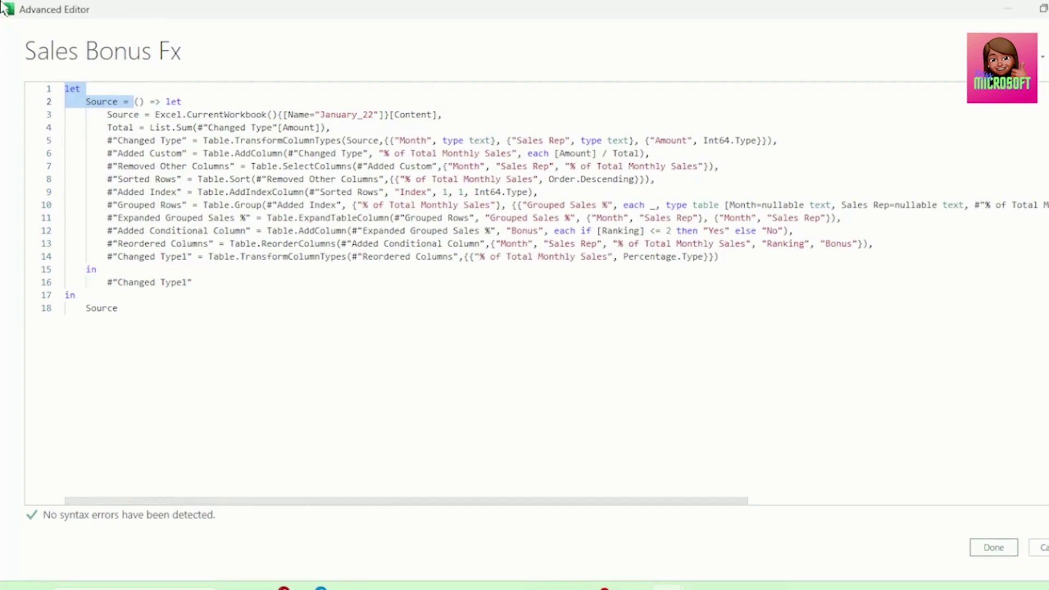
{"action": "key", "text": "BackSpace"}
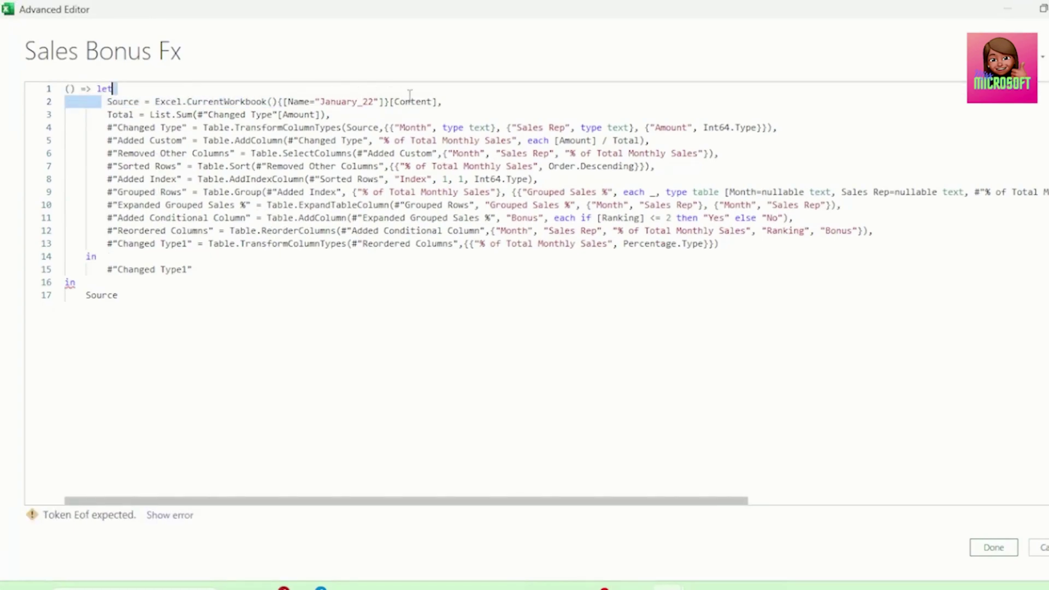
{"action": "key", "text": "shift+End"}
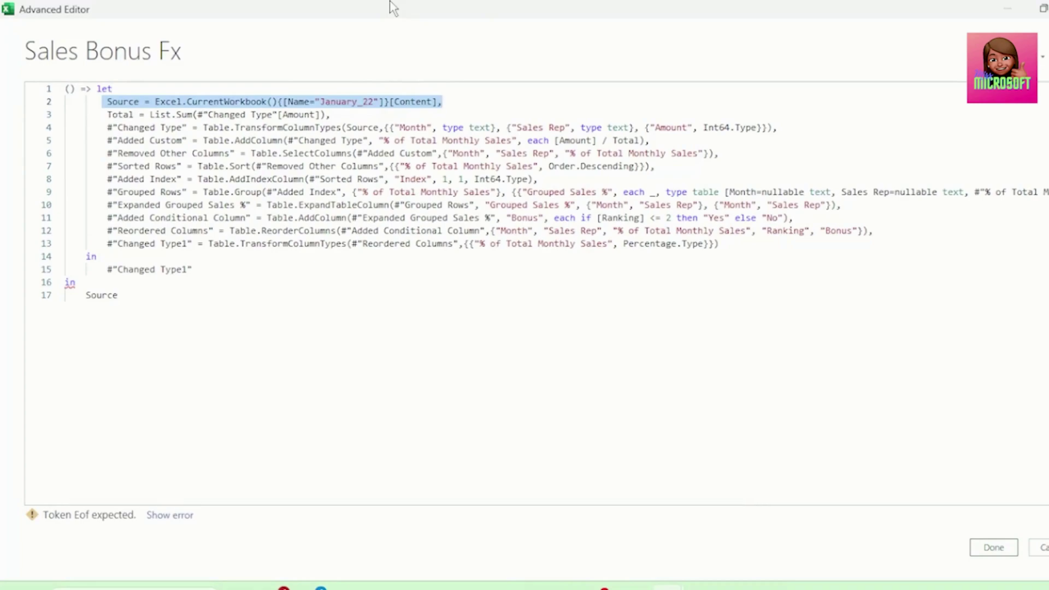
{"action": "key", "text": "BackSpace"}
{"action": "key", "text": "Down"}
{"action": "key", "text": "BackSpace"}
{"action": "key", "text": "BackSpace"}
{"action": "key", "text": "BackSpace"}
{"action": "key", "text": "BackSpace"}
{"action": "key", "text": "BackSpace"}
{"action": "key", "text": "BackSpace"}
{"action": "key", "text": "BackSpace"}
{"action": "key", "text": "BackSpace"}
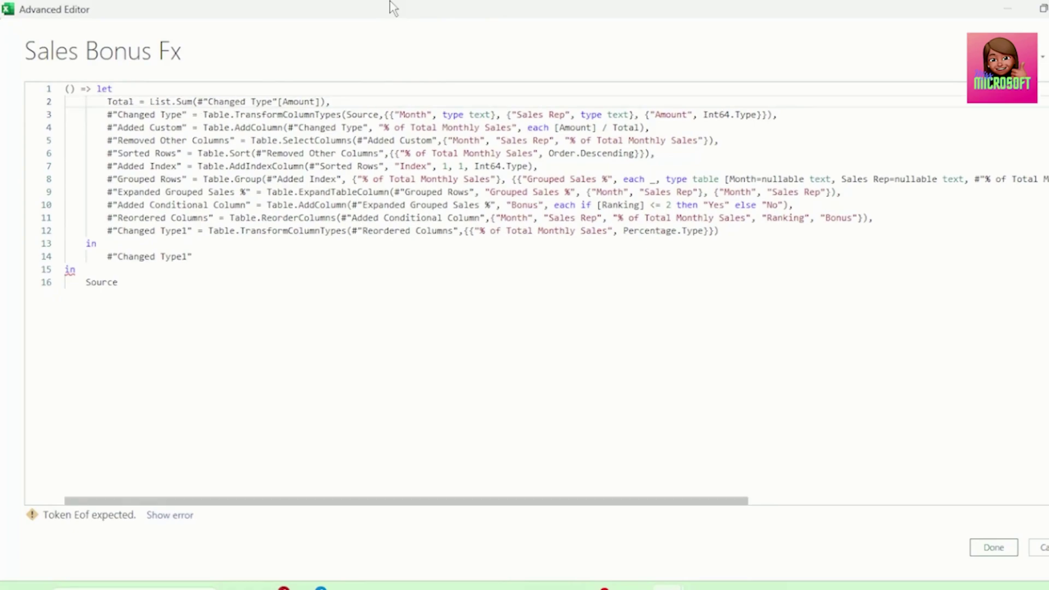
- Declare the function's parameter as #"Sales Data" as table inside the empty parentheses
{"action": "left_click", "coordinate": [69, 89]}
{"action": "type", "text": "#Sales "}
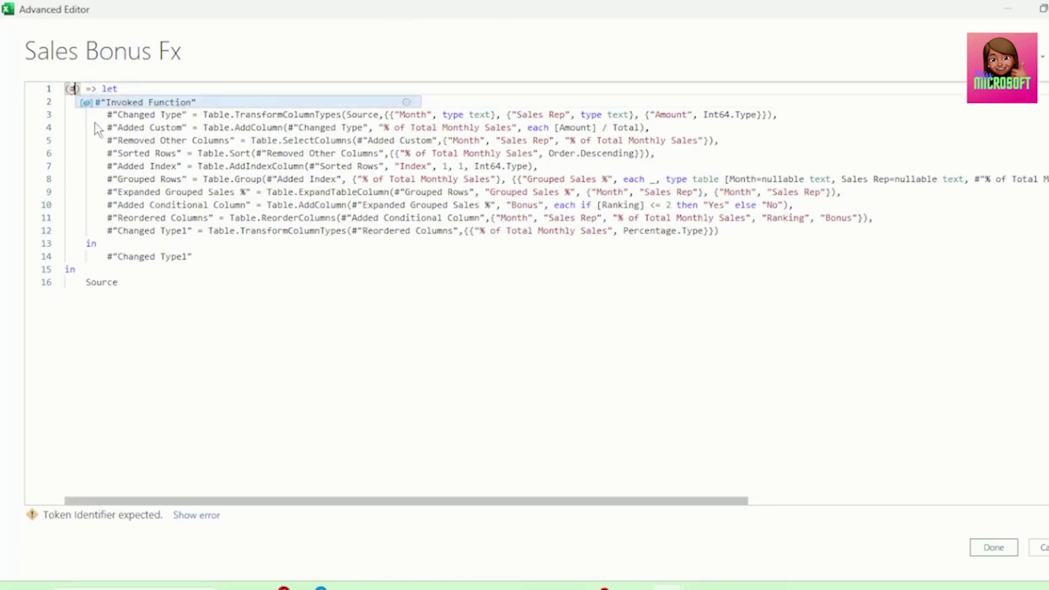
{"action": "type", "text": "Data\""}
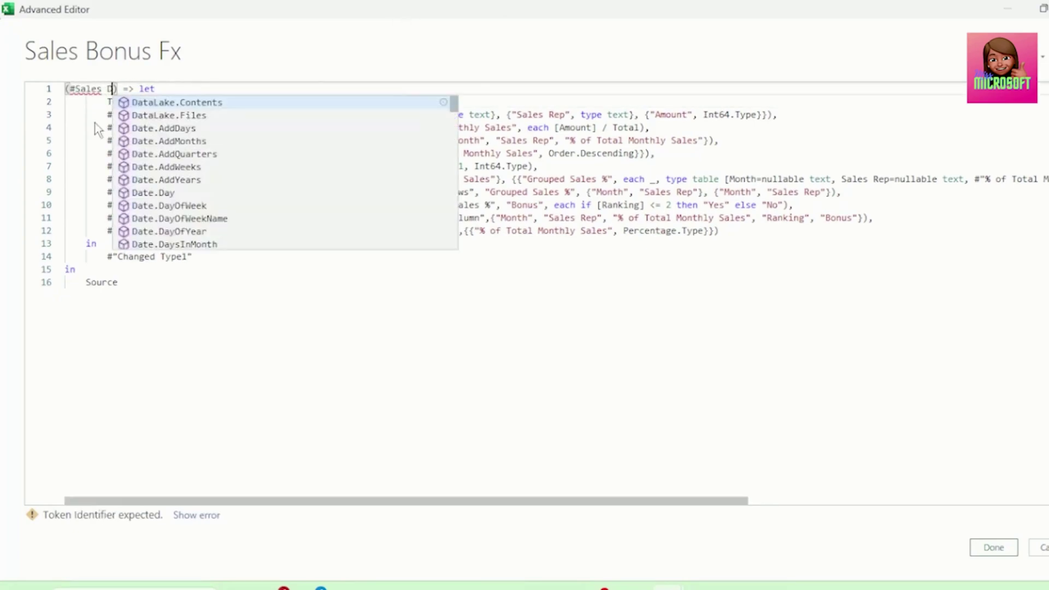
{"action": "left_click", "coordinate": [74, 88]}
{"action": "type", "text": "\""}
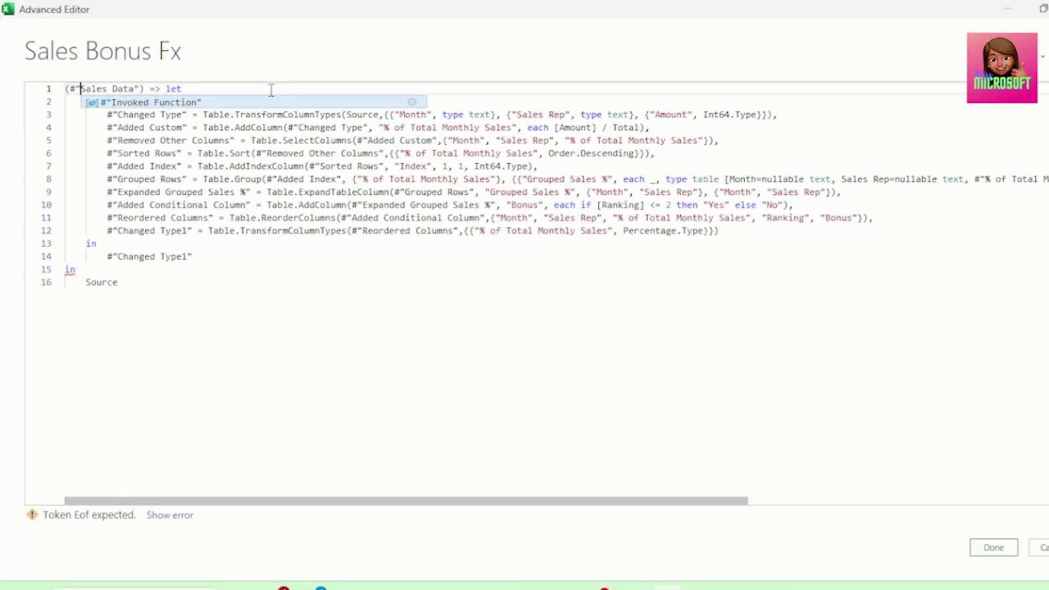
{"action": "left_click", "coordinate": [143, 89]}
{"action": "type", "text": "as table"}
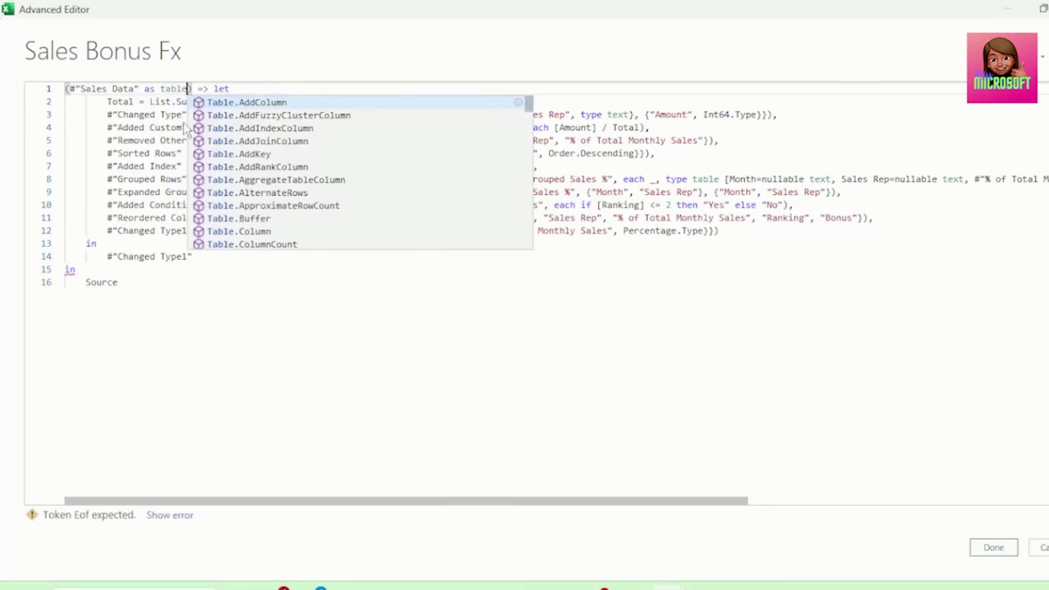
- Replace Source with #"Sales Data" in the Changed Type step's Table.TransformColumnTypes call
{"action": "left_click", "coordinate": [346, 115]}
{"action": "double_click", "coordinate": [360, 114]}
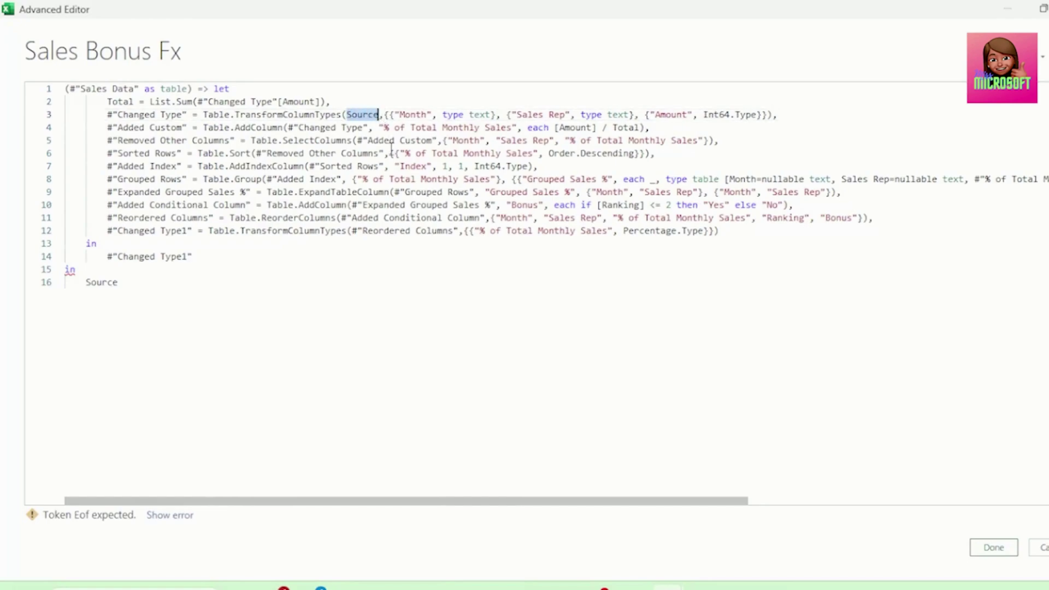
{"action": "type", "text": "#\""}
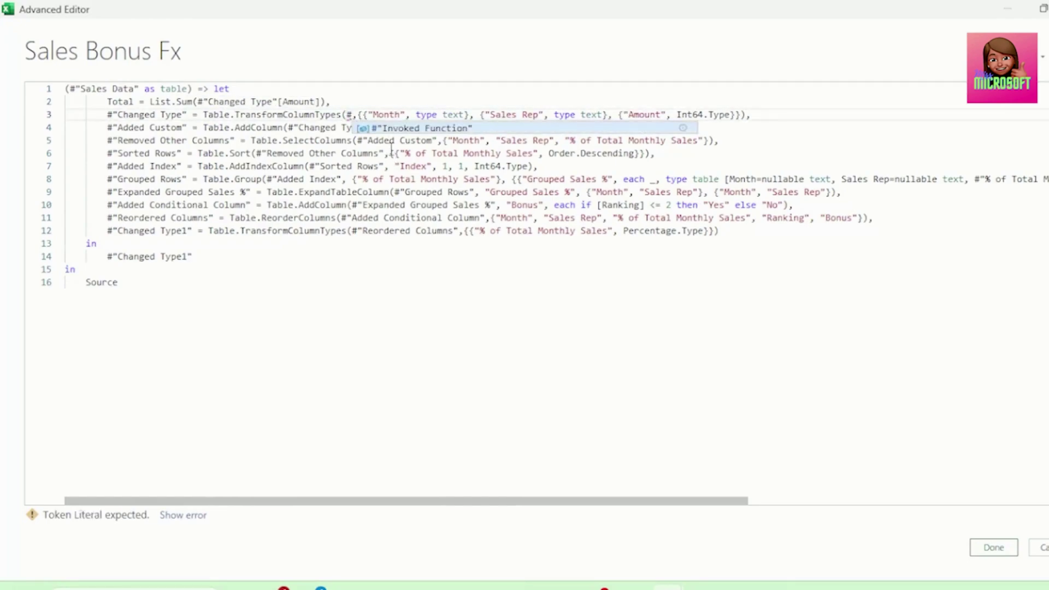
{"action": "type", "text": "Sales"}
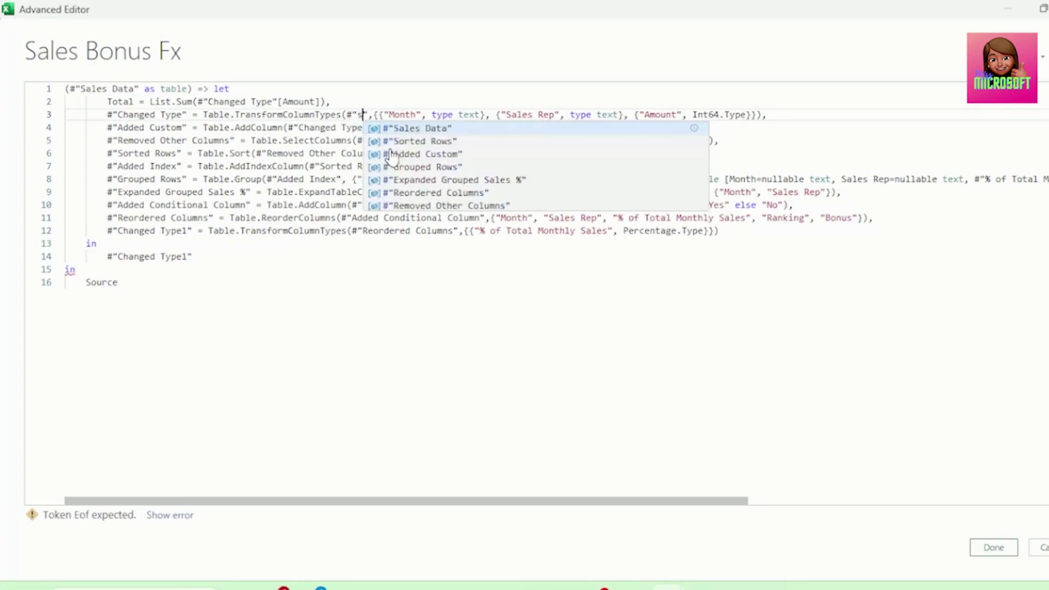
{"action": "key", "text": "Tab"}
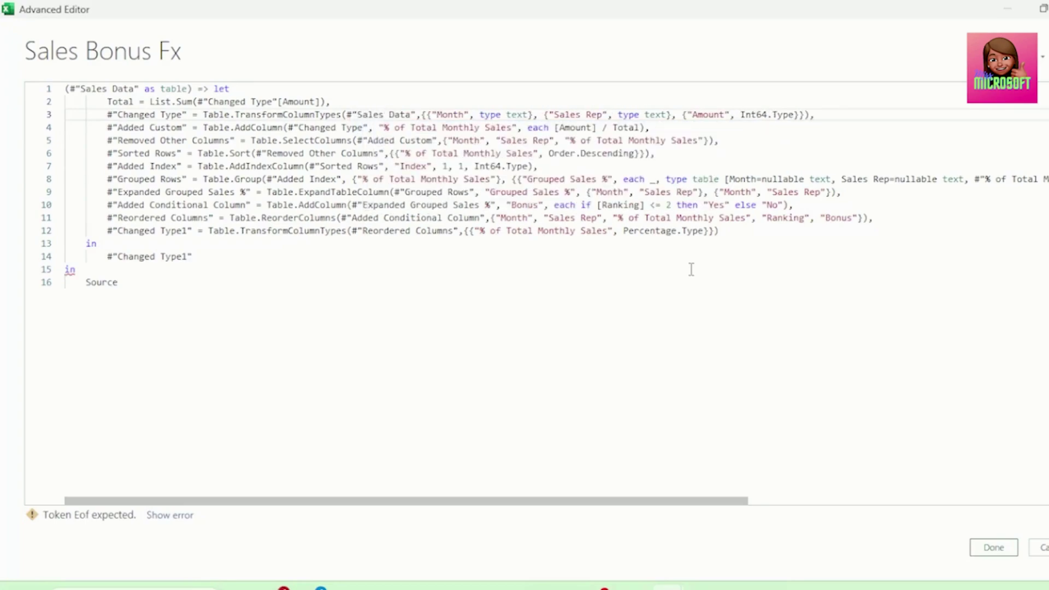
- Delete the outer closing "in Source" lines at the end of the code and save the function
{"action": "double_click", "coordinate": [105, 270]}
{"action": "left_click_drag", "start_coordinate": [104, 273], "coordinate": [138, 291]}
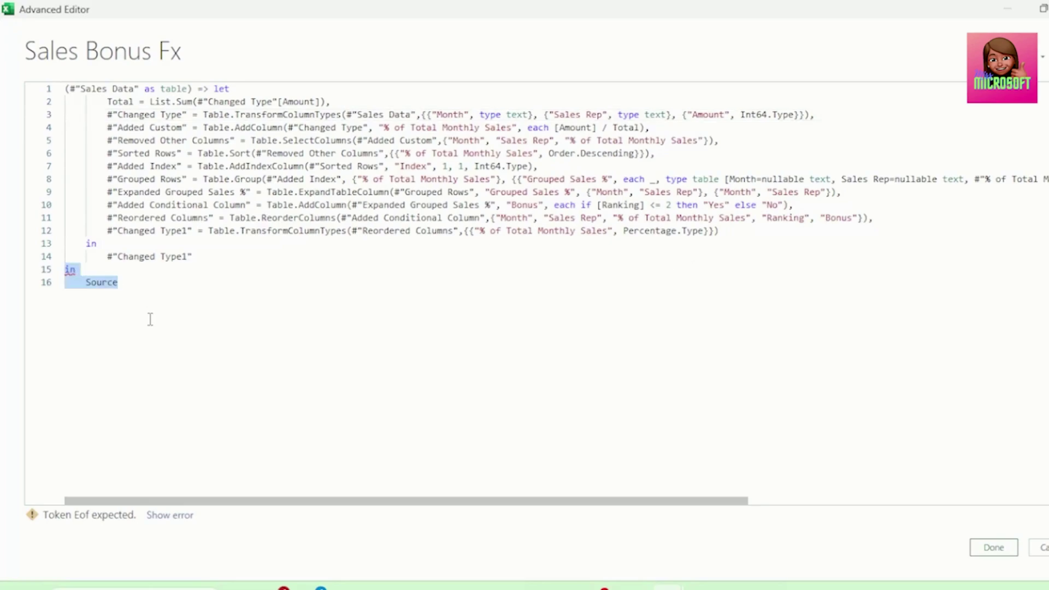
{"action": "key", "text": "BackSpace"}
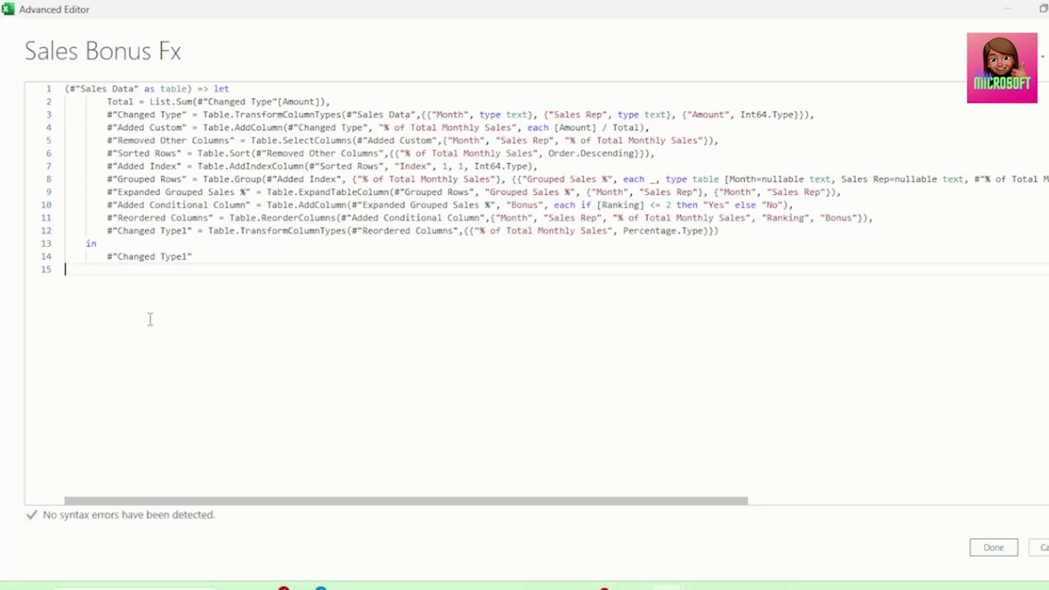
{"action": "left_click", "coordinate": [984, 549]}
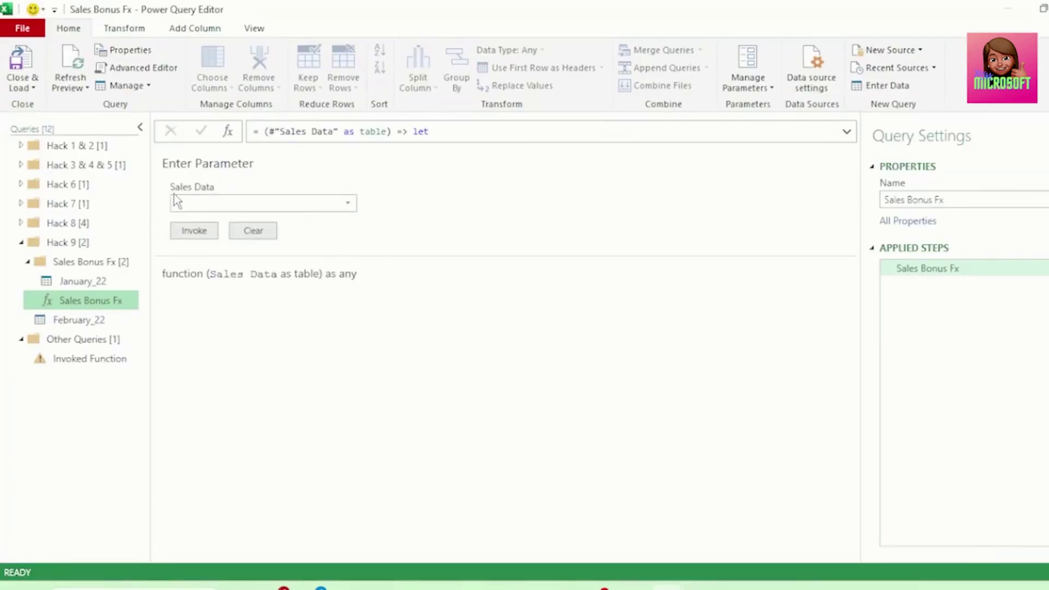
- Invoke Sales Bonus Fx with February_22 as the Sales Data table
{"action": "left_click", "coordinate": [348, 203]}
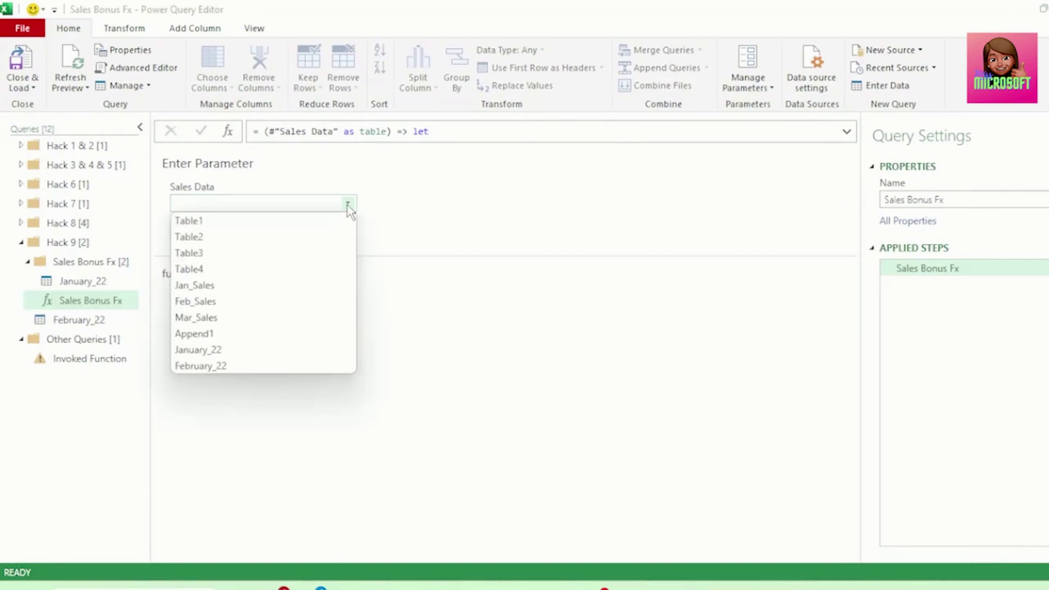
{"action": "left_click", "coordinate": [236, 371]}
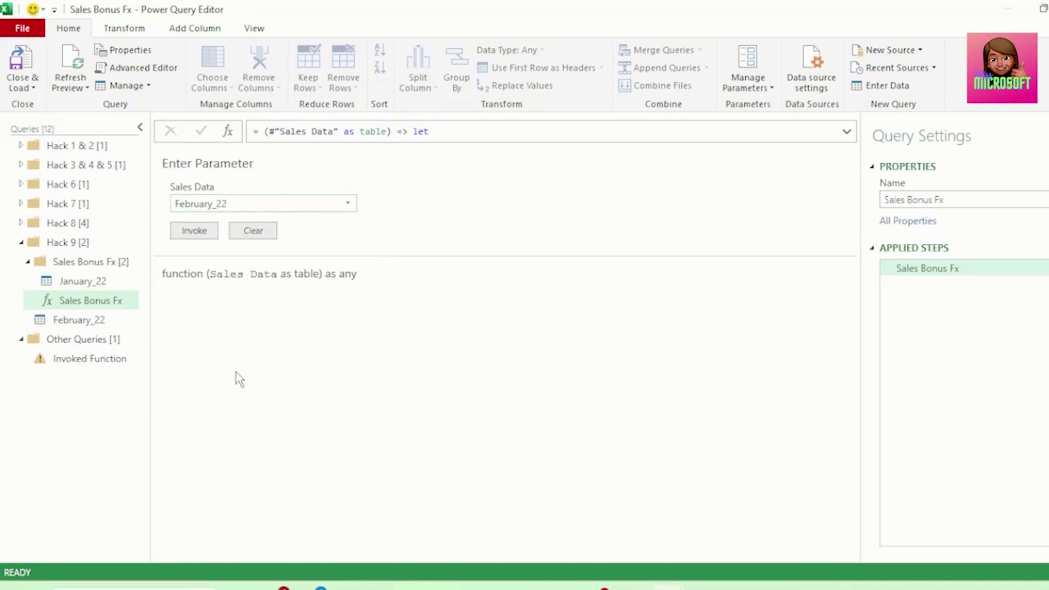
{"action": "left_click", "coordinate": [195, 233]}
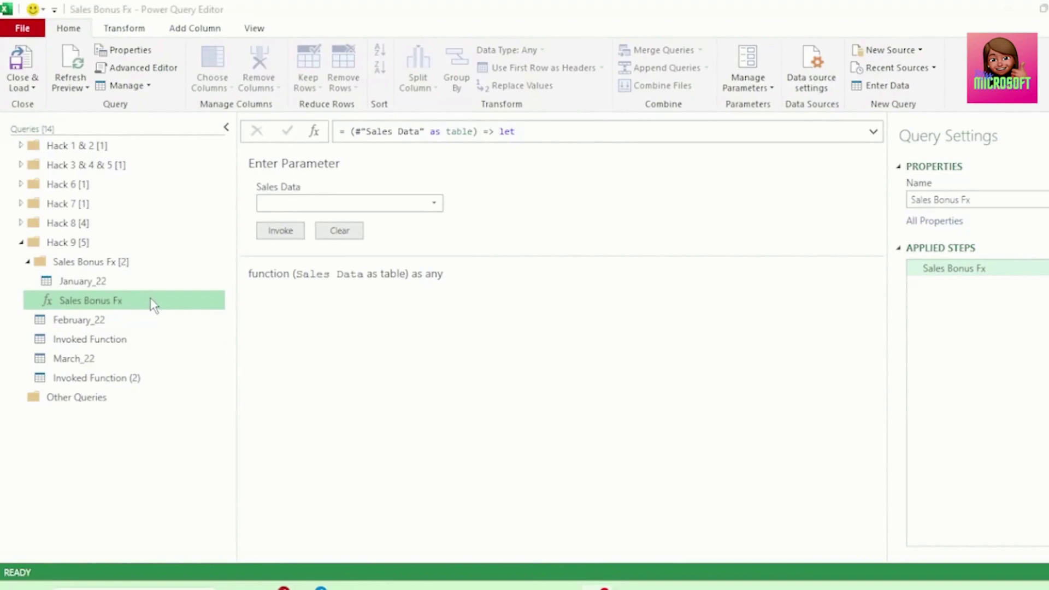
- Give Sales Bonus Fx the description "Sales bonuses are only for the top 2 reps, approval to change this needs to be tabled at the next Exco meeting"
{"action": "right_click", "coordinate": [155, 298]}
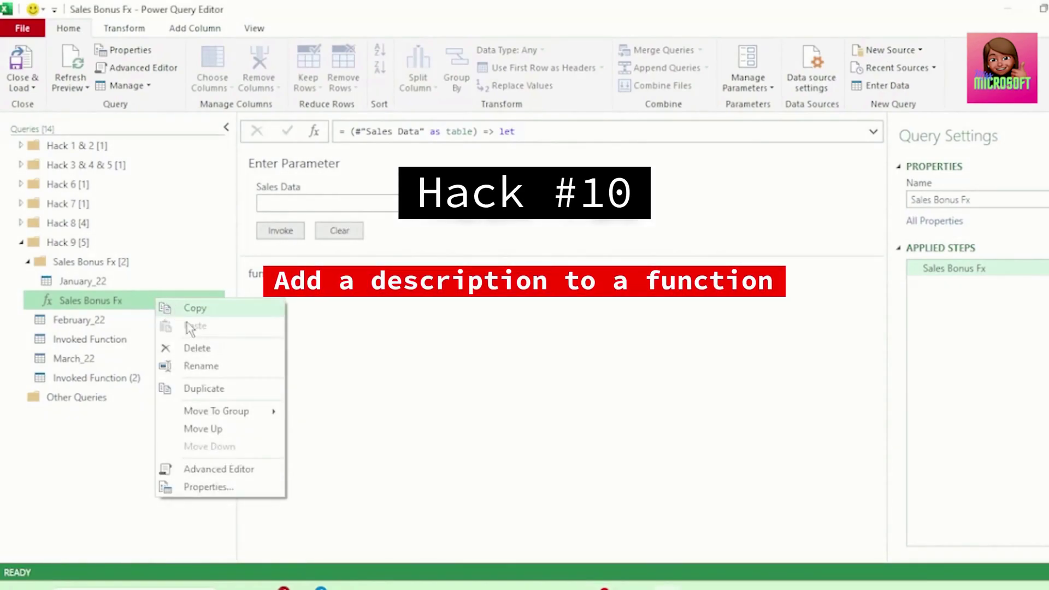
{"action": "left_click", "coordinate": [210, 488]}
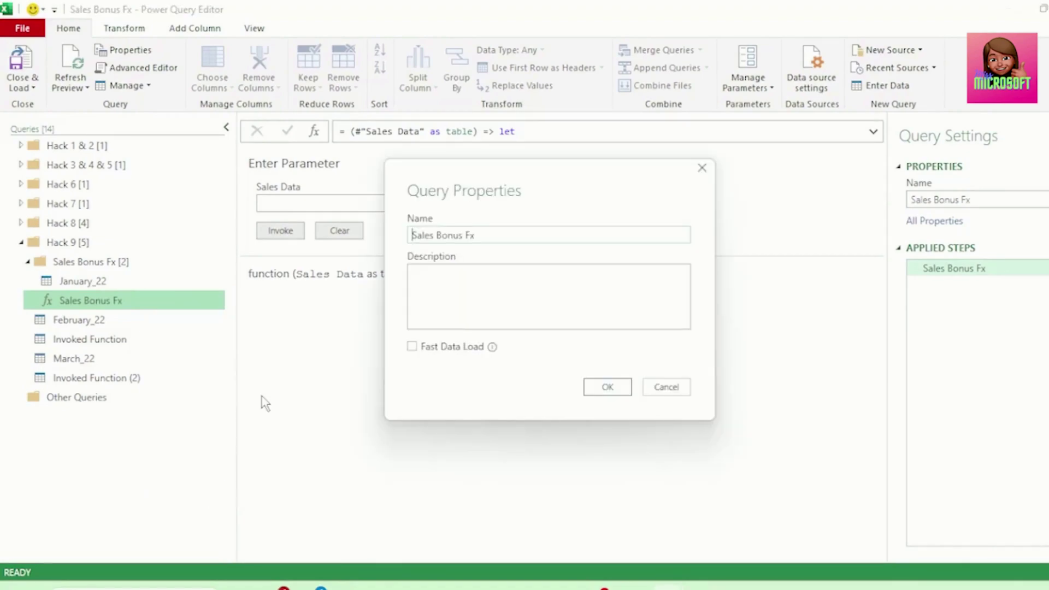
{"action": "left_click", "coordinate": [452, 281]}
{"action": "right_click", "coordinate": [453, 281]}
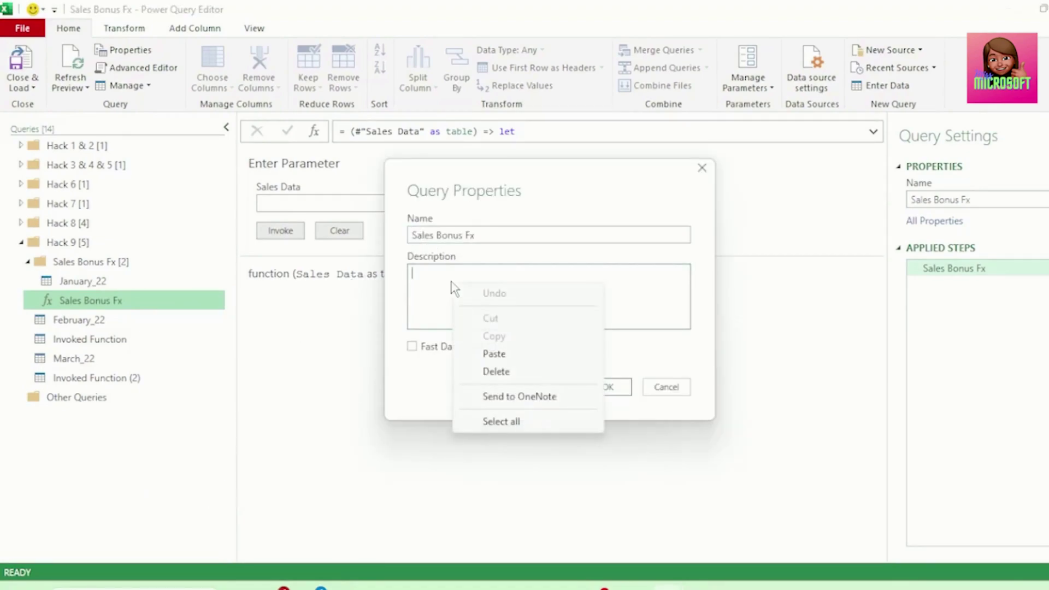
{"action": "left_click", "coordinate": [494, 354]}
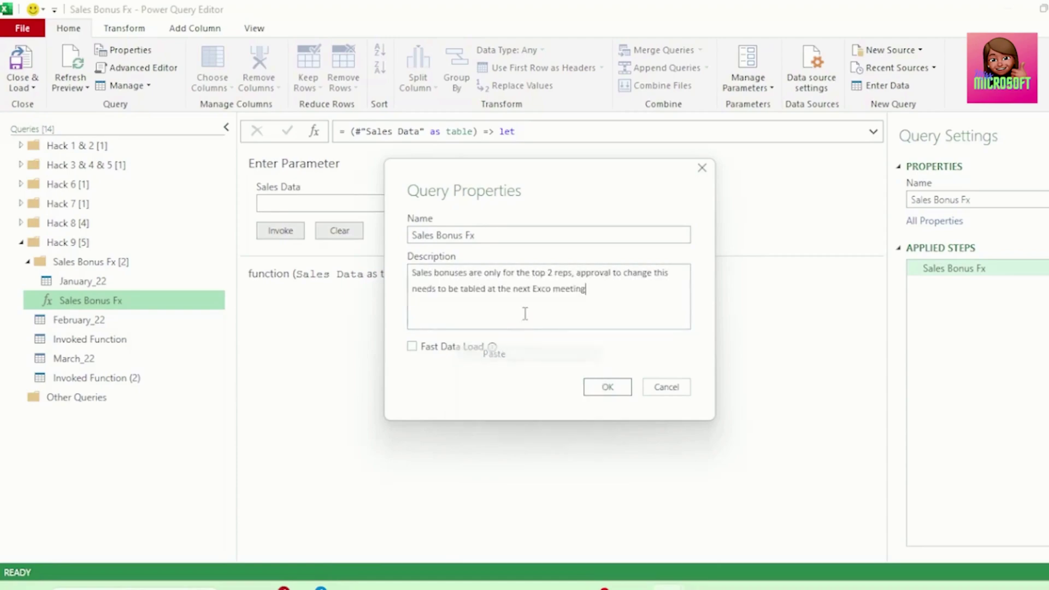
{"action": "left_click", "coordinate": [608, 388]}
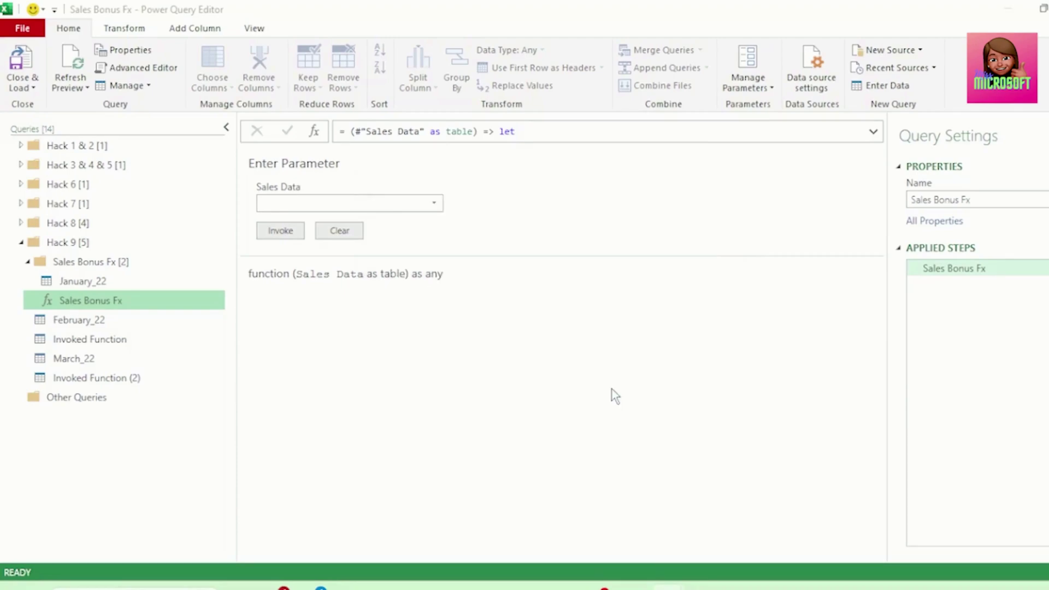
{"action": "mouse_move", "coordinate": [126, 301]}
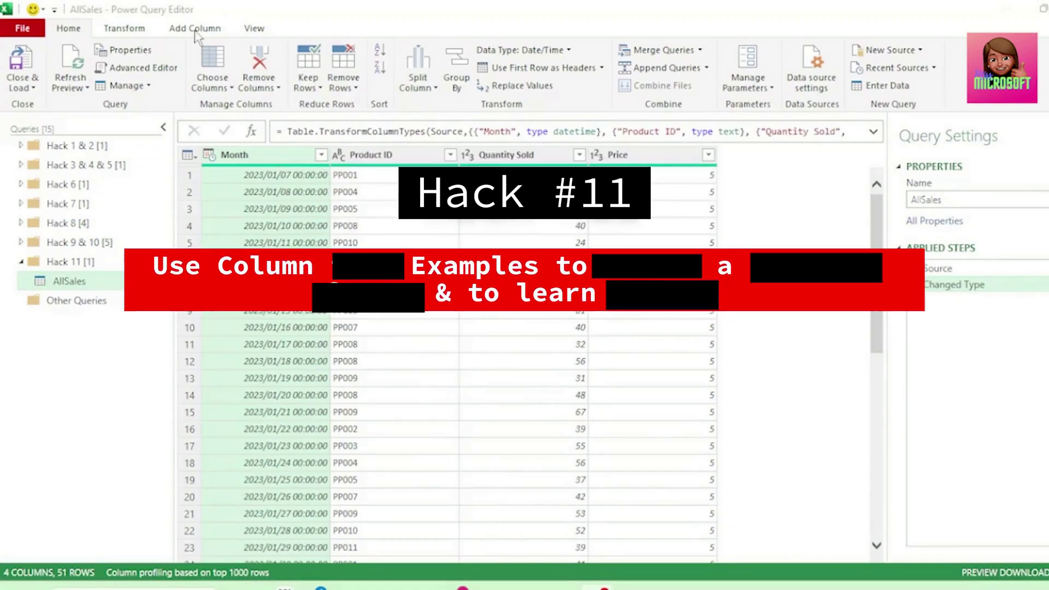
- Start a column from examples based on the selected Month column, entering "Saturday, 7 January" and "Sunday, 8 January" as the first two samples
{"action": "left_click", "coordinate": [195, 31]}
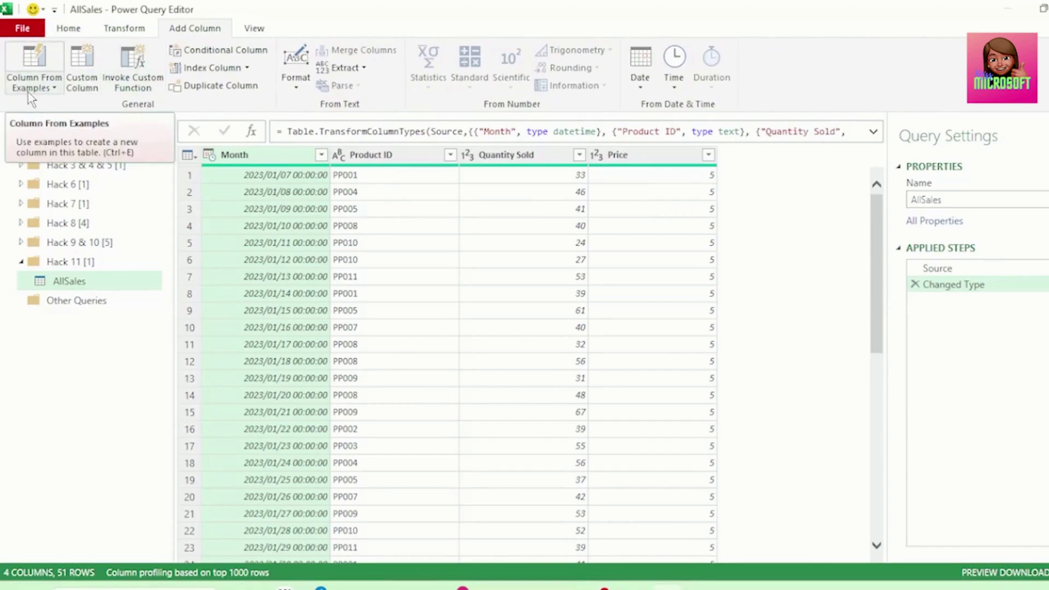
{"action": "left_click", "coordinate": [54, 88]}
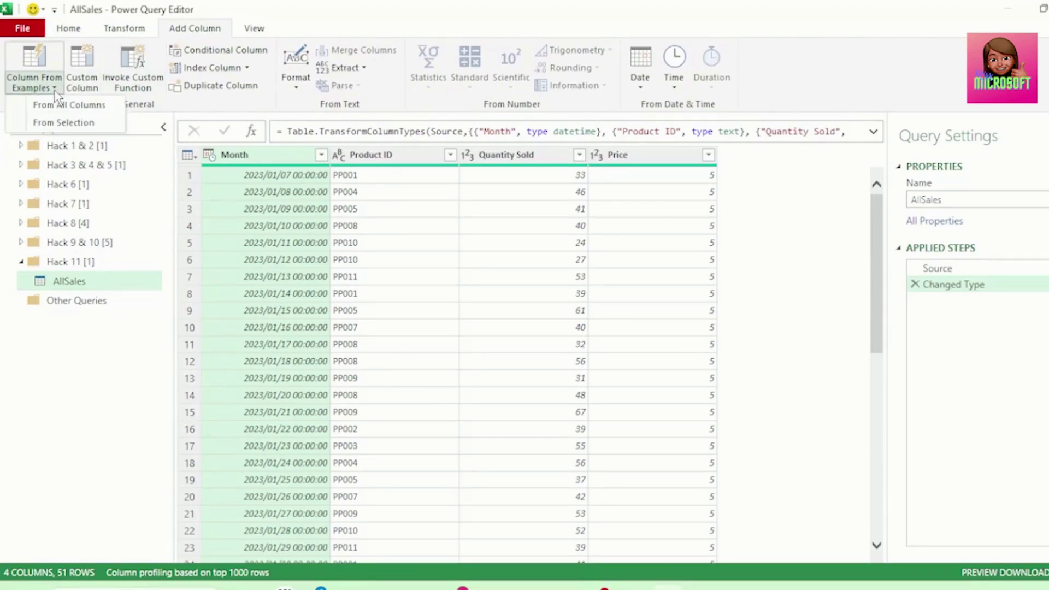
{"action": "left_click", "coordinate": [50, 123]}
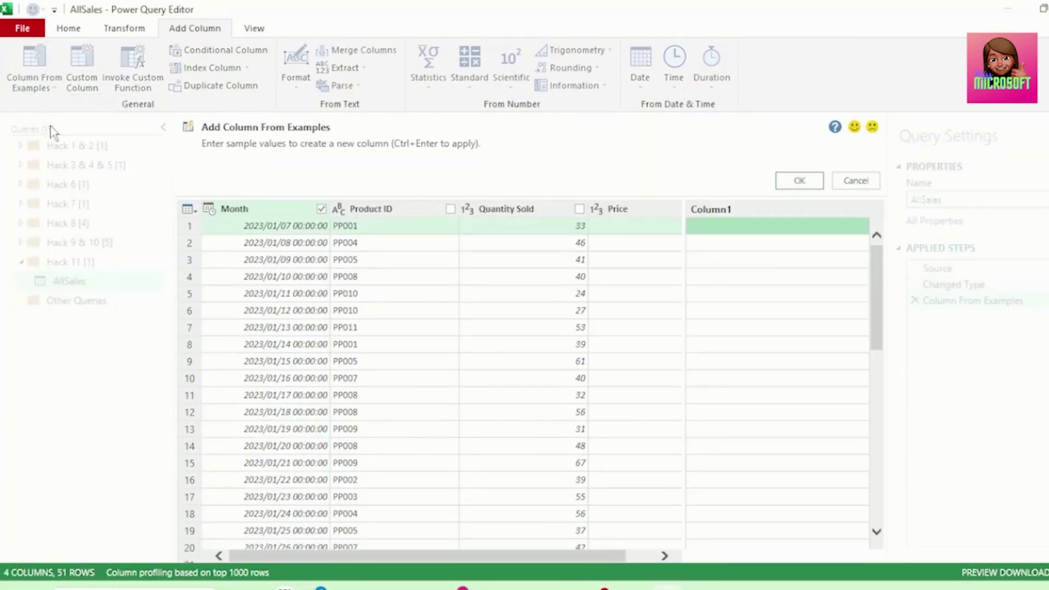
{"action": "left_click", "coordinate": [725, 221]}
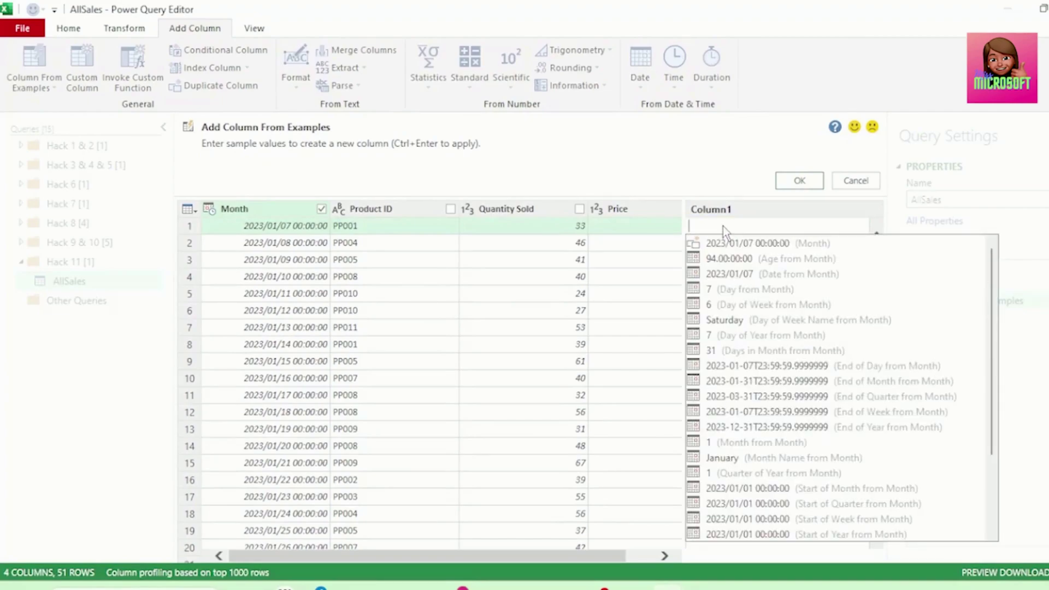
{"action": "left_click", "coordinate": [716, 323]}
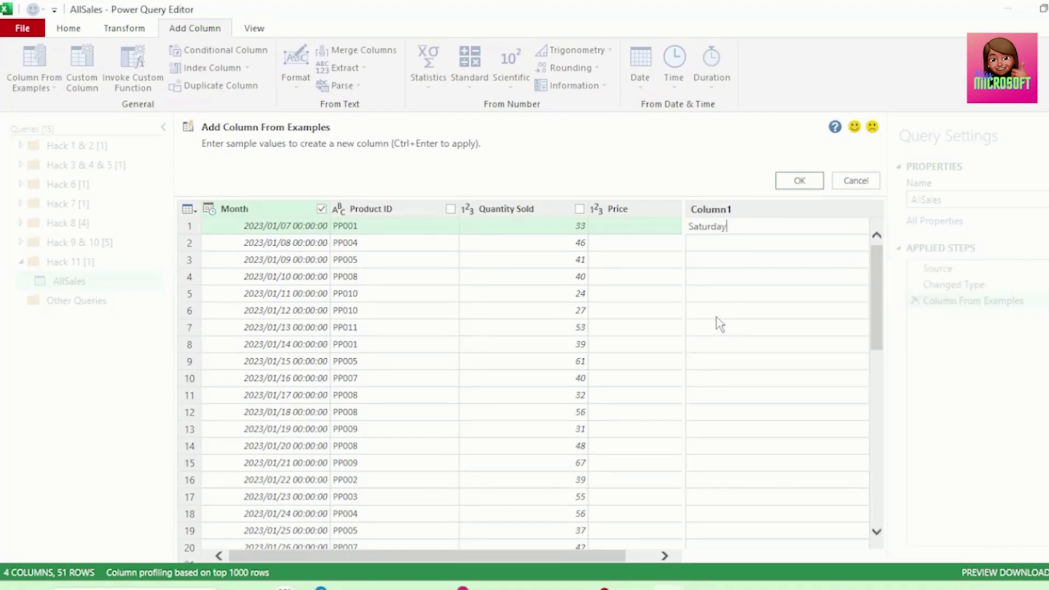
{"action": "type", "text": ", 7 January"}
{"action": "key", "text": "Return"}
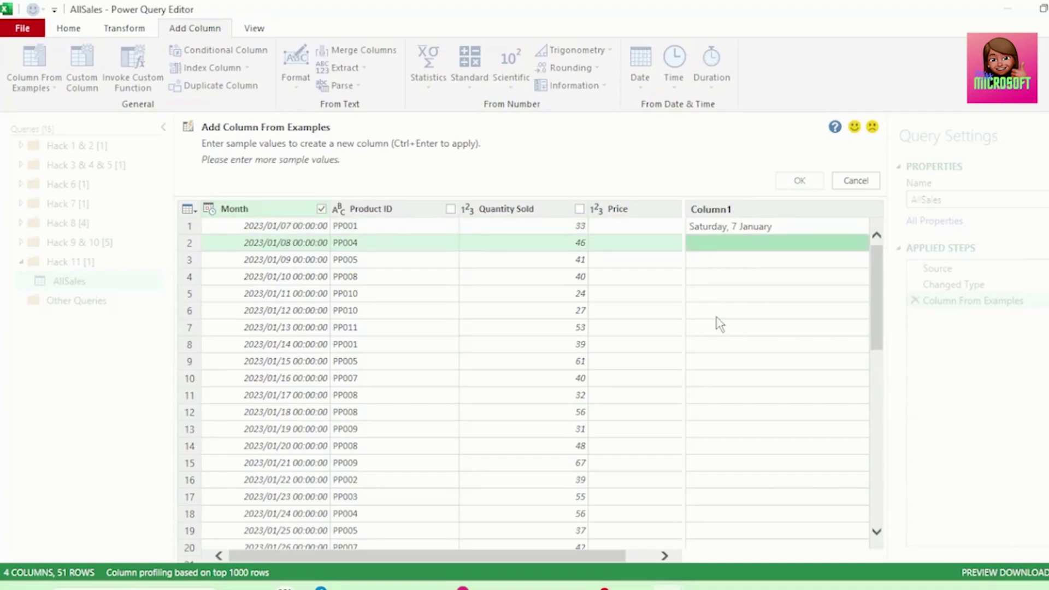
{"action": "left_click", "coordinate": [713, 245]}
{"action": "type", "text": "Sunday, 8 January"}
{"action": "key", "text": "Return"}
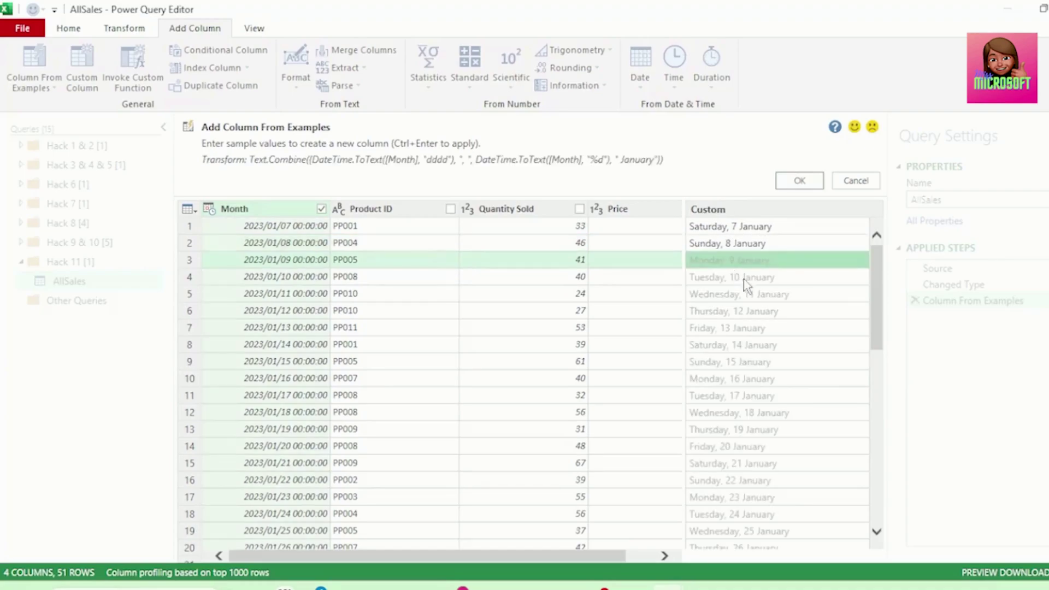
- Correct the sample value in the 2023/02/01 row to "Wednesday, 1 February"
{"action": "scroll", "coordinate": [784, 402], "scroll_direction": "down", "scroll_amount": 1}
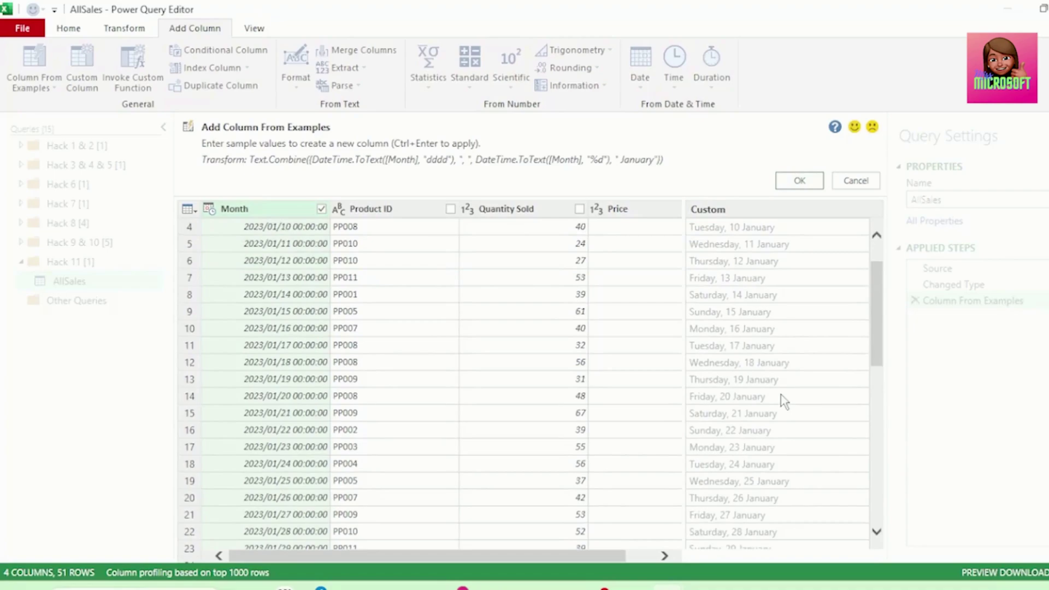
{"action": "scroll", "coordinate": [784, 402], "scroll_direction": "down", "scroll_amount": 3}
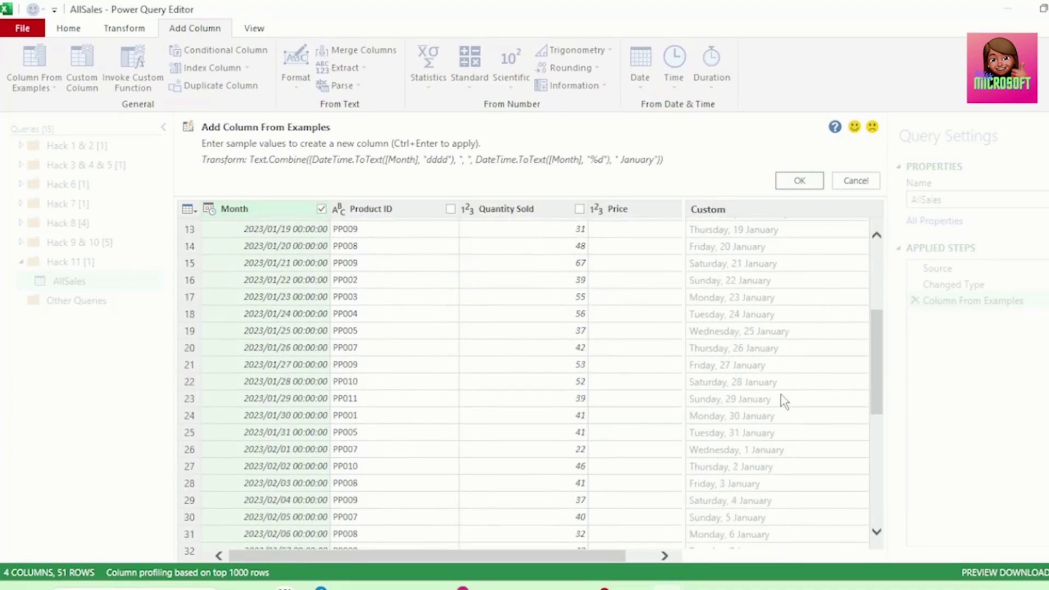
{"action": "scroll", "coordinate": [784, 402], "scroll_direction": "down", "scroll_amount": 2}
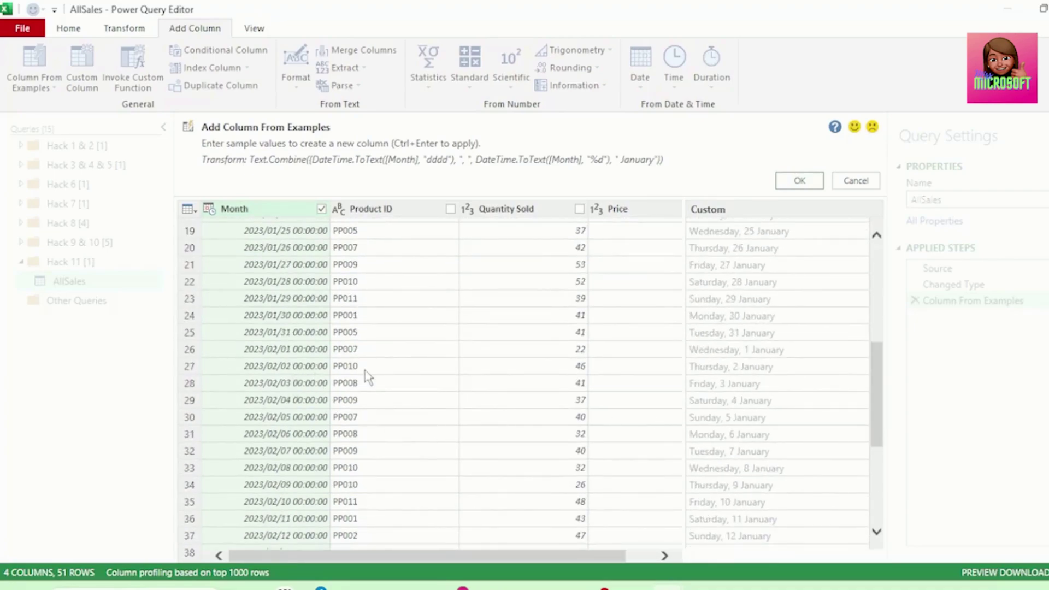
{"action": "left_click", "coordinate": [755, 352]}
{"action": "left_click", "coordinate": [755, 352]}
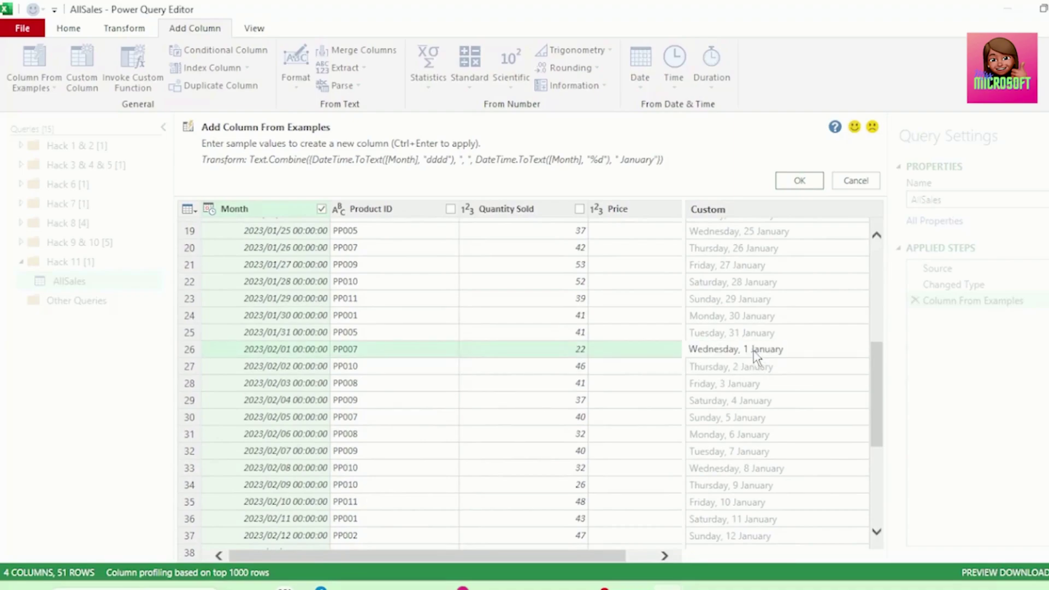
{"action": "left_click_drag", "start_coordinate": [754, 350], "coordinate": [836, 362]}
{"action": "scroll", "coordinate": [789, 445], "scroll_direction": "up", "scroll_amount": 3}
{"action": "type", "text": "February"}
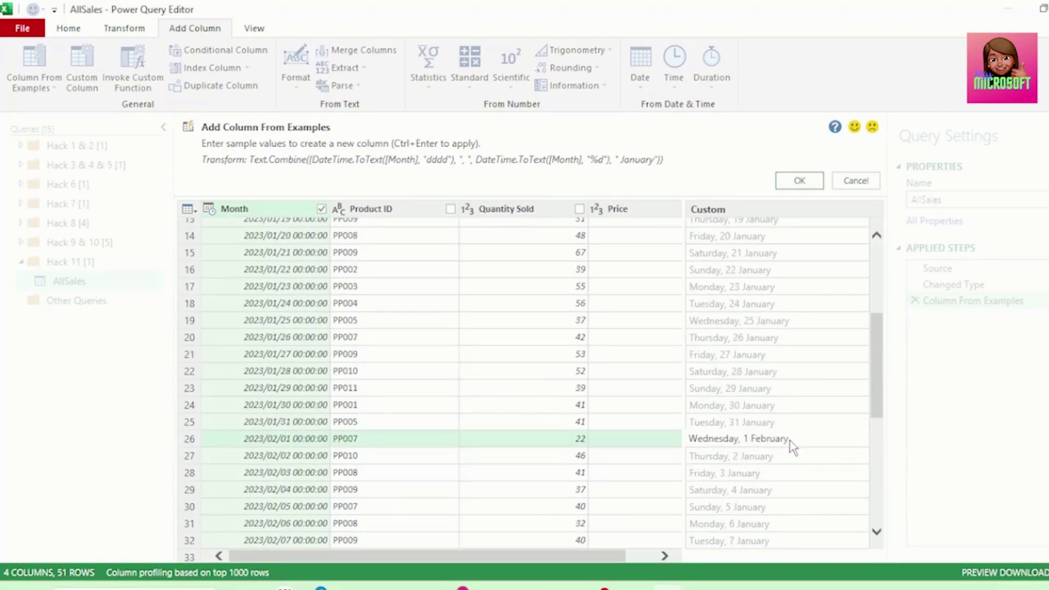
{"action": "key", "text": "Return"}
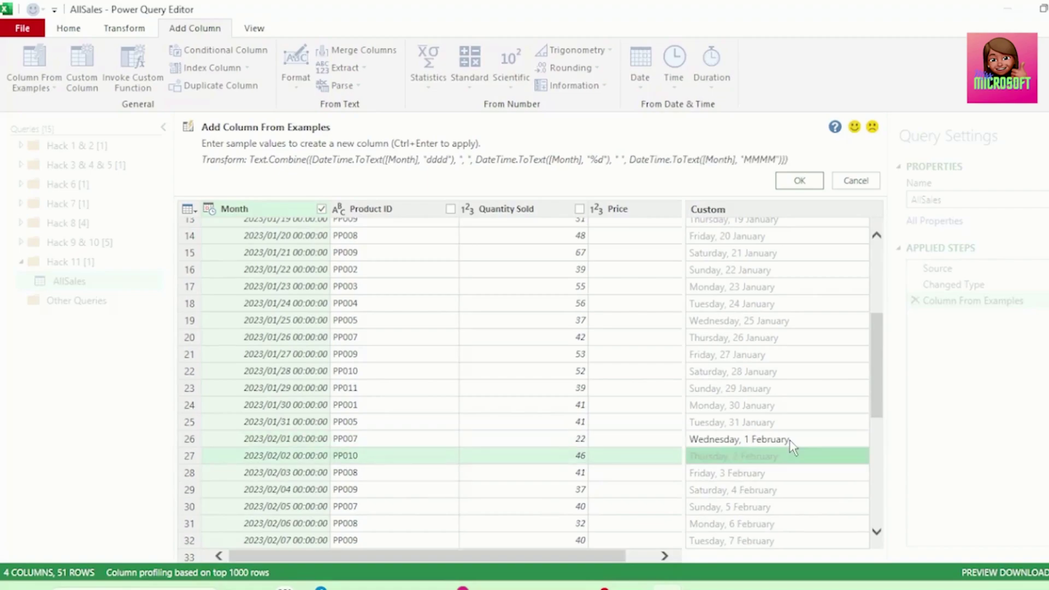
- Check the suggested values in the remaining rows and add the example-based column to AllSales
{"action": "scroll", "coordinate": [768, 469], "scroll_direction": "down", "scroll_amount": 4}
{"action": "scroll", "coordinate": [768, 481], "scroll_direction": "down", "scroll_amount": 2}
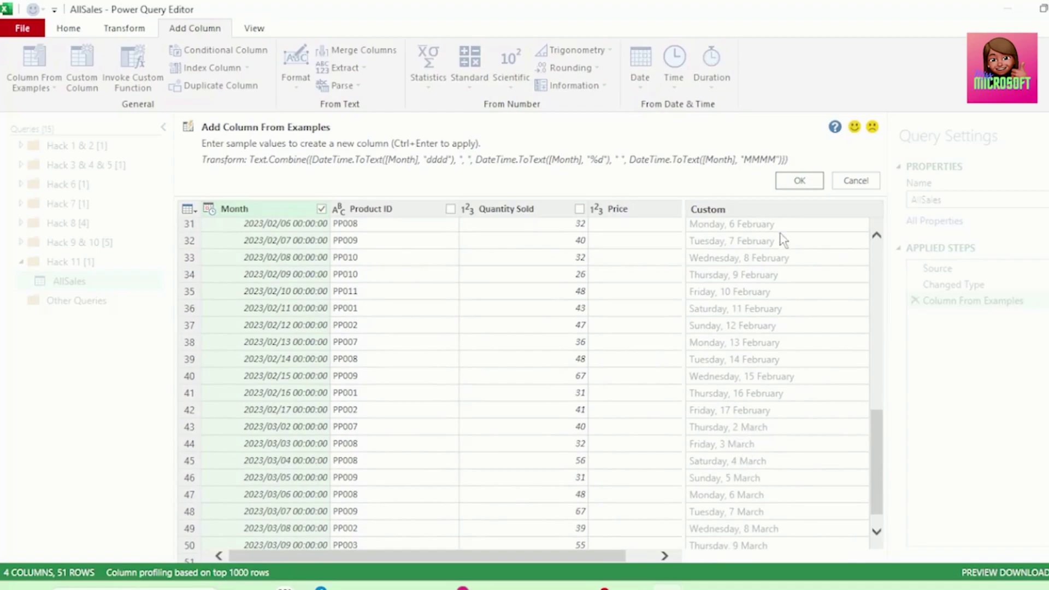
{"action": "left_click", "coordinate": [796, 181]}
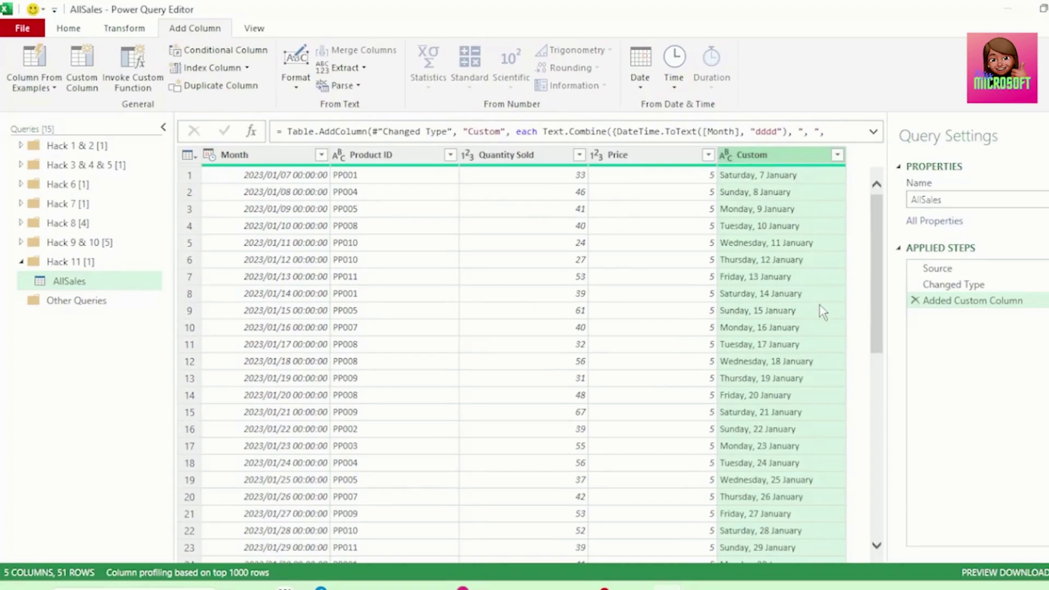
{"action": "scroll", "coordinate": [825, 464], "scroll_direction": "down", "scroll_amount": 6}
{"action": "scroll", "coordinate": [825, 469], "scroll_direction": "up", "scroll_amount": 6}
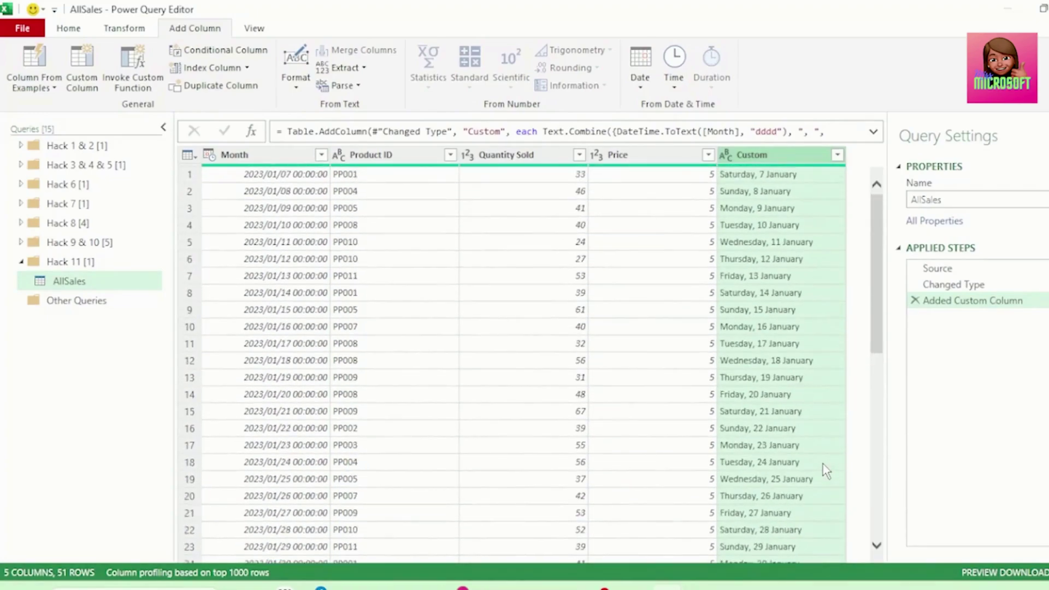
- Open the Added Custom Column step and examine its formula: the Text.Combine and DateTime.ToText functions and the "dddd", "%d" and "MMMM" format codes
{"action": "left_click", "coordinate": [1040, 300]}
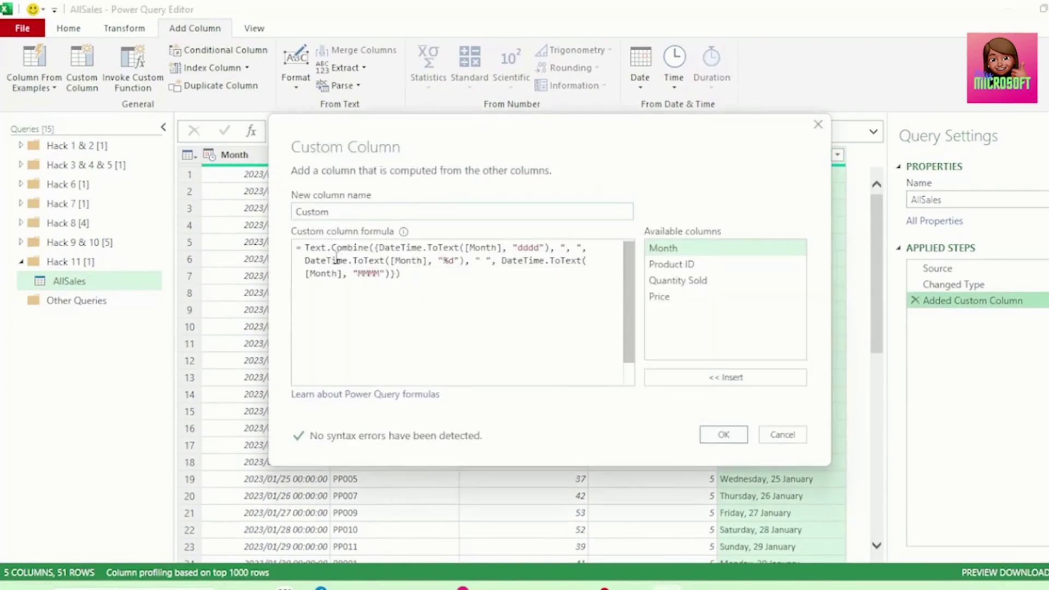
{"action": "left_click_drag", "start_coordinate": [307, 248], "coordinate": [435, 284]}
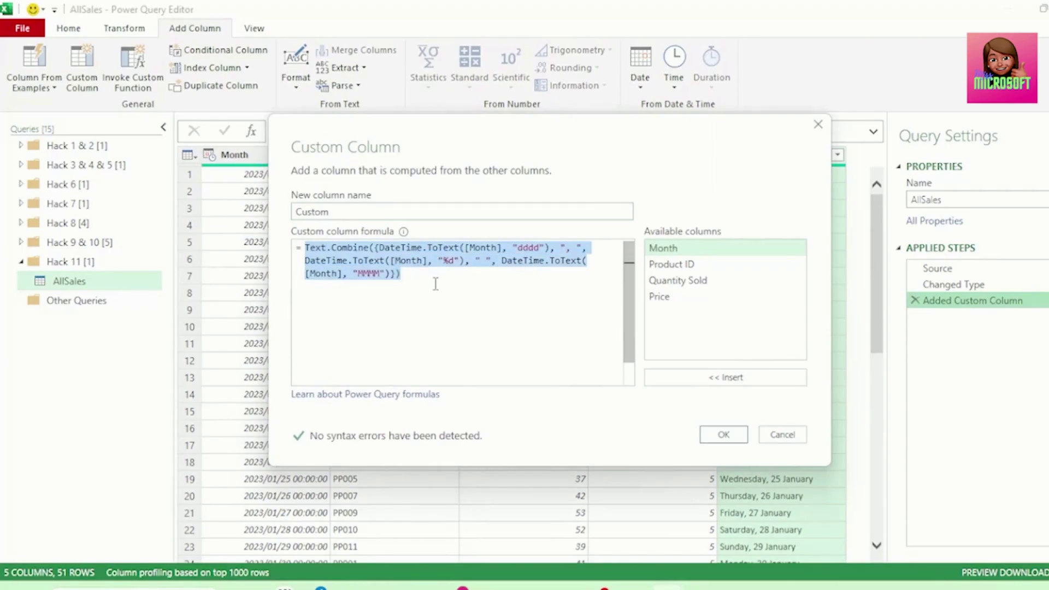
{"action": "left_click", "coordinate": [439, 293]}
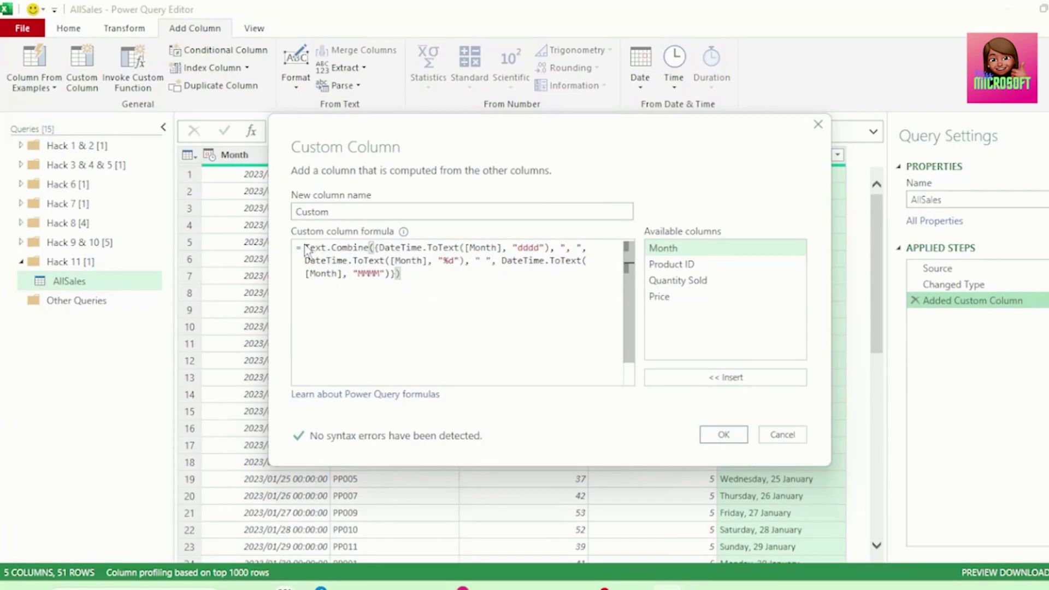
{"action": "left_click_drag", "start_coordinate": [306, 248], "coordinate": [369, 249]}
{"action": "left_click_drag", "start_coordinate": [512, 247], "coordinate": [544, 247]}
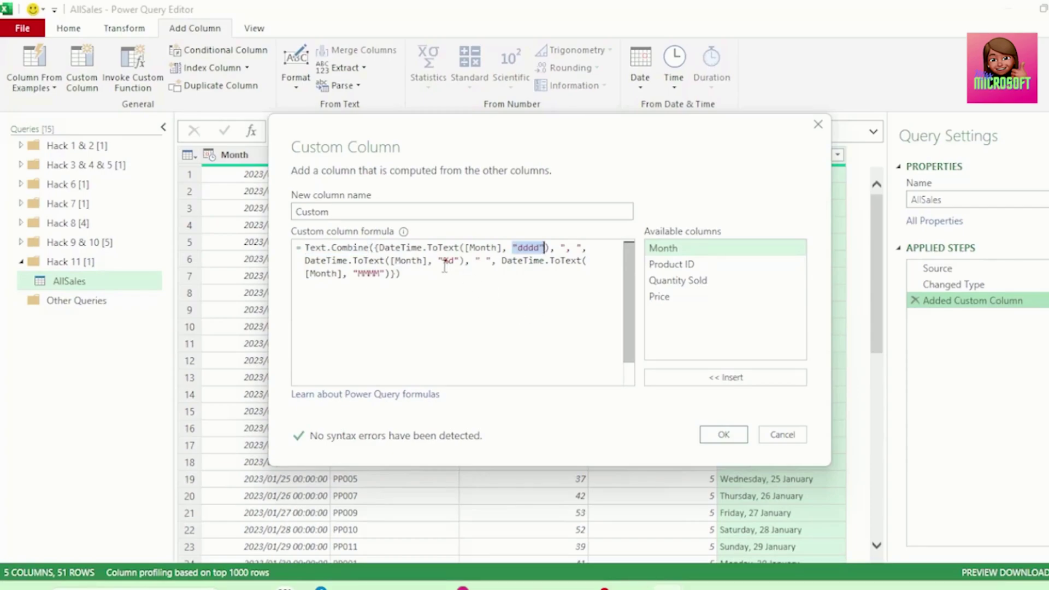
{"action": "left_click_drag", "start_coordinate": [439, 261], "coordinate": [459, 261]}
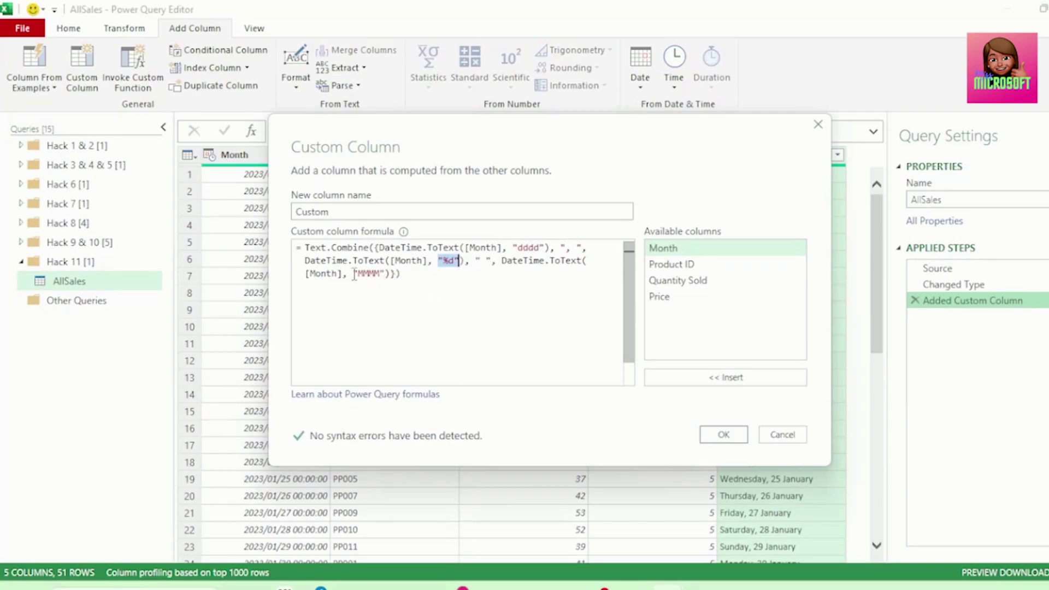
{"action": "left_click_drag", "start_coordinate": [353, 275], "coordinate": [388, 275]}
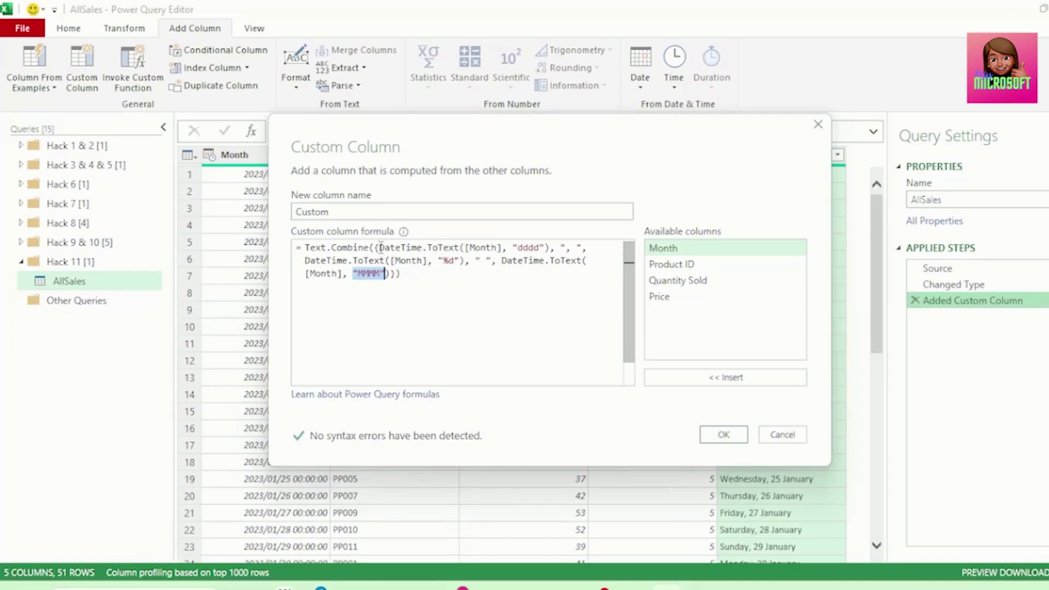
{"action": "left_click_drag", "start_coordinate": [378, 248], "coordinate": [460, 248]}
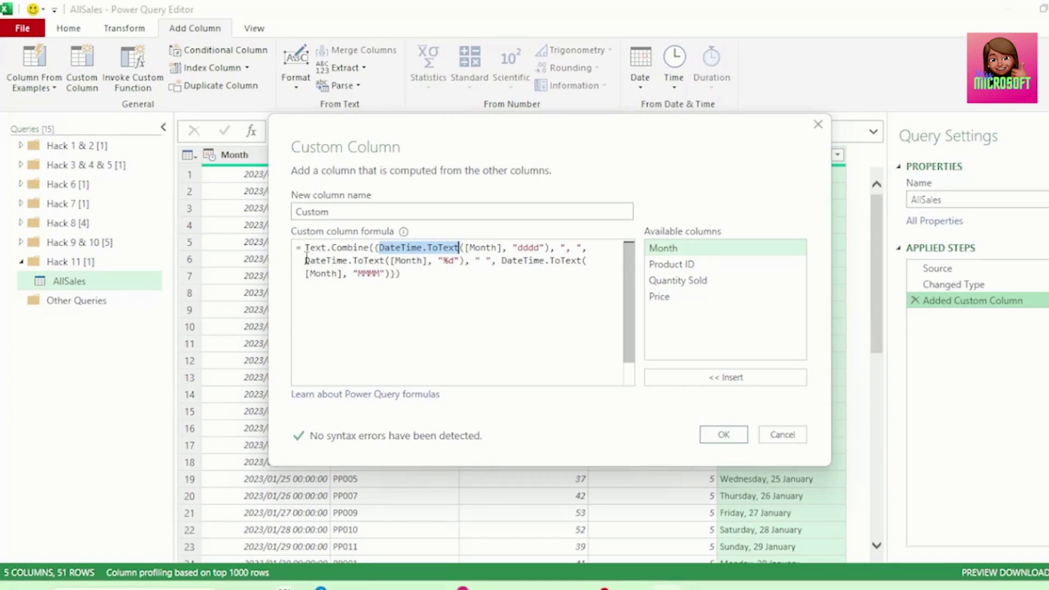
{"action": "left_click", "coordinate": [324, 255]}
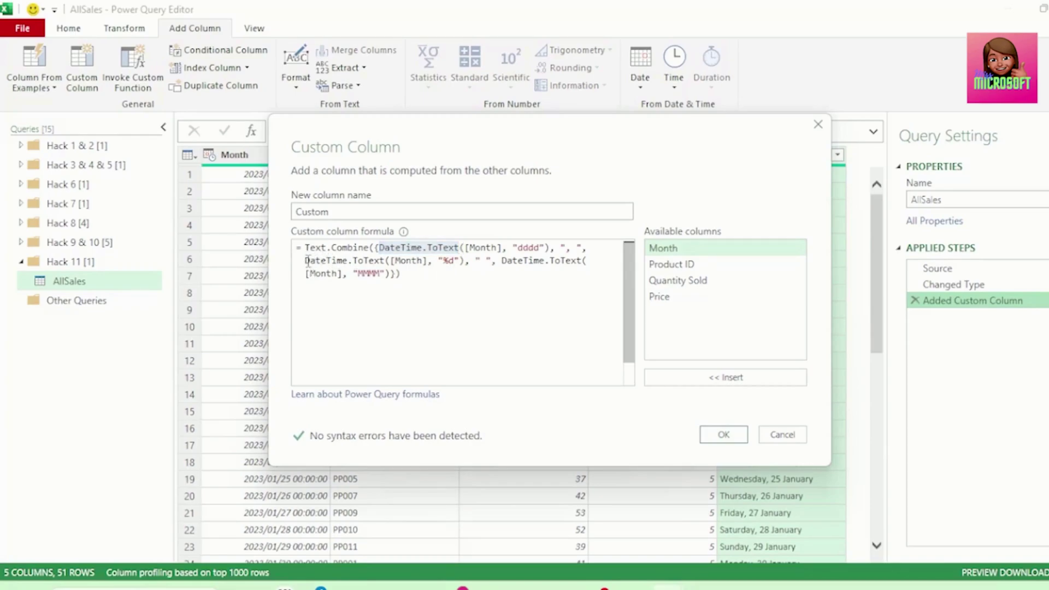
{"action": "left_click_drag", "start_coordinate": [304, 261], "coordinate": [393, 260]}
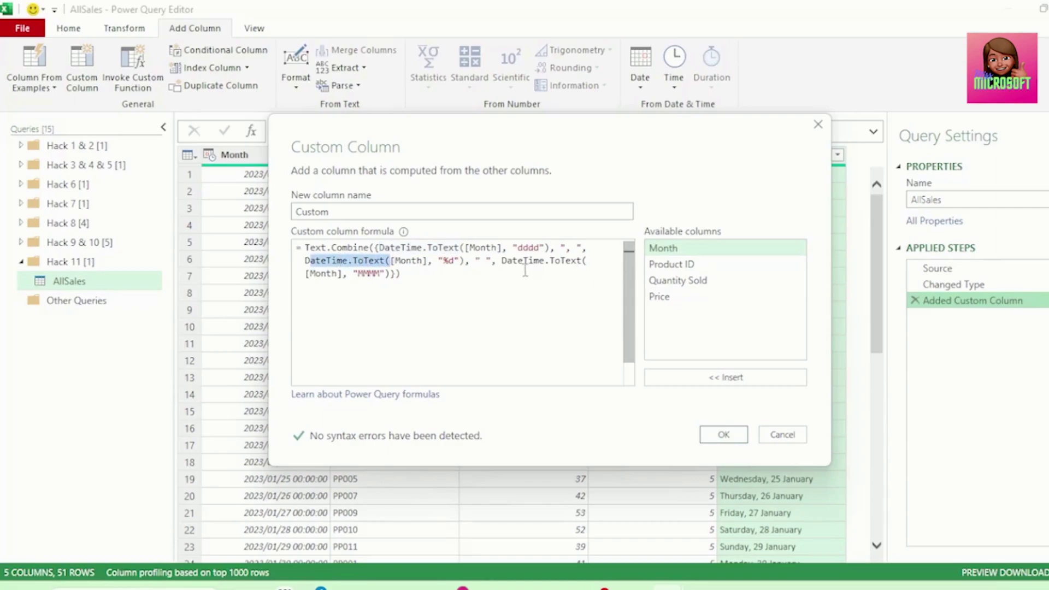
{"action": "left_click_drag", "start_coordinate": [502, 261], "coordinate": [582, 260]}
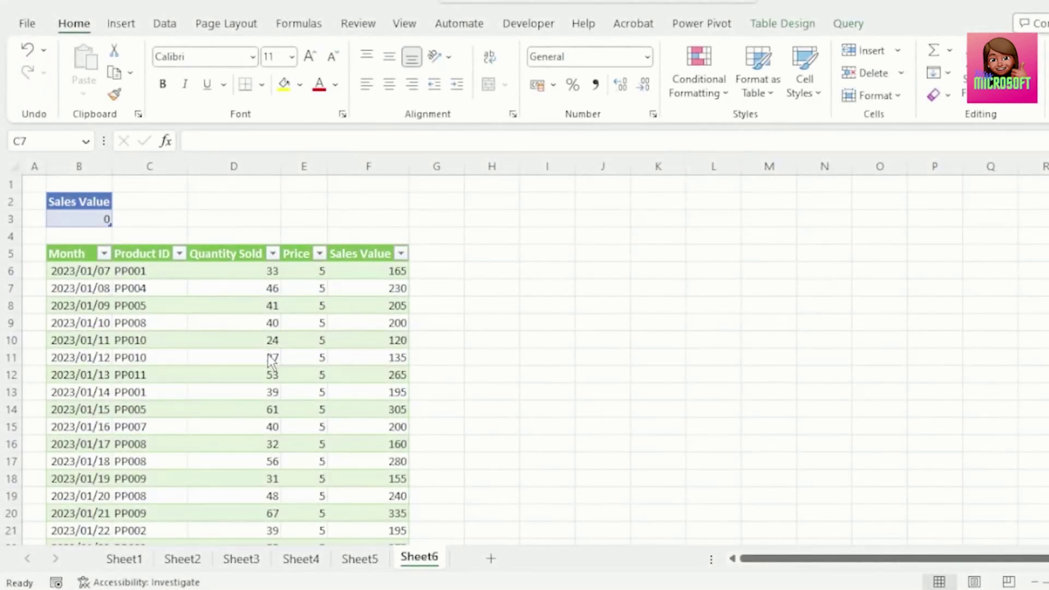
- In the Excel workbook's Sheet6, try a Sales Value of 300 in cell B3 and refresh the sales table below it
{"action": "key", "text": "F2"}
{"action": "left_click", "coordinate": [85, 220]}
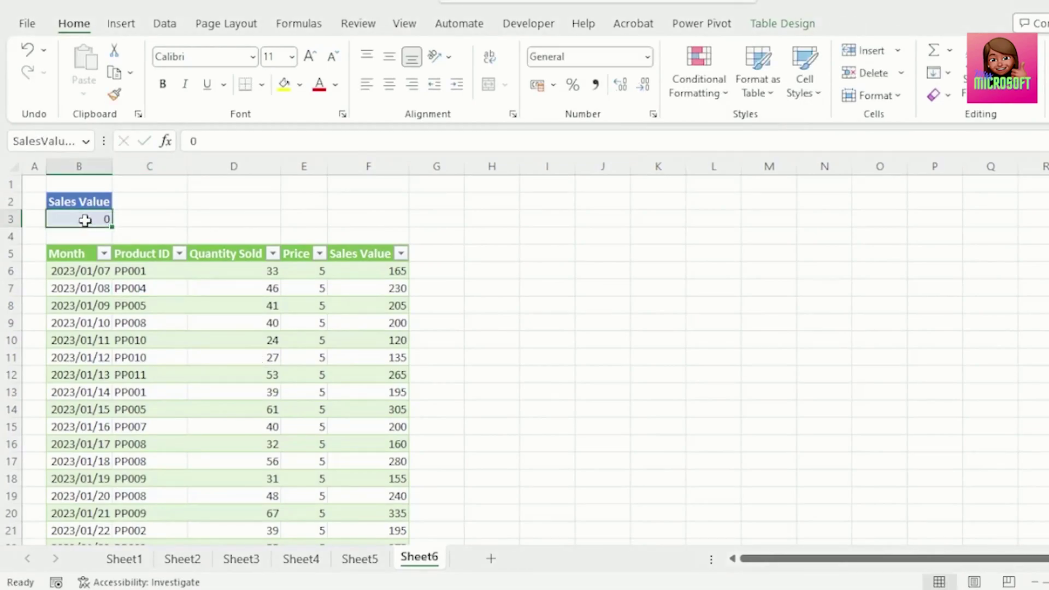
{"action": "type", "text": "300"}
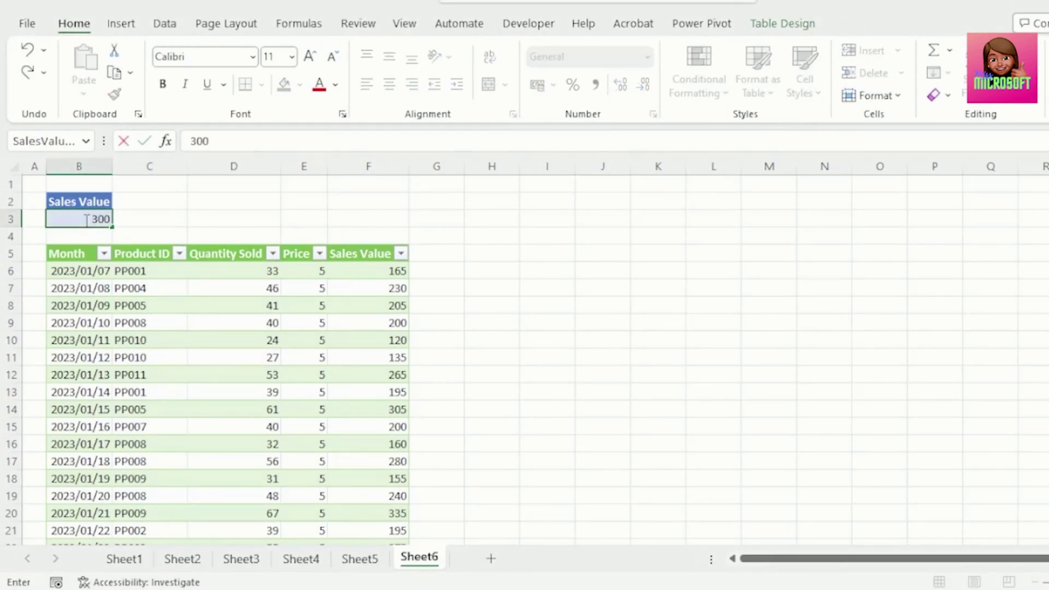
{"action": "right_click", "coordinate": [202, 312]}
{"action": "left_click", "coordinate": [253, 170]}
{"action": "left_click_drag", "start_coordinate": [381, 255], "coordinate": [381, 336]}
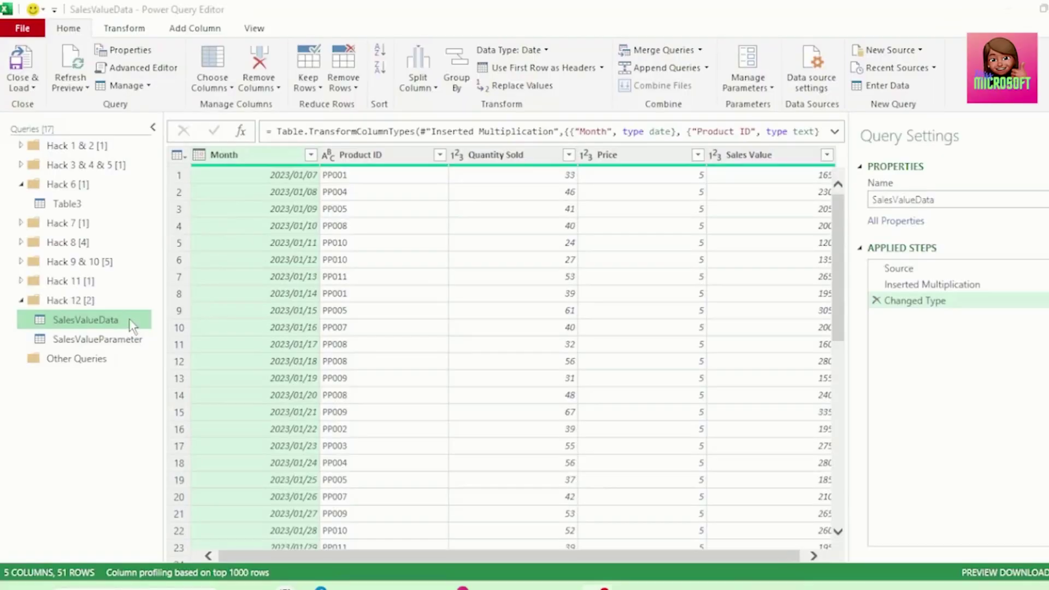
- Remove the Changed Type step from the SalesValueParameter query and drill down into its Sales Value cell
{"action": "left_click", "coordinate": [118, 341]}
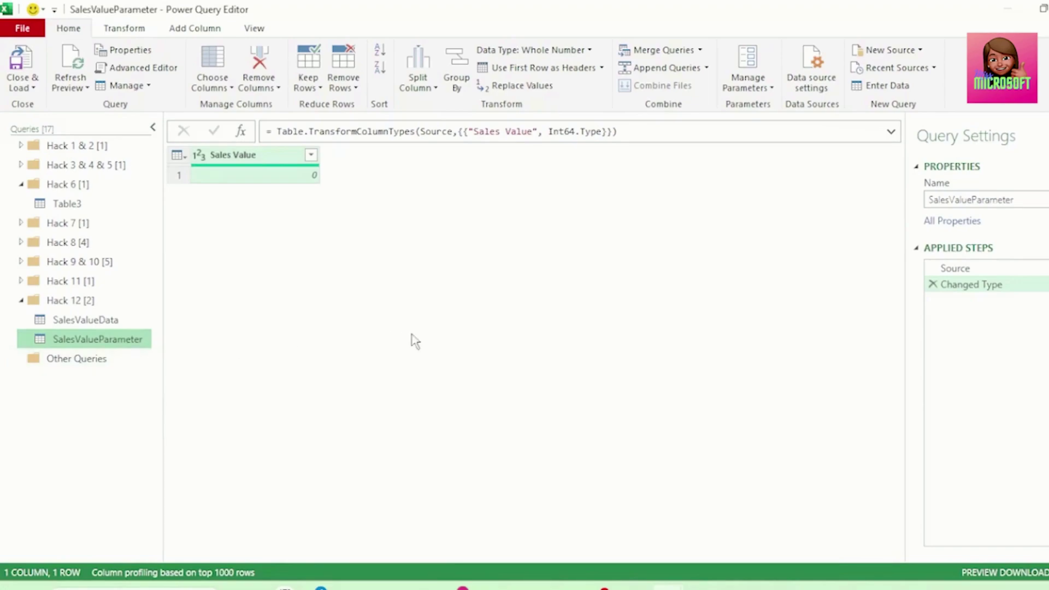
{"action": "left_click", "coordinate": [933, 285]}
{"action": "right_click", "coordinate": [256, 182]}
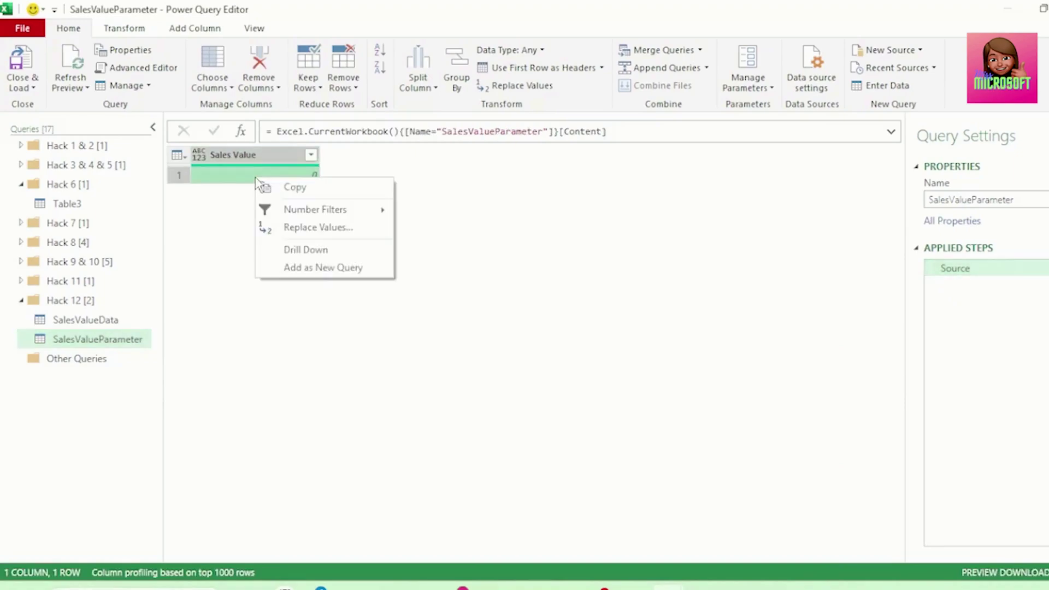
{"action": "left_click", "coordinate": [296, 253]}
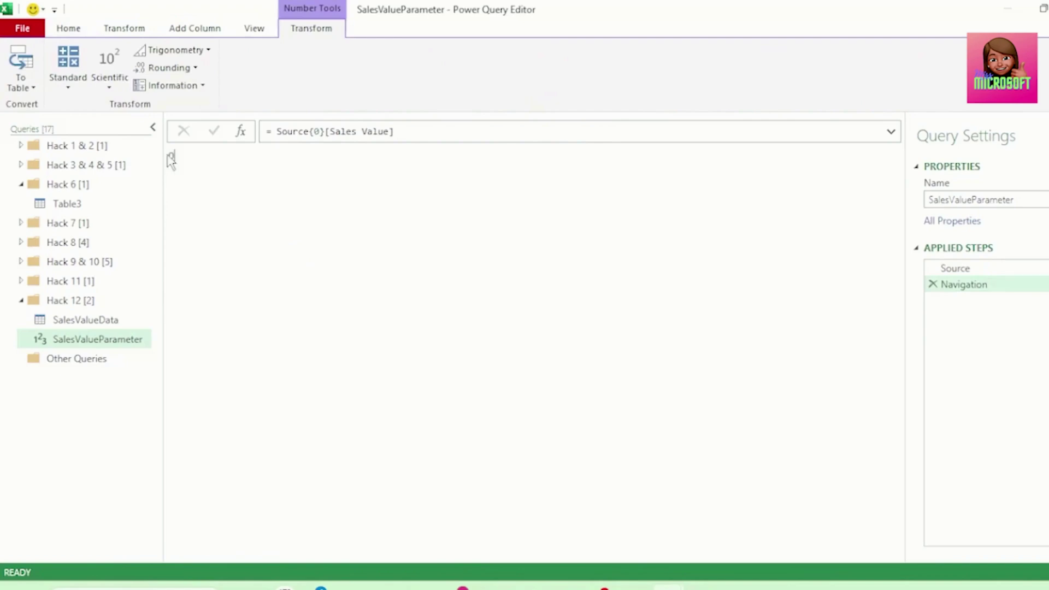
{"action": "double_click", "coordinate": [171, 157]}
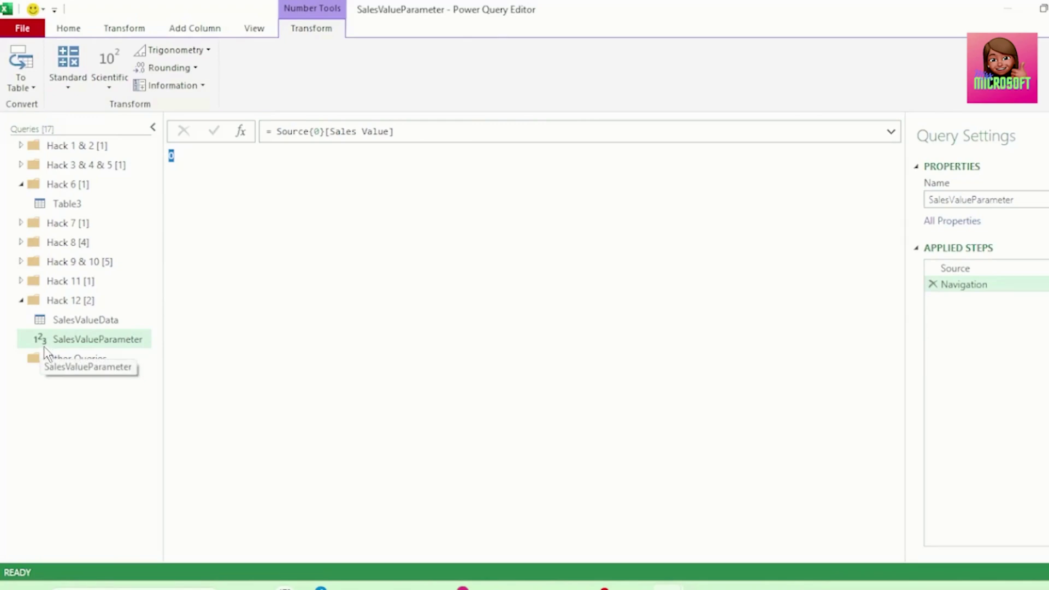
- In the SalesValueData query, filter the Sales Value column to rows greater than or equal to 230
{"action": "left_click", "coordinate": [105, 321]}
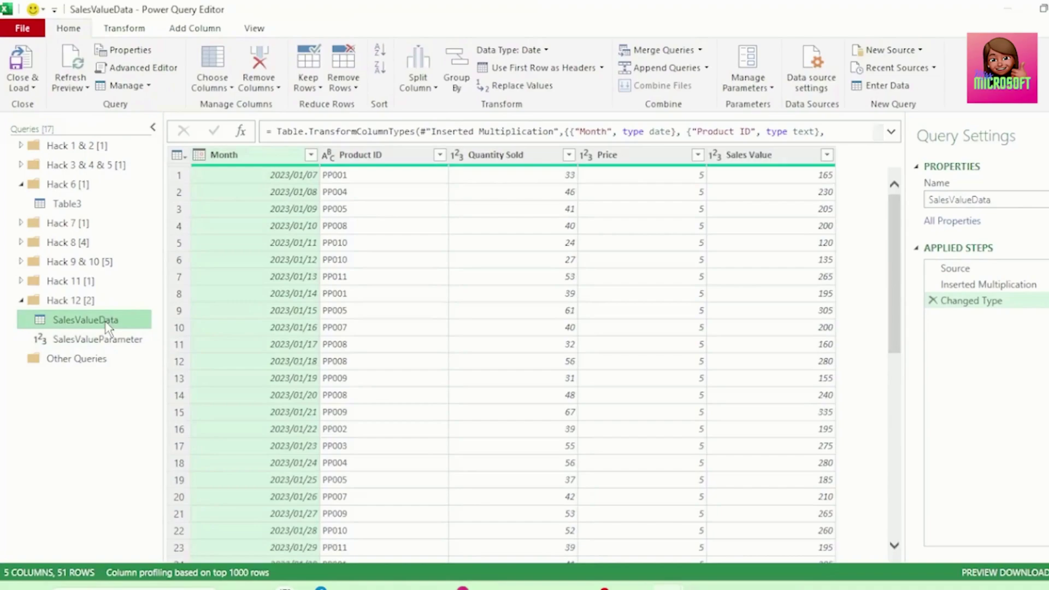
{"action": "left_click", "coordinate": [752, 195]}
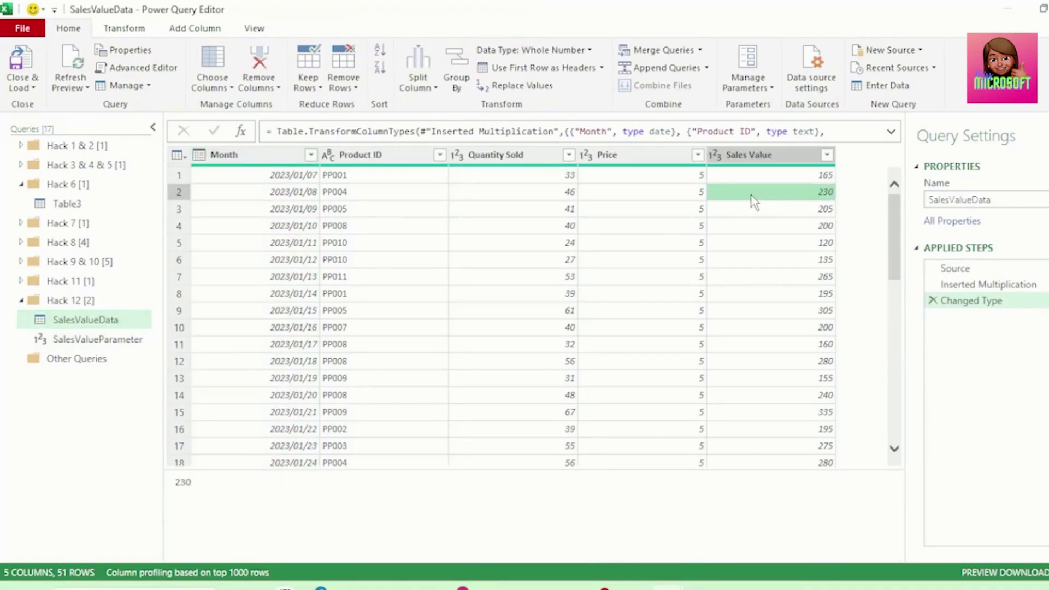
{"action": "right_click", "coordinate": [754, 201]}
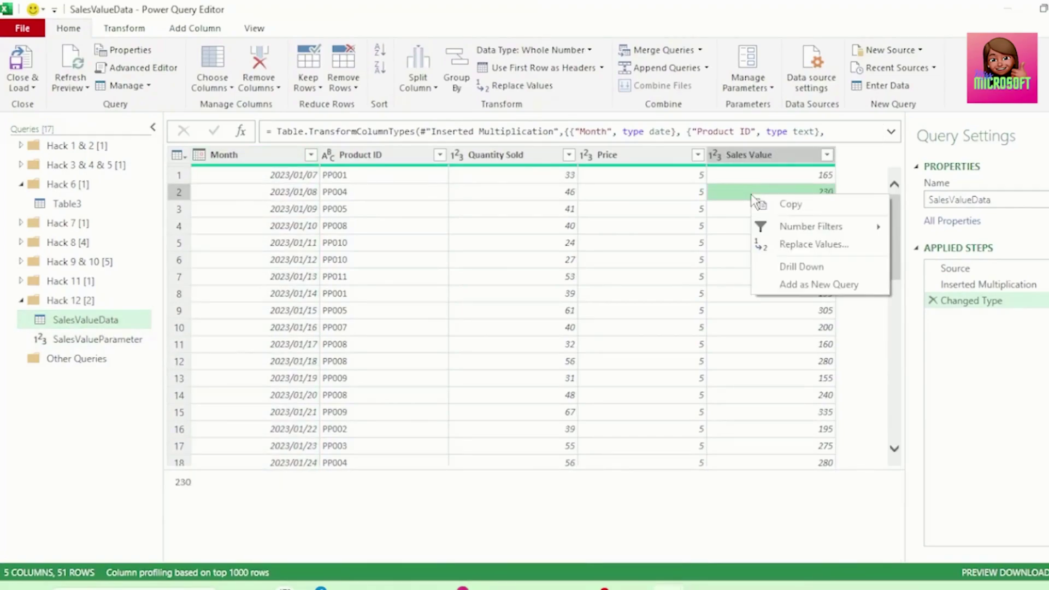
{"action": "mouse_move", "coordinate": [791, 231]}
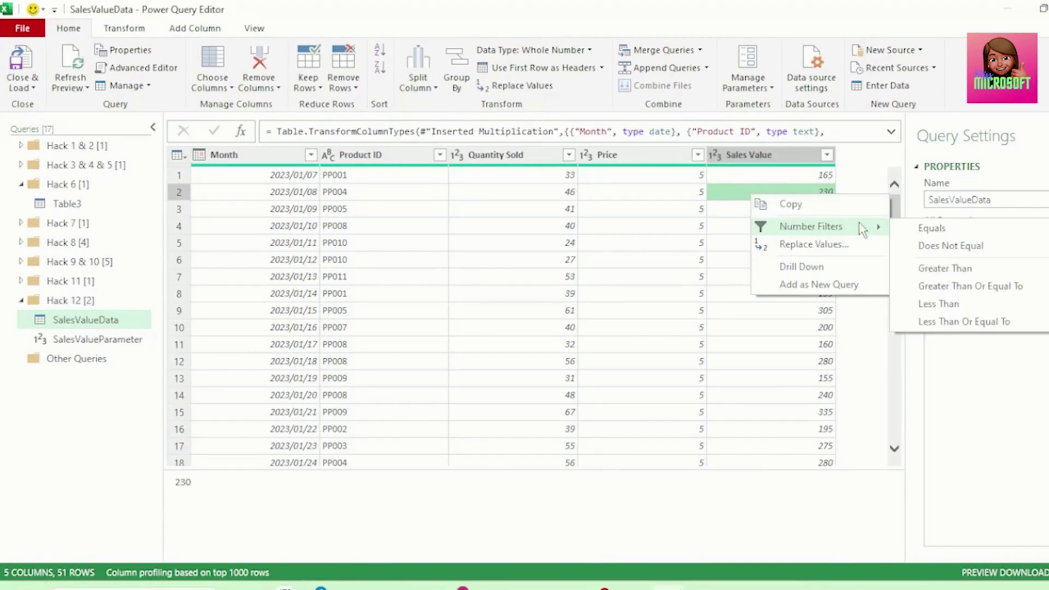
{"action": "left_click", "coordinate": [953, 291]}
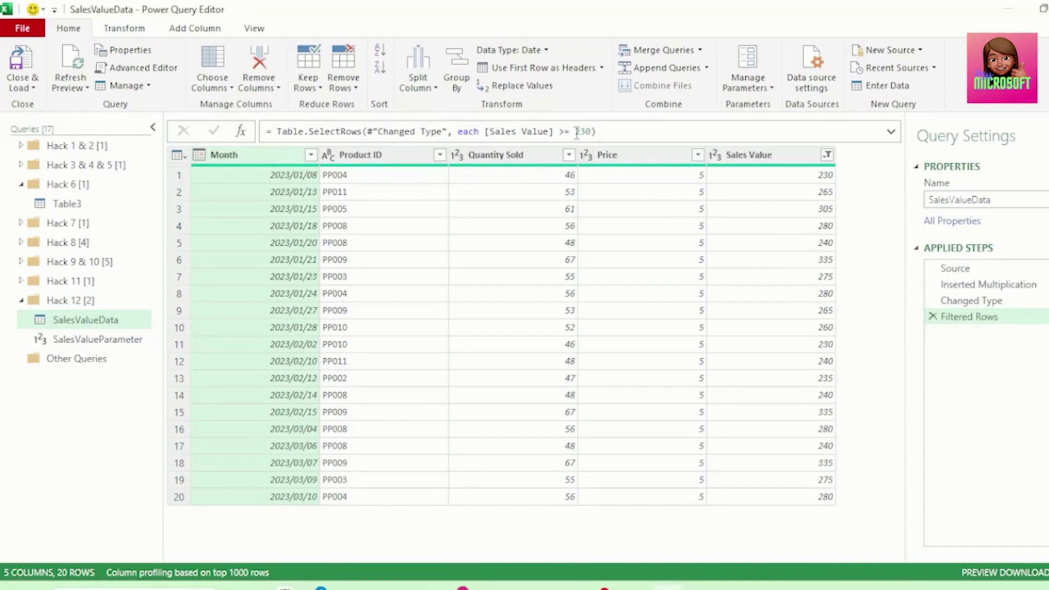
- Replace the 230 in the Filtered Rows formula with SalesValueParameter and load the query back to the workbook
{"action": "left_click_drag", "start_coordinate": [577, 134], "coordinate": [592, 133]}
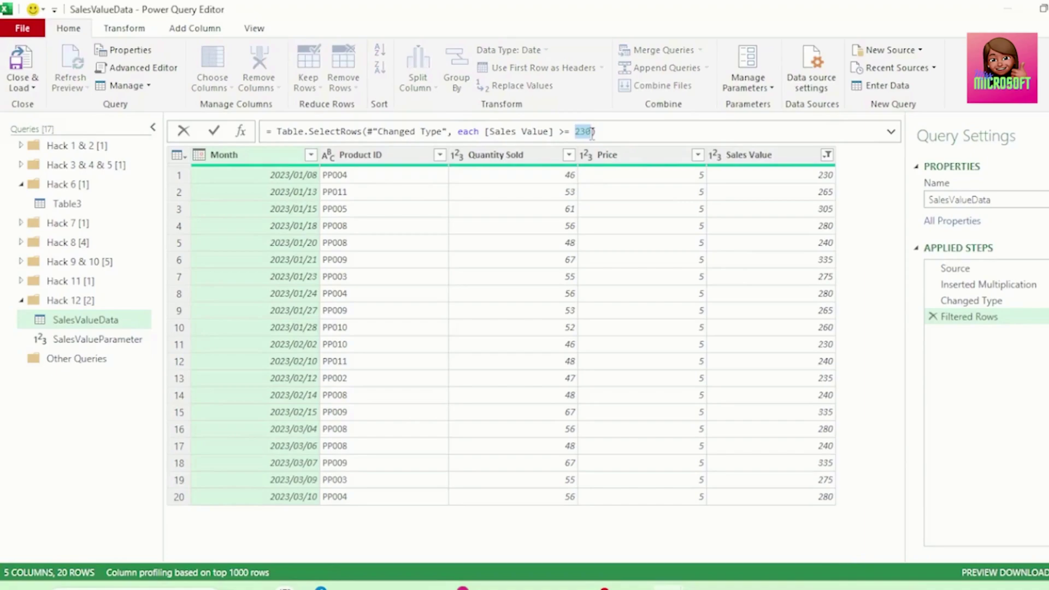
{"action": "type", "text": "Sale"}
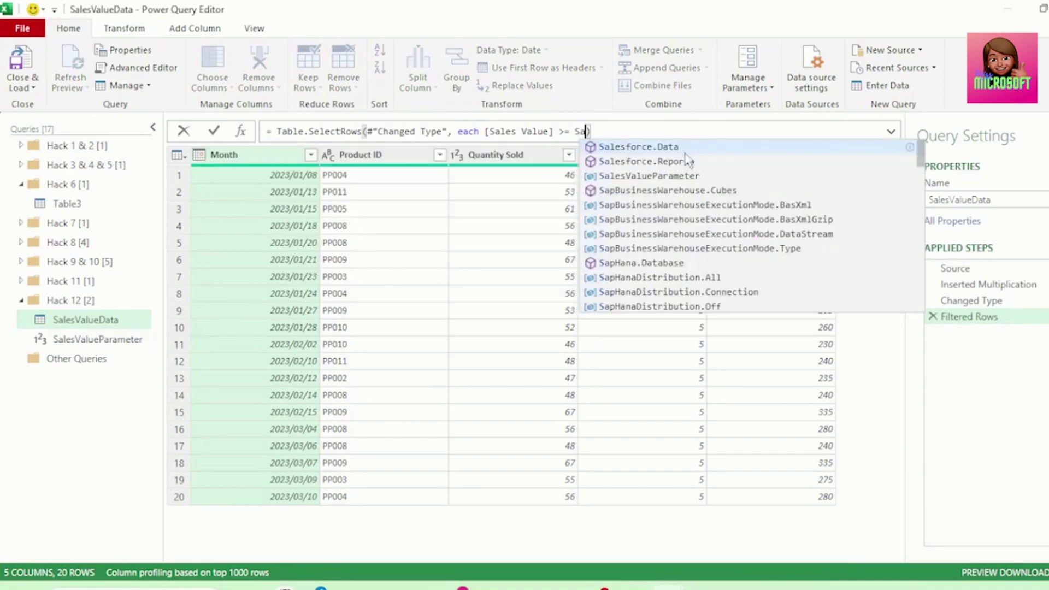
{"action": "type", "text": "s"}
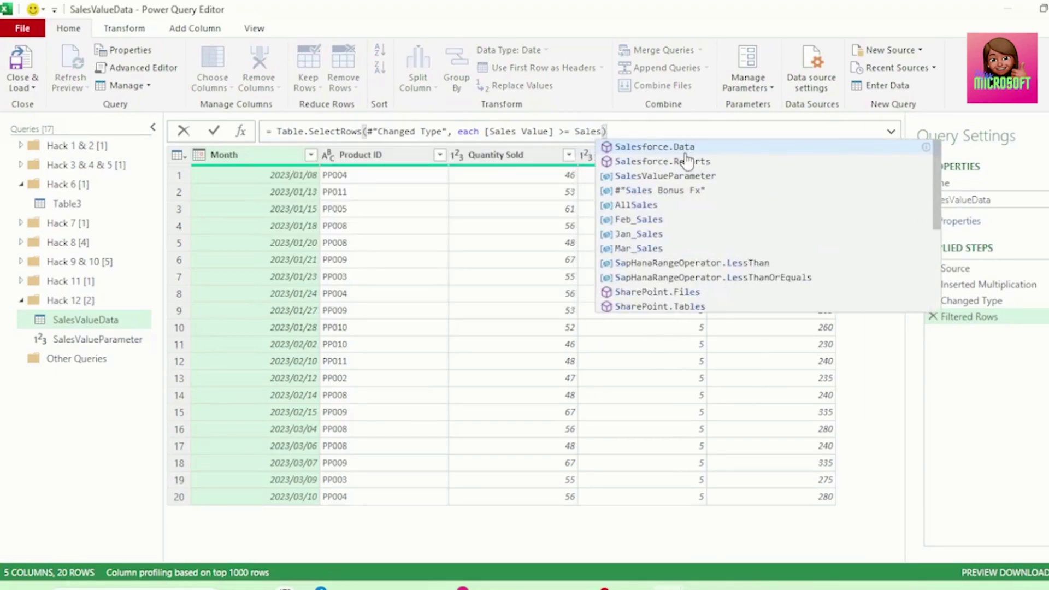
{"action": "left_click", "coordinate": [657, 180]}
{"action": "key", "text": "Return"}
{"action": "left_click", "coordinate": [22, 87]}
{"action": "left_click", "coordinate": [43, 107]}
- Set the Sales Value in cell B3 to 200, refresh the sales table below it and check its rows
{"action": "key", "text": "Up"}
{"action": "key", "text": "Up"}
{"action": "type", "text": "200"}
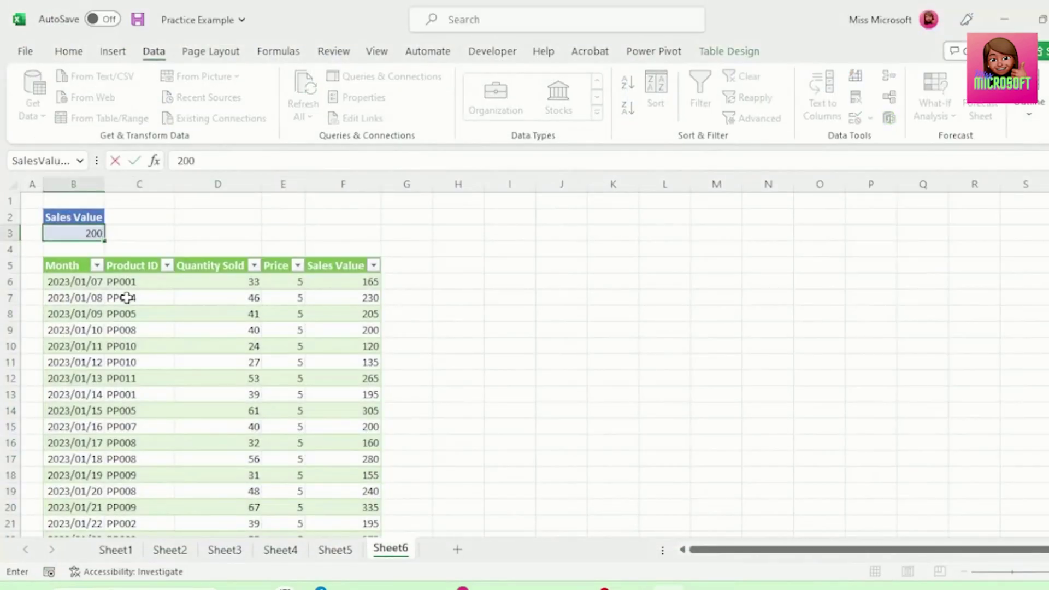
{"action": "left_click", "coordinate": [140, 361]}
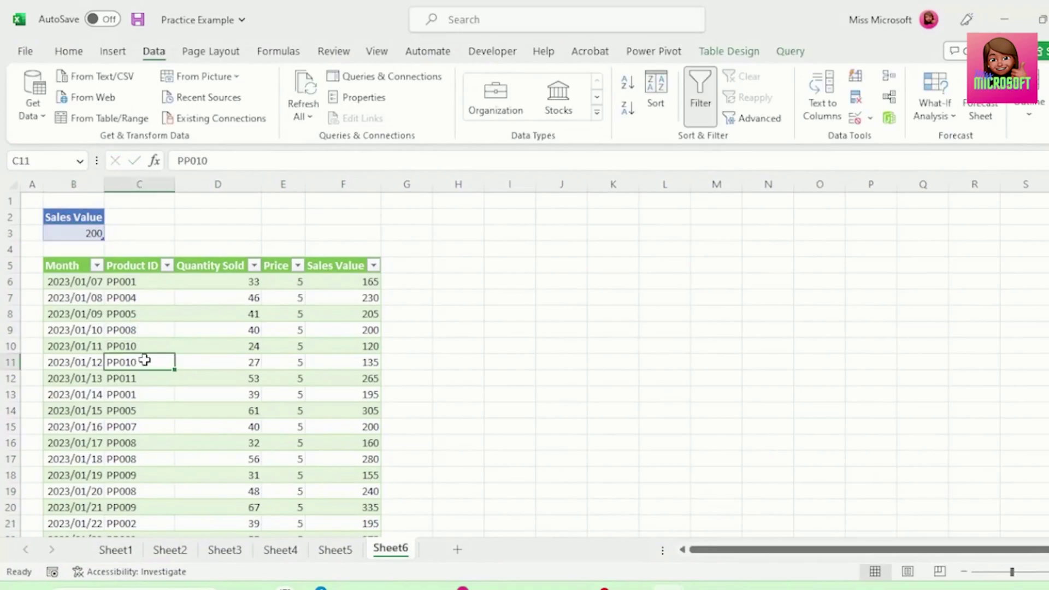
{"action": "right_click", "coordinate": [141, 361]}
{"action": "left_click", "coordinate": [192, 187]}
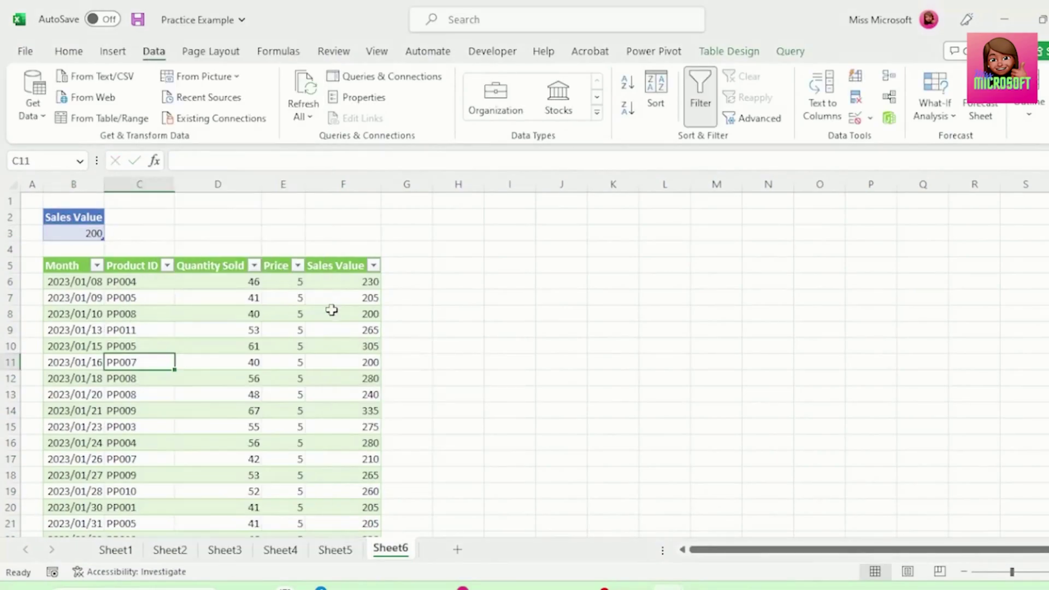
{"action": "scroll", "coordinate": [338, 331], "scroll_direction": "down", "scroll_amount": 2}
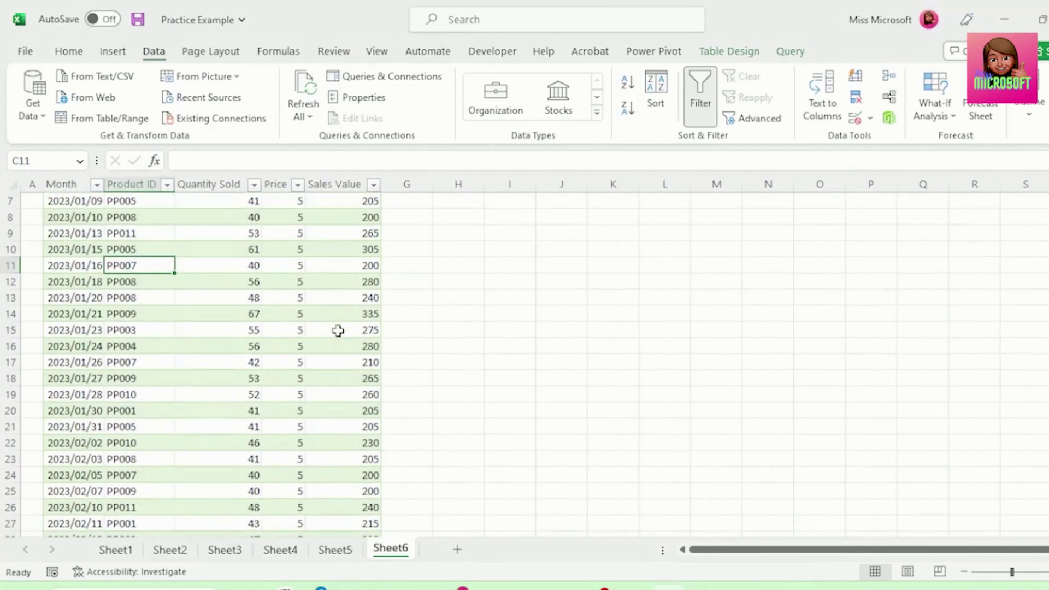
{"action": "scroll", "coordinate": [338, 330], "scroll_direction": "down", "scroll_amount": 7}
{"action": "scroll", "coordinate": [337, 331], "scroll_direction": "up", "scroll_amount": 8}
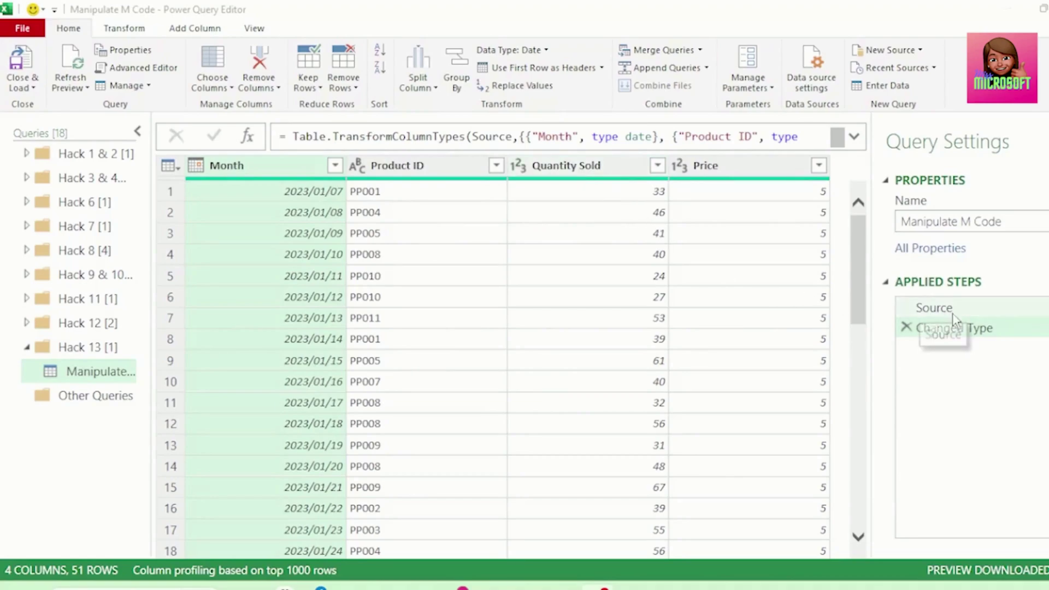
- In the Manipulate M Code query, review the existing applied steps and calculate the average of the Quantity Sold column
{"action": "left_click", "coordinate": [982, 314]}
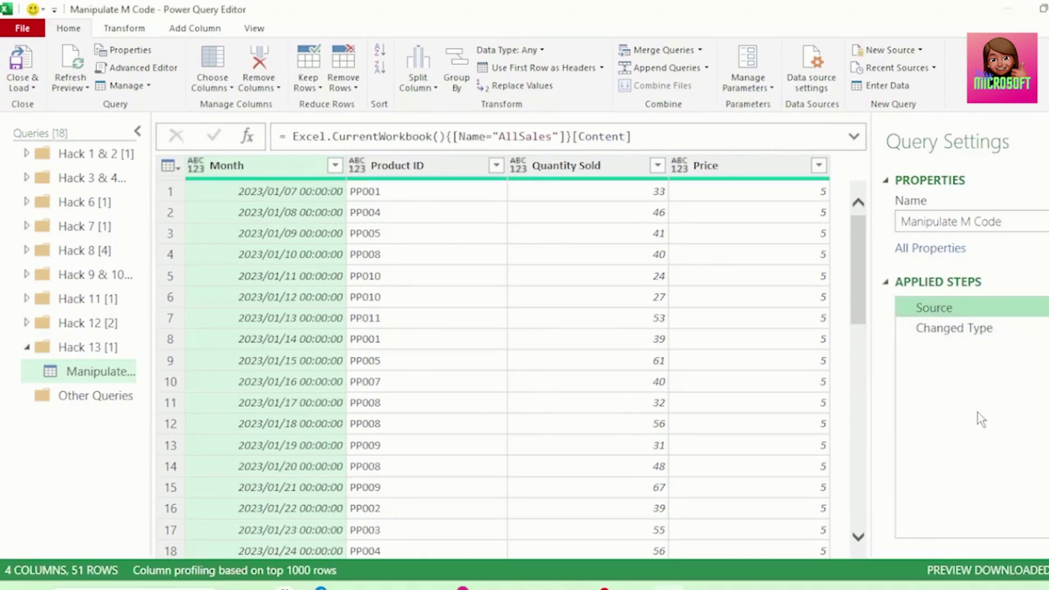
{"action": "key", "text": "Down"}
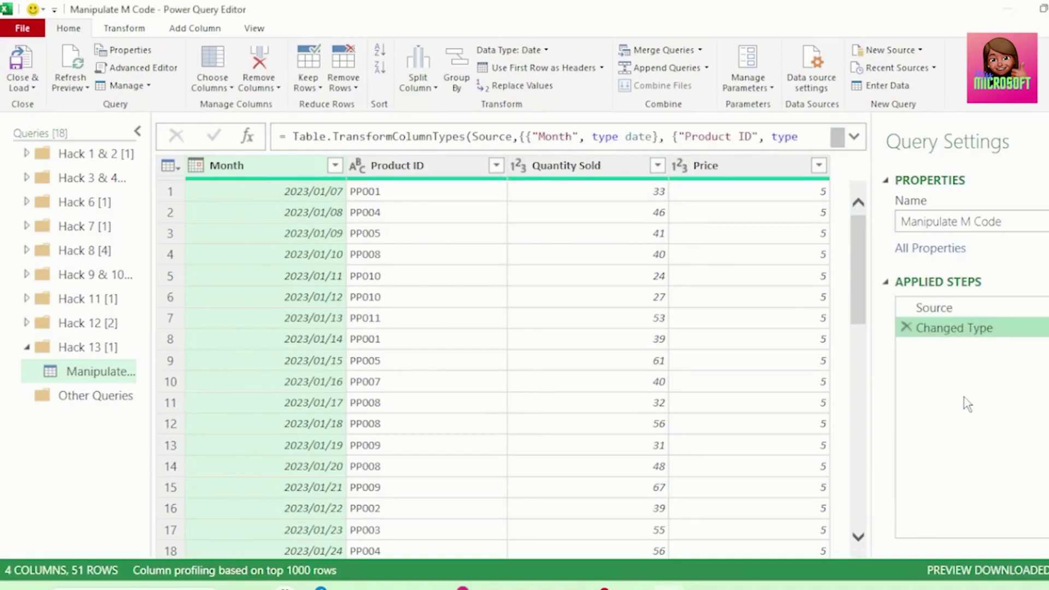
{"action": "left_click", "coordinate": [595, 173]}
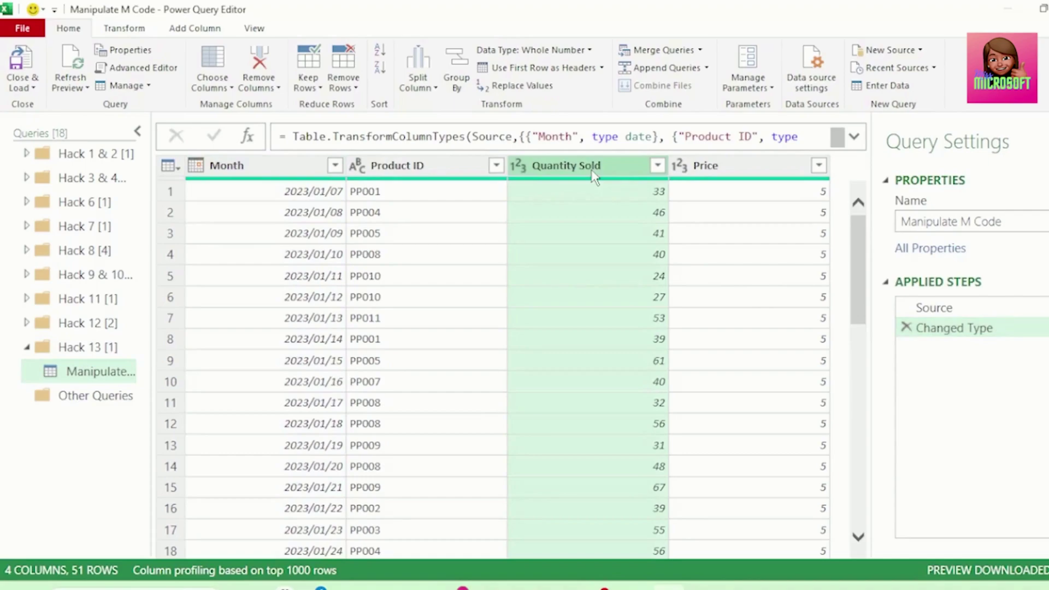
{"action": "left_click", "coordinate": [134, 32]}
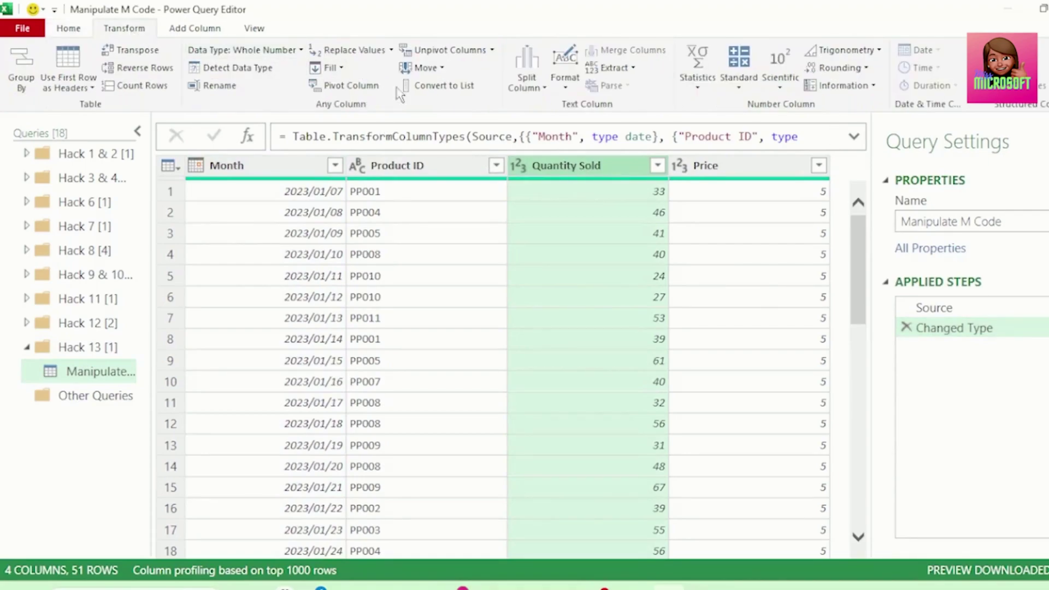
{"action": "left_click", "coordinate": [702, 90]}
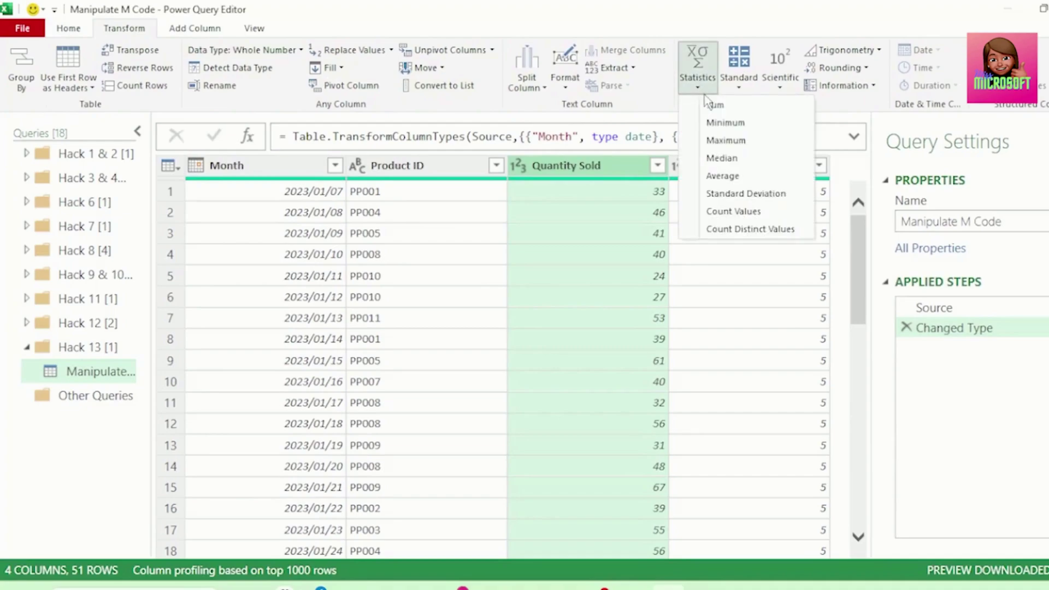
{"action": "left_click", "coordinate": [720, 181]}
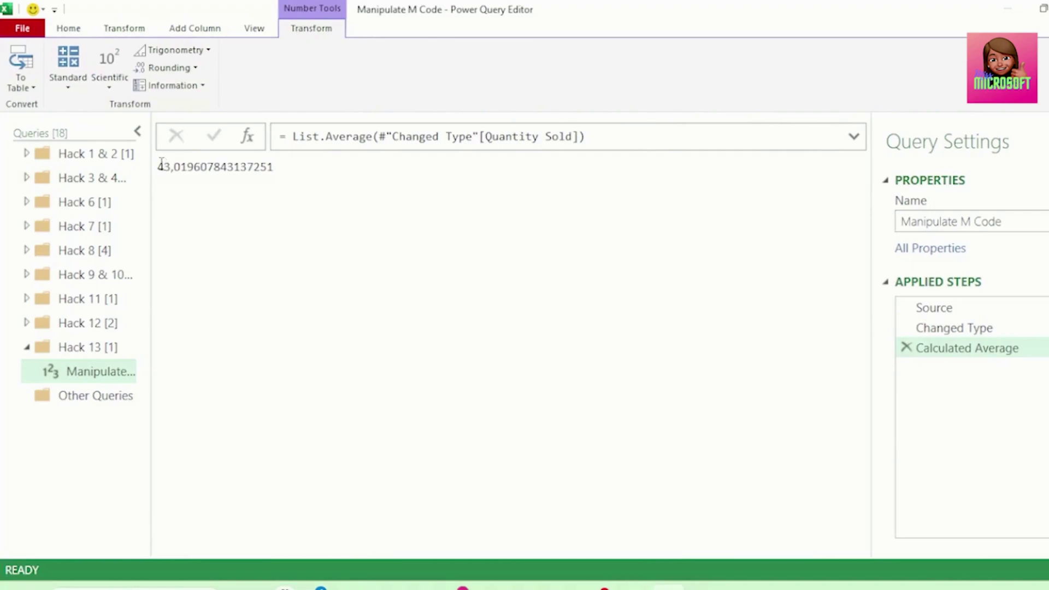
{"action": "double_click", "coordinate": [245, 167]}
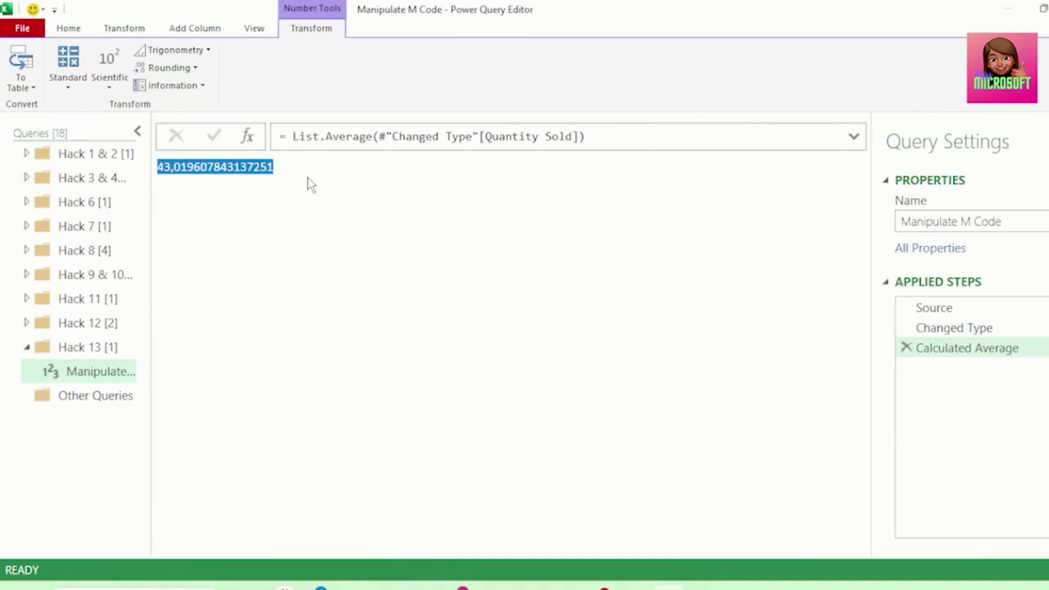
- In the query's Advanced Editor, move the #"Changed Type" line below the #"Calculated Average" line
{"action": "left_click", "coordinate": [254, 32]}
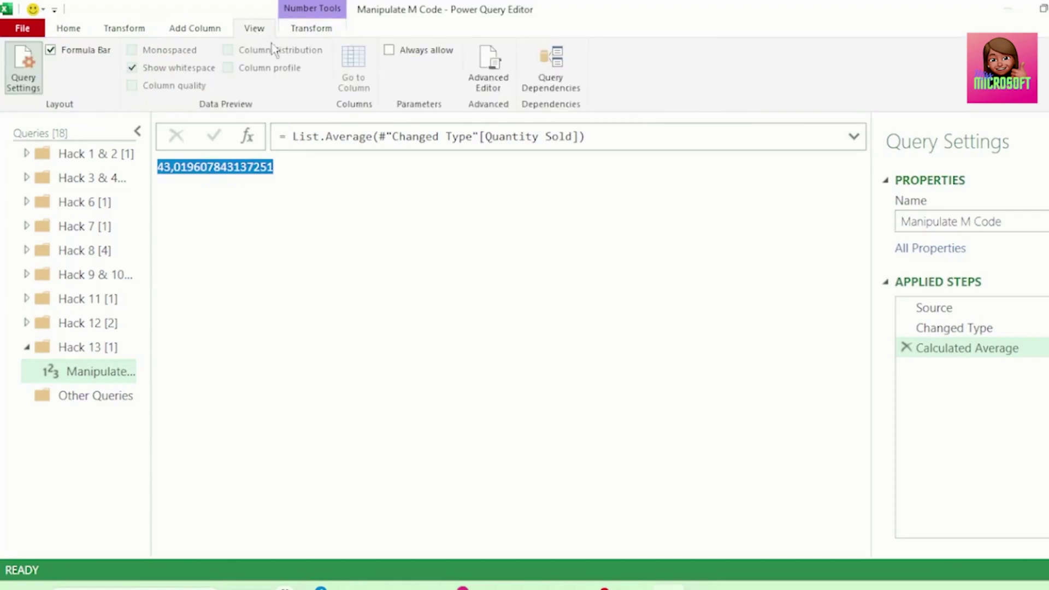
{"action": "left_click", "coordinate": [500, 94]}
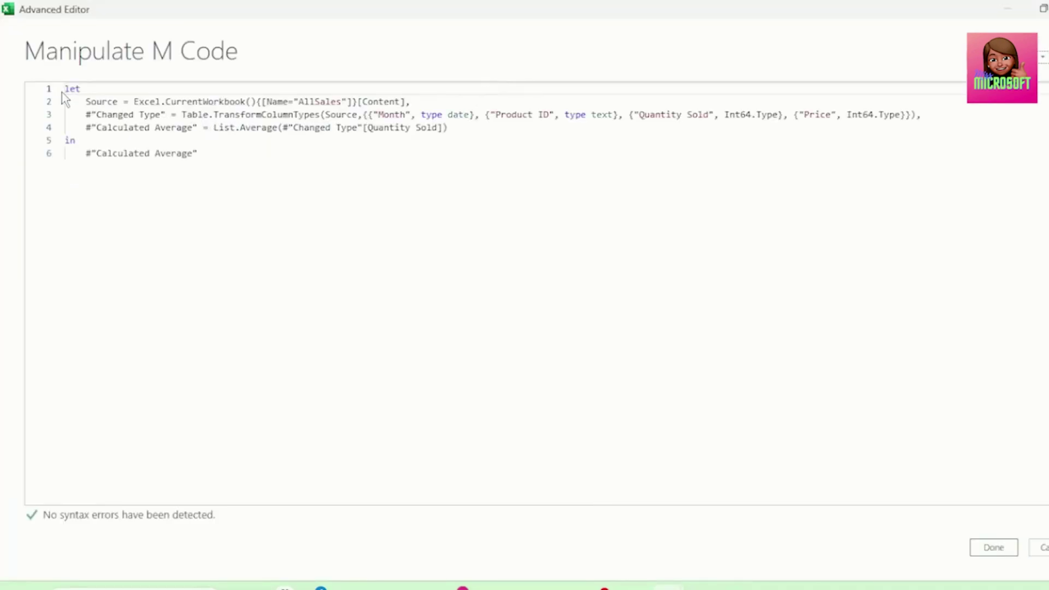
{"action": "left_click_drag", "start_coordinate": [64, 88], "coordinate": [217, 180]}
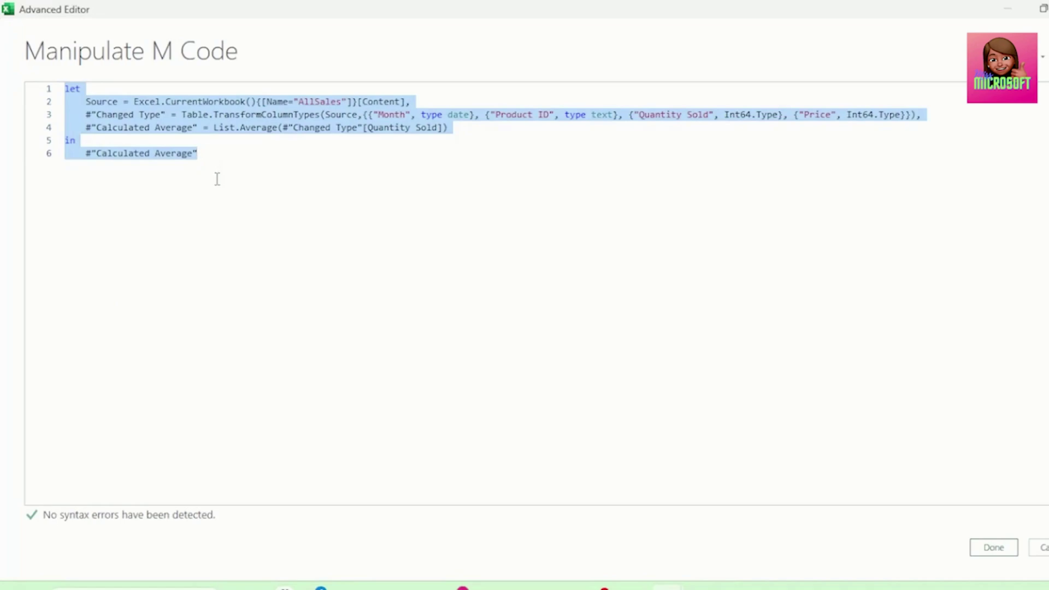
{"action": "left_click_drag", "start_coordinate": [97, 115], "coordinate": [293, 116]}
{"action": "left_click_drag", "start_coordinate": [88, 116], "coordinate": [944, 115]}
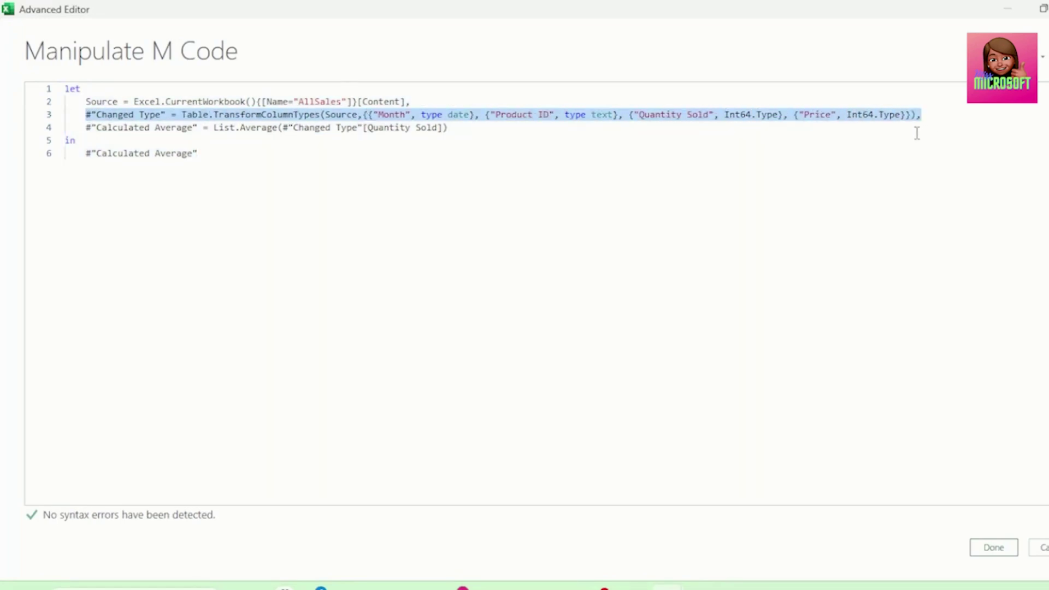
{"action": "key", "text": "Delete"}
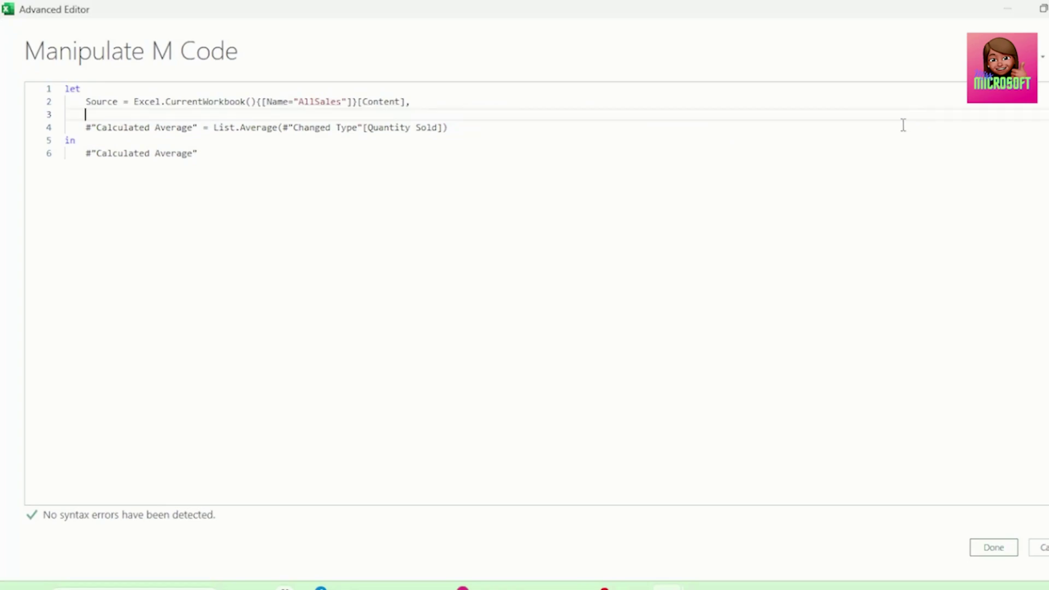
{"action": "left_click", "coordinate": [451, 130]}
{"action": "key", "text": "Return"}
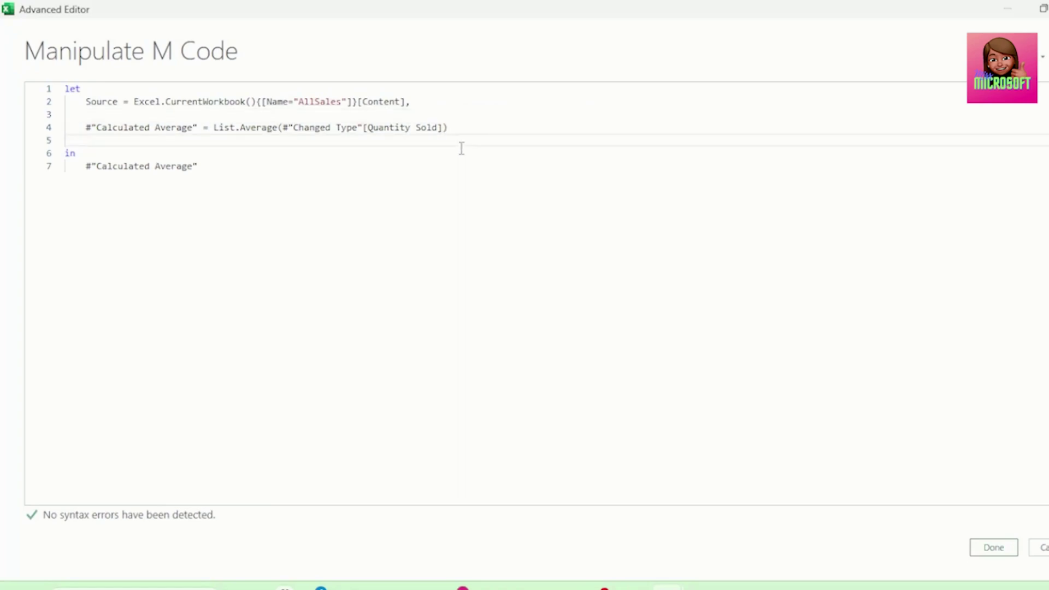
{"action": "type", "text": "#\"Changed Type\" = Table.TransformColumnTypes(Source,{{\"Month\", type date}, {\"Product ID\", type text}, {\"Quantity Sold\", Int64.Type}, {\"Price\", Int64.Type}}),"}
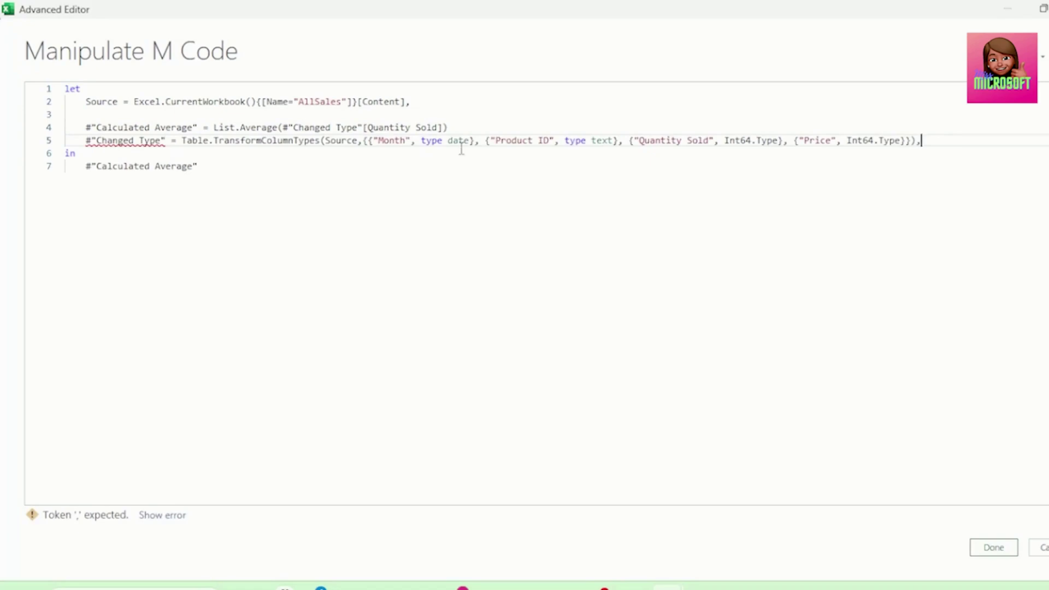
- Move the trailing comma from the #"Changed Type" line to the #"Calculated Average" line and remove the empty line after Source
{"action": "key", "text": "BackSpace"}
{"action": "left_click", "coordinate": [450, 128]}
{"action": "type", "text": ","}
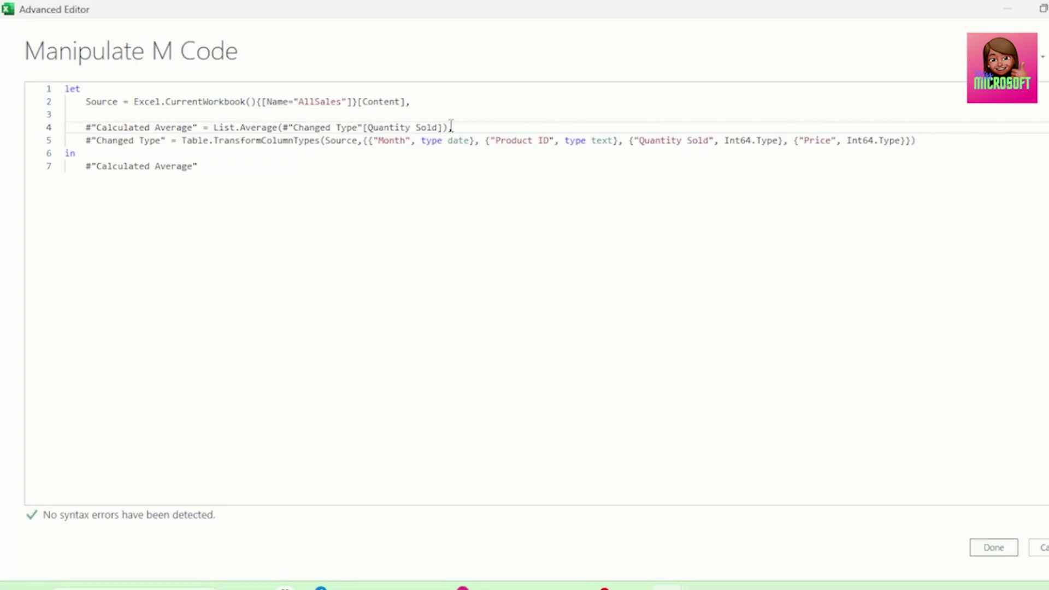
{"action": "left_click", "coordinate": [922, 141]}
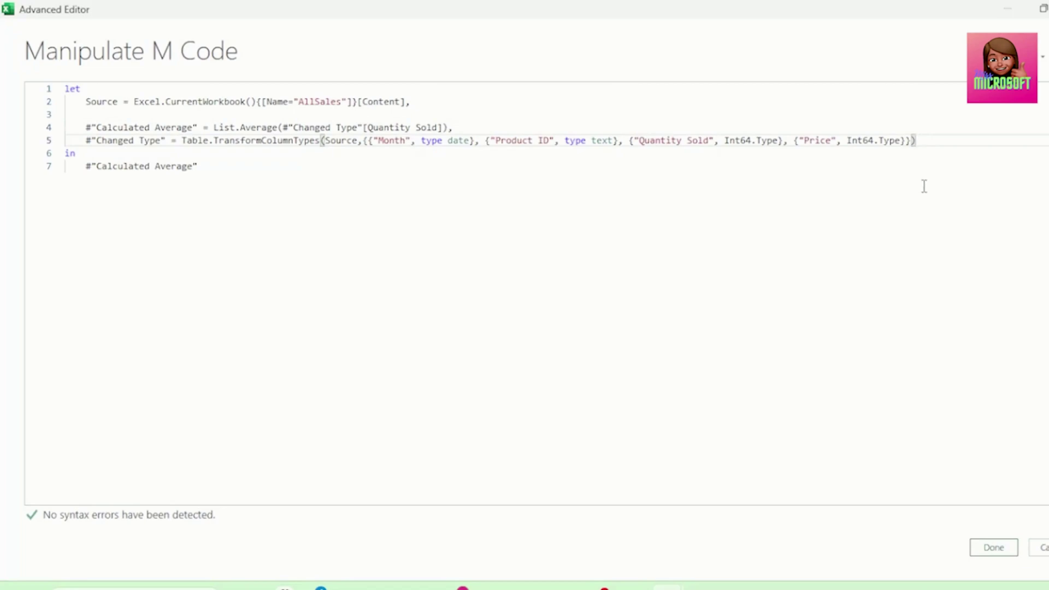
{"action": "left_click", "coordinate": [86, 129]}
{"action": "key", "text": "BackSpace"}
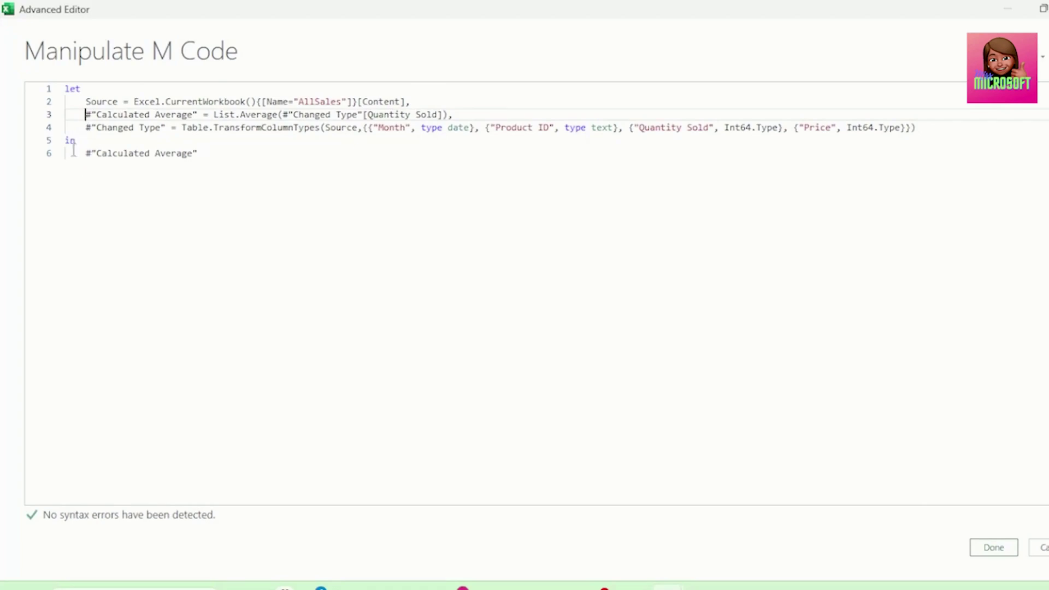
- Make the in clause return #"Changed Type" instead of #"Calculated Average" and apply the edited M code
{"action": "left_click_drag", "start_coordinate": [66, 140], "coordinate": [223, 171]}
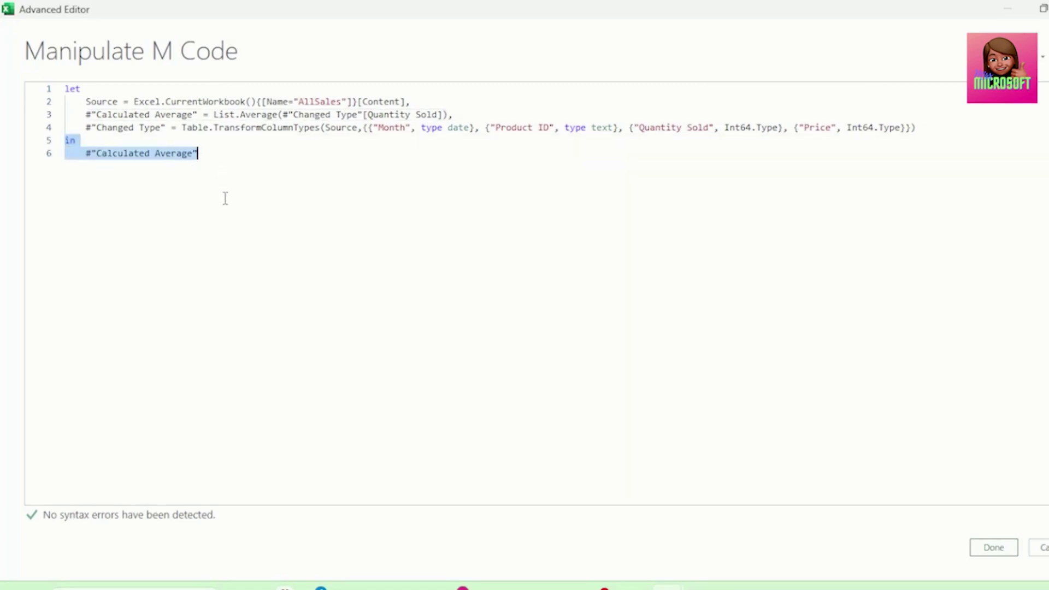
{"action": "left_click_drag", "start_coordinate": [81, 153], "coordinate": [206, 159]}
{"action": "type", "text": "#\"Changed Type\""}
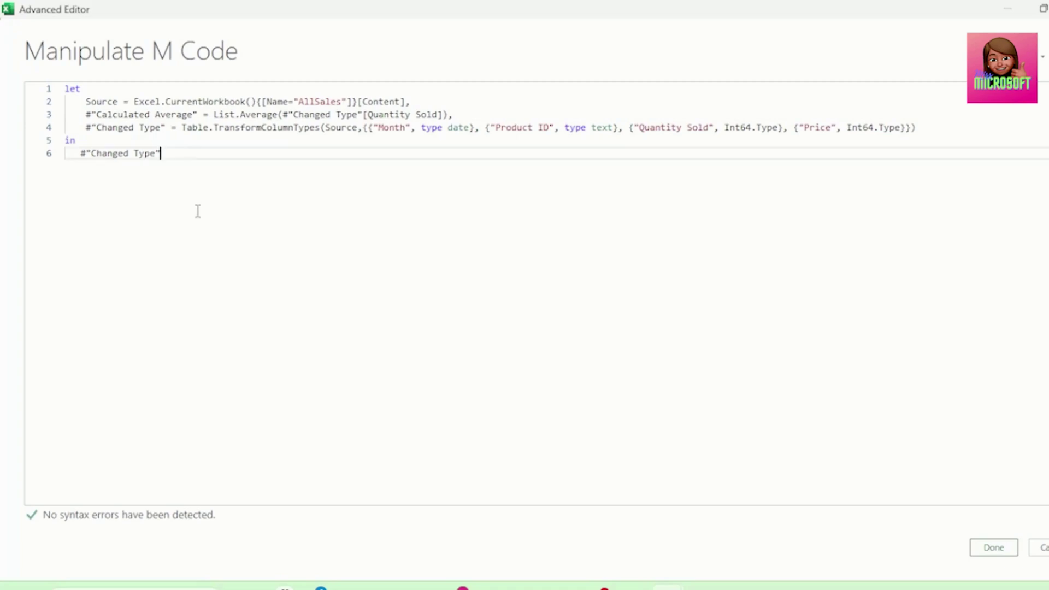
{"action": "left_click", "coordinate": [996, 550]}
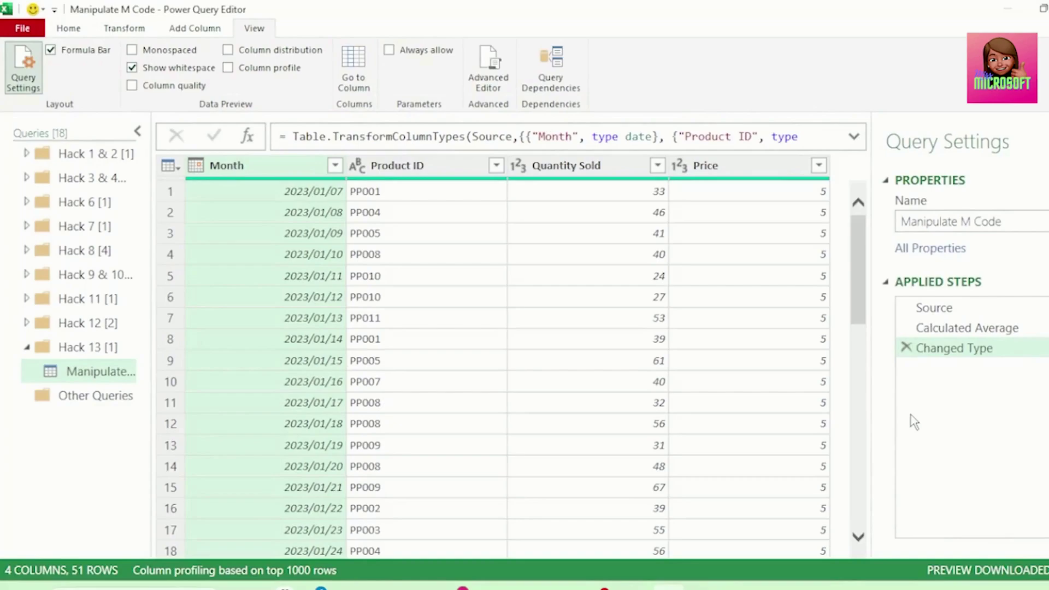
- Start a custom column whose formula tests if [Quantity Sold] > #"Calculated Average"
{"action": "left_click", "coordinate": [195, 28]}
{"action": "left_click", "coordinate": [87, 69]}
{"action": "type", "text": "if"}
{"action": "double_click", "coordinate": [689, 280]}
{"action": "type", "text": "> #"}
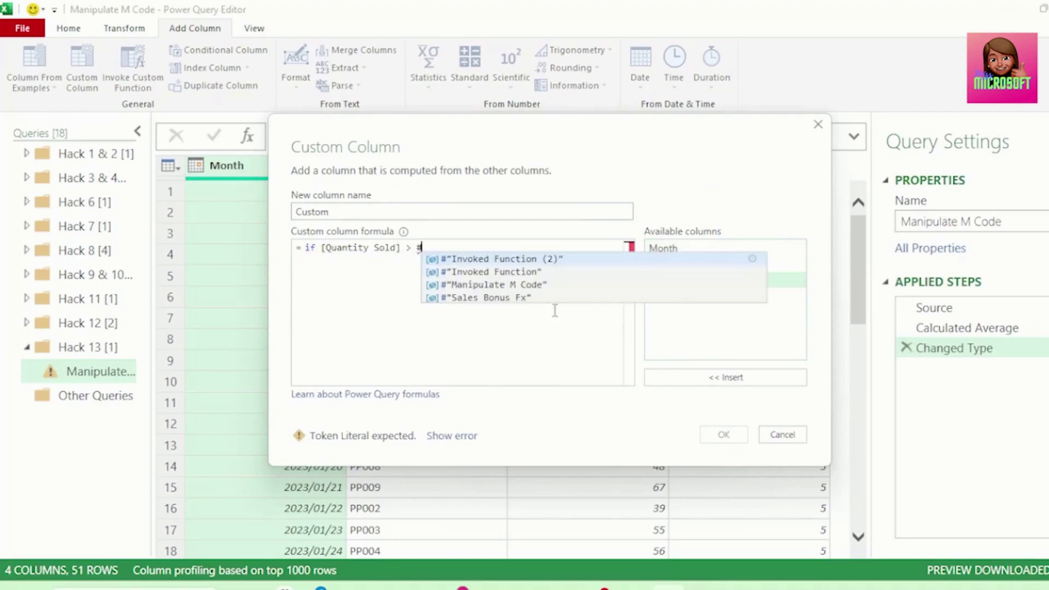
{"action": "key", "text": "Caps_Lock"}
{"action": "type", "text": "\"C"}
{"action": "key", "text": "Caps_Lock"}
{"action": "type", "text": "a"}
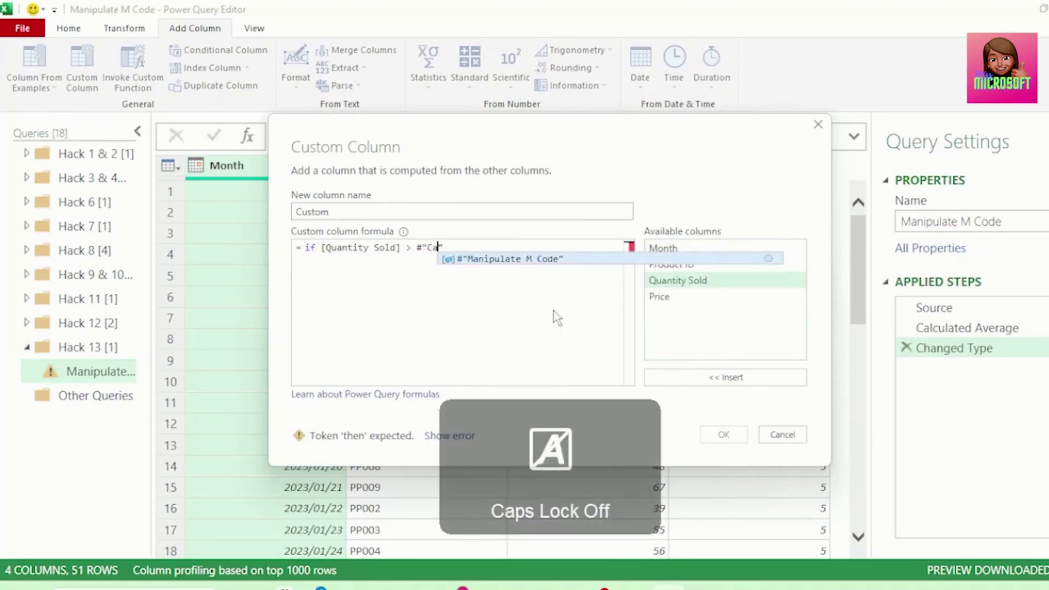
{"action": "type", "text": "lculated Average"}
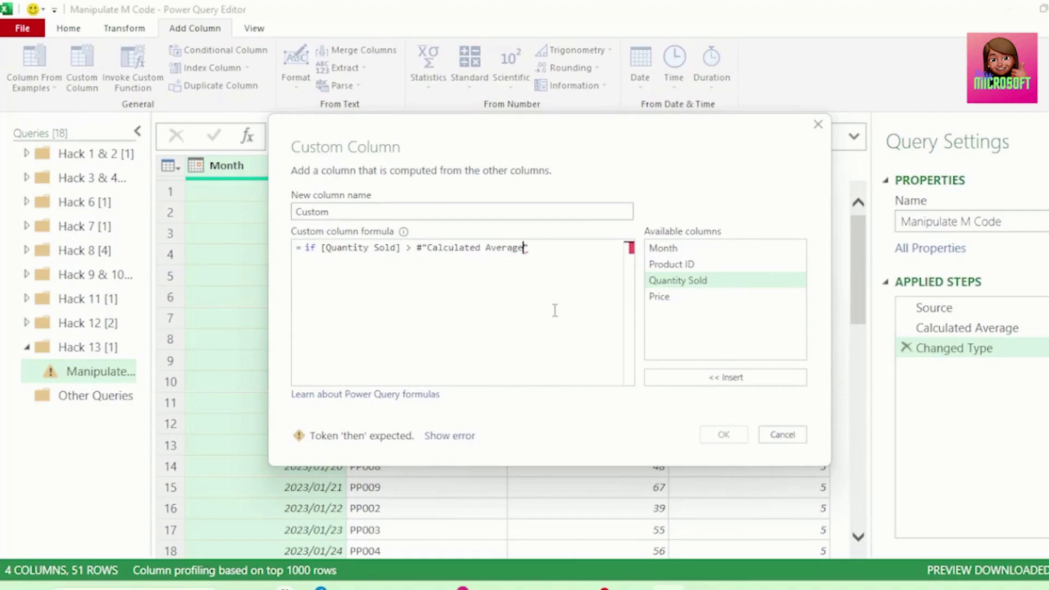
- Complete the custom column formula with then "Yes" else "No" and add the column
{"action": "left_click", "coordinate": [543, 247]}
{"action": "type", "text": "then \"Yes\" else \"N"}
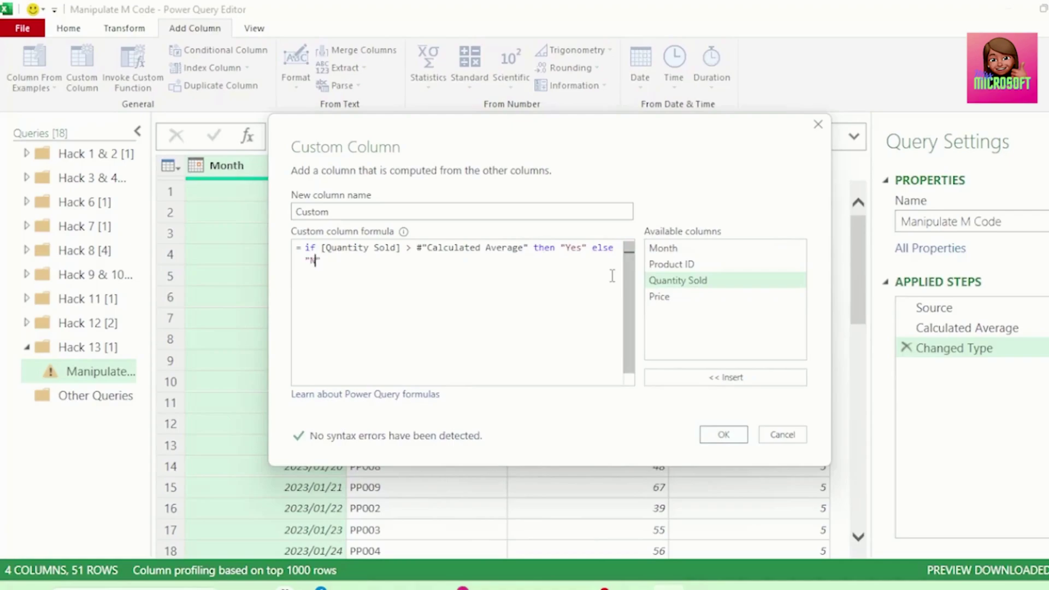
{"action": "type", "text": "o"}
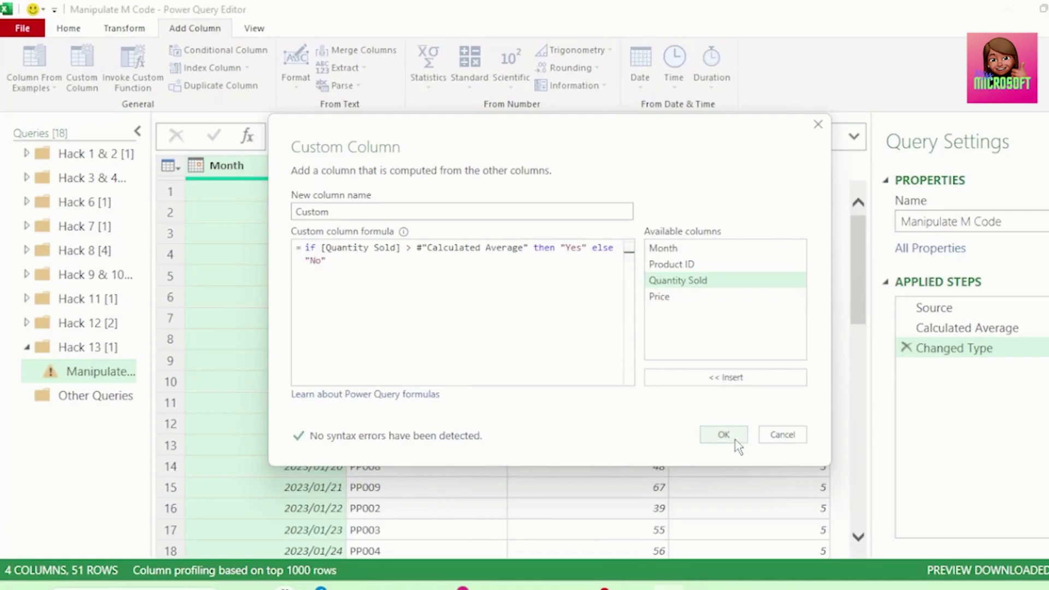
{"action": "left_click", "coordinate": [724, 435]}
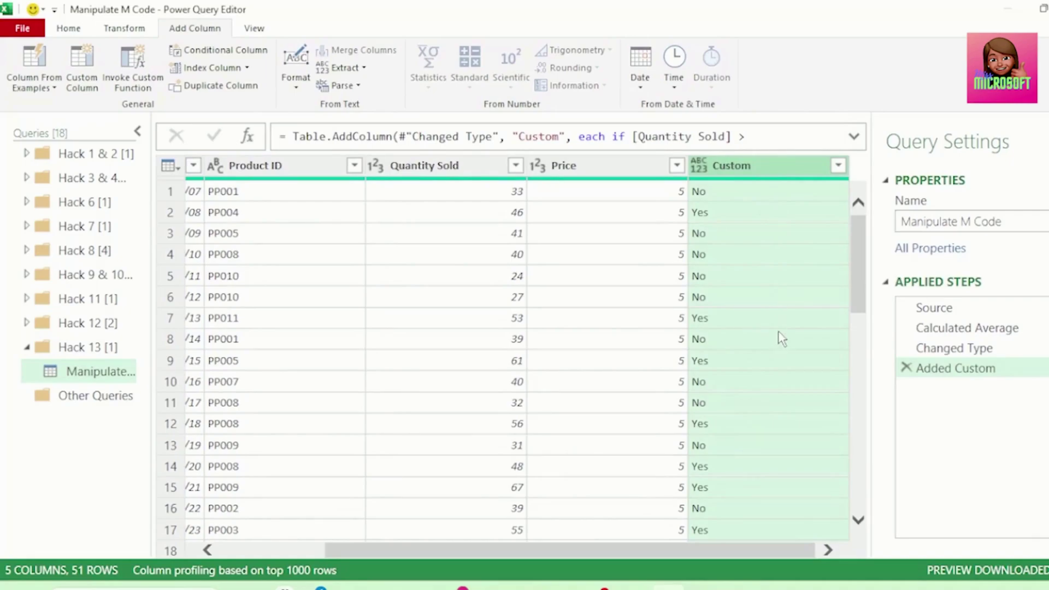
- Filter the Custom column to exclude No and keep only the Yes rows
{"action": "left_click", "coordinate": [838, 165]}
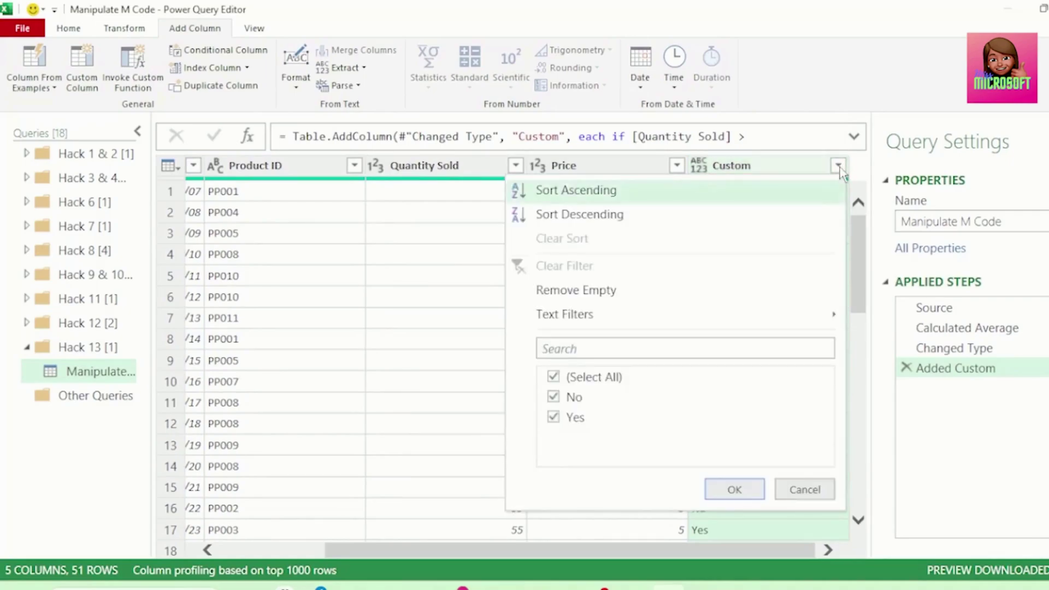
{"action": "left_click", "coordinate": [553, 397]}
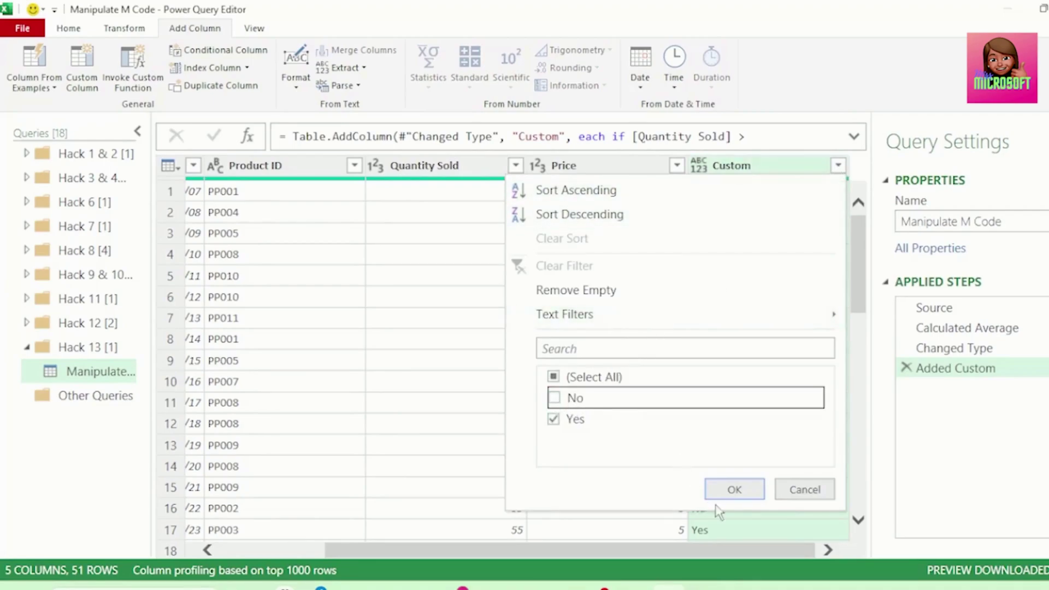
{"action": "left_click", "coordinate": [732, 490]}
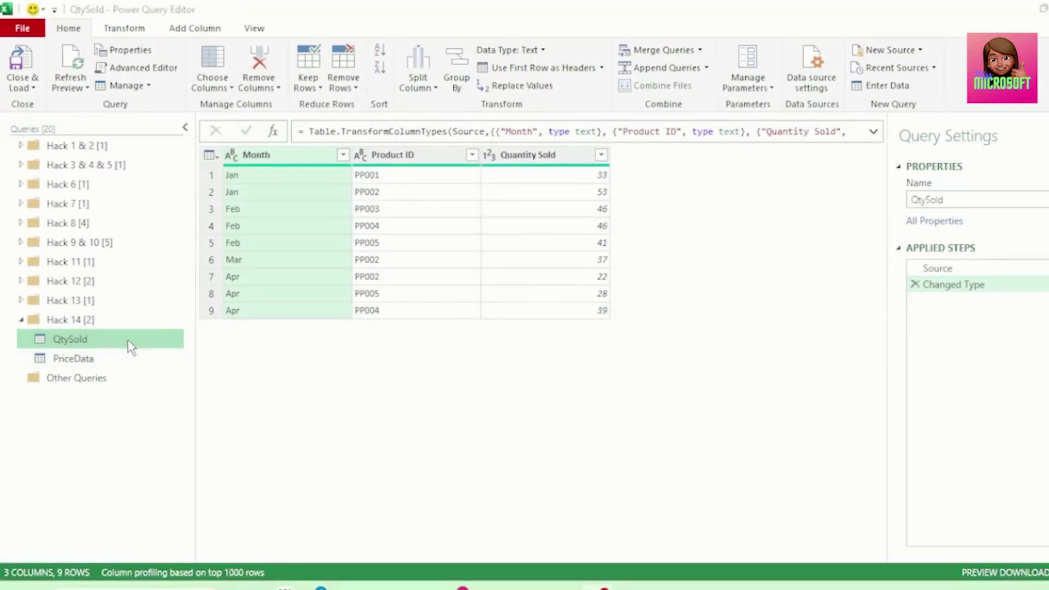
- Review the PriceData query, and merge QtySold with PriceData as a new query, matching on Product ID with a Left Outer join
{"action": "left_click", "coordinate": [91, 359]}
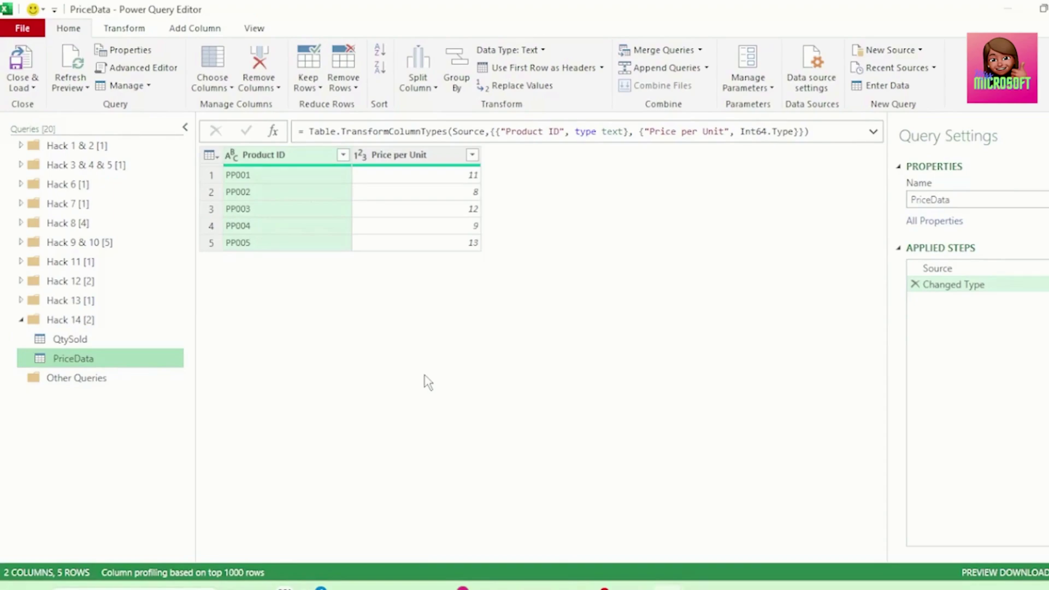
{"action": "left_click", "coordinate": [91, 345]}
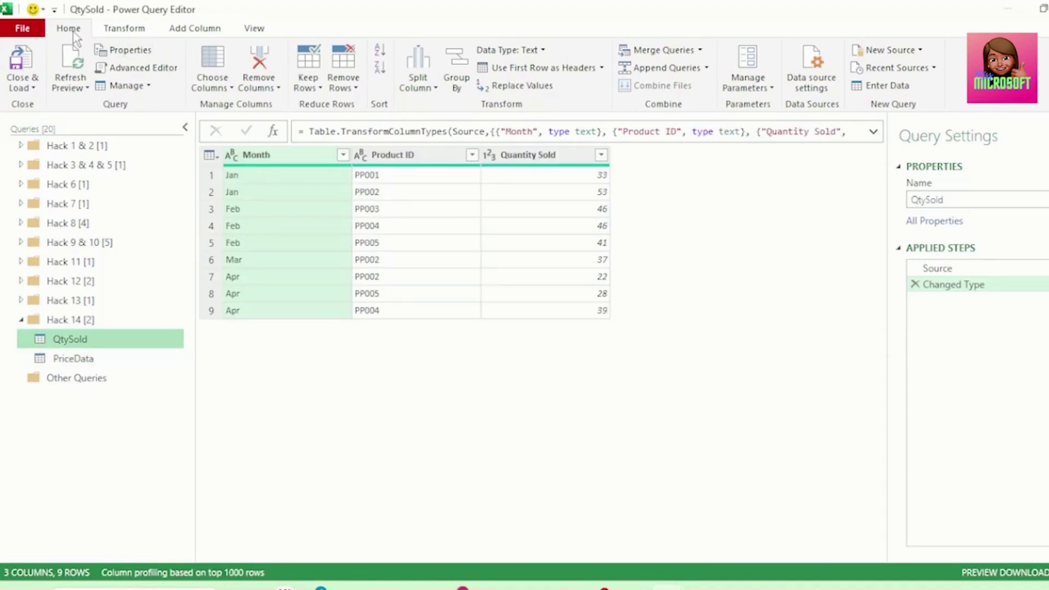
{"action": "left_click", "coordinate": [700, 51]}
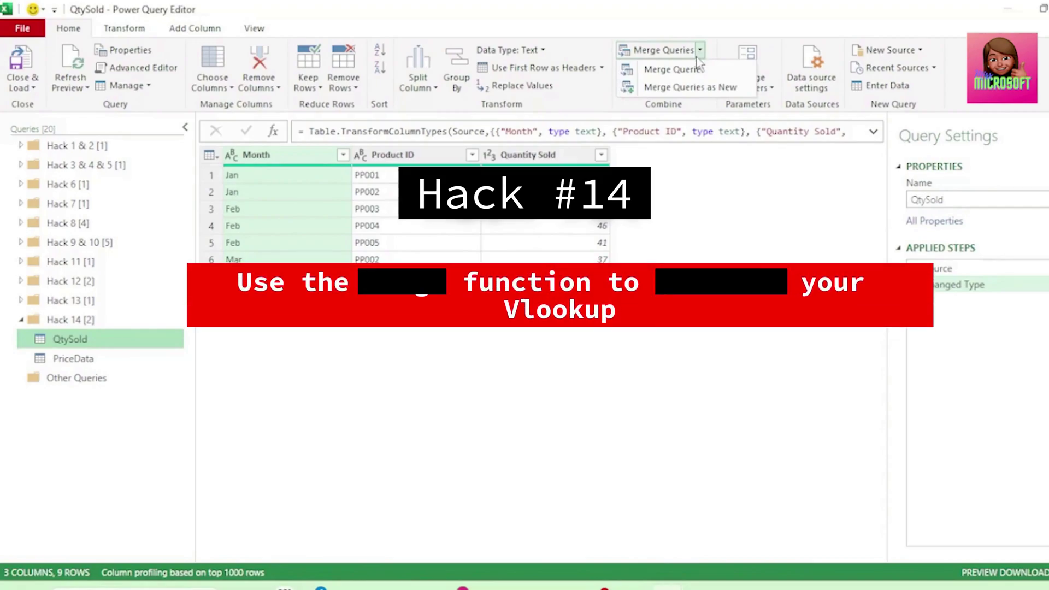
{"action": "left_click", "coordinate": [683, 69]}
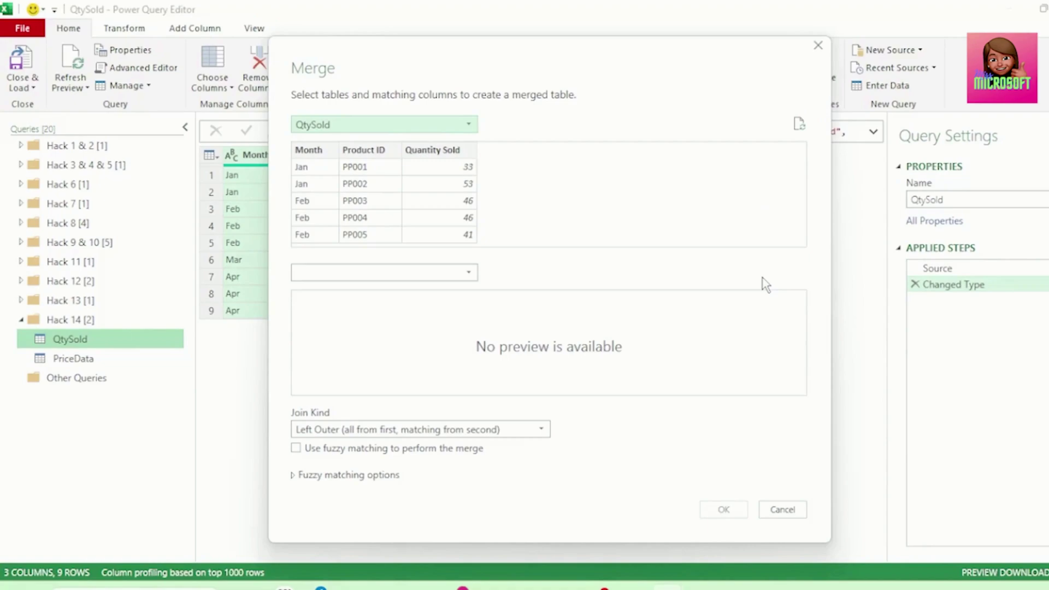
{"action": "left_click", "coordinate": [469, 273]}
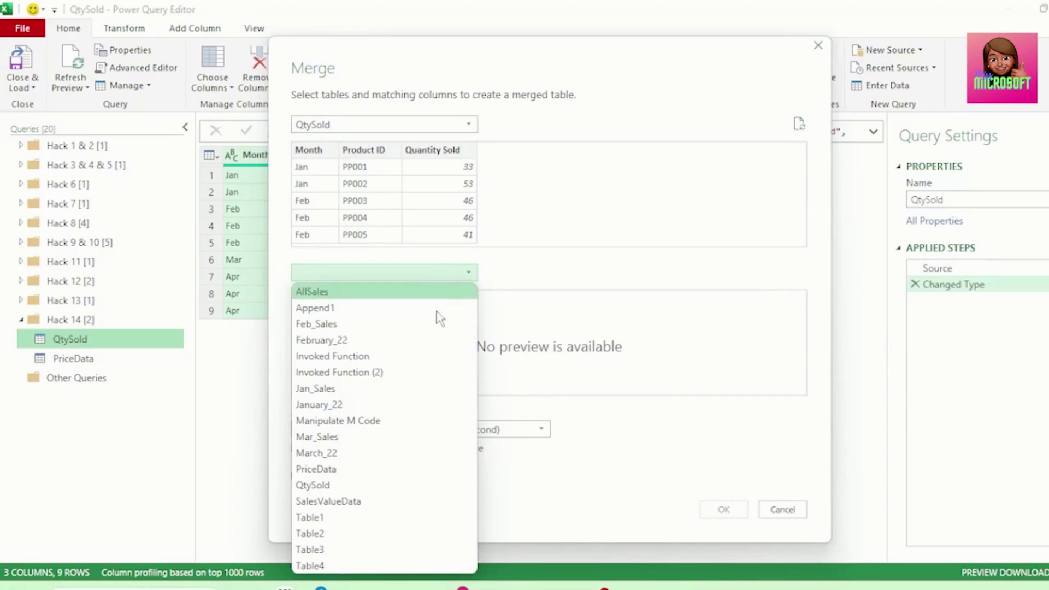
{"action": "left_click", "coordinate": [375, 471]}
{"action": "left_click", "coordinate": [383, 154]}
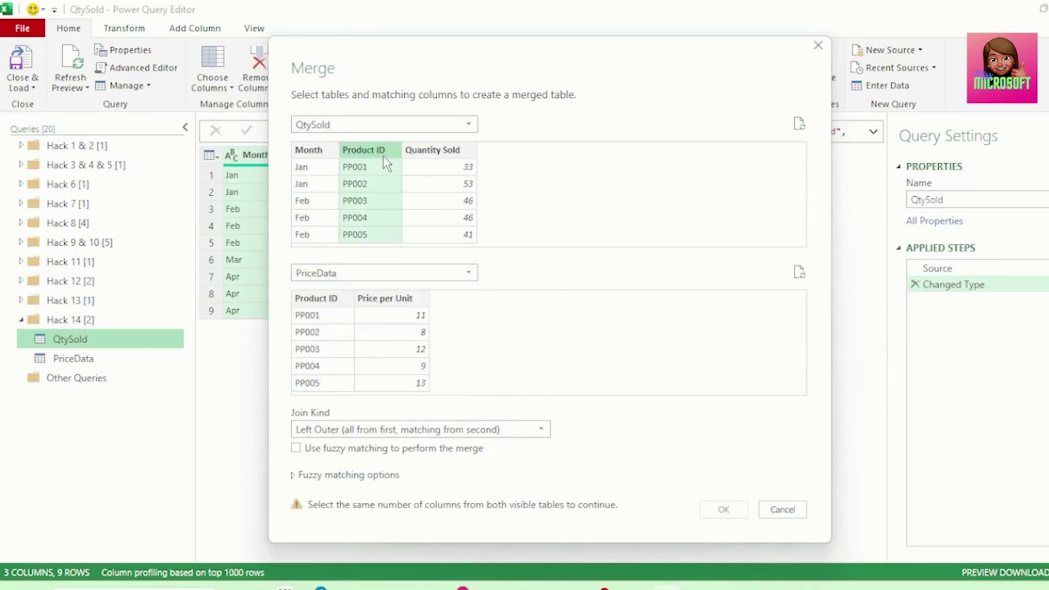
{"action": "left_click", "coordinate": [335, 304]}
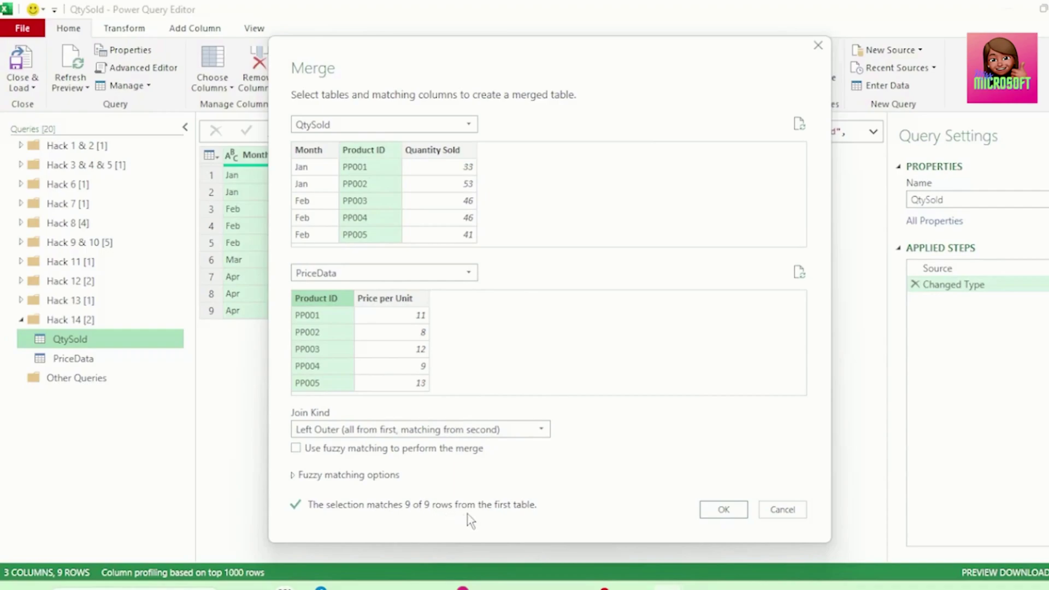
{"action": "left_click", "coordinate": [714, 517]}
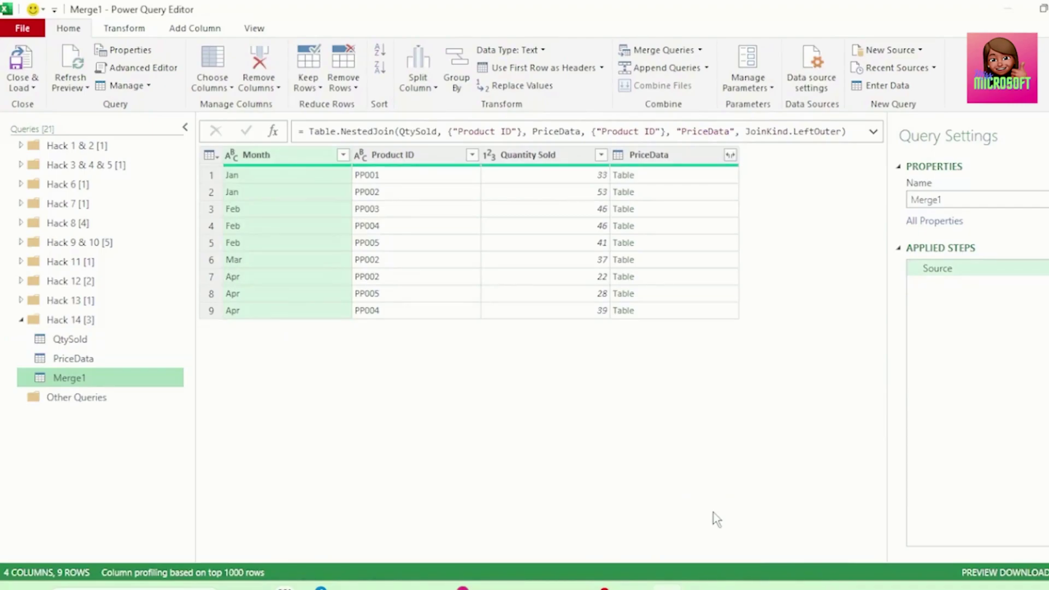
- Expand the PriceData column of the merged query to include only Price per Unit
{"action": "left_click", "coordinate": [731, 155]}
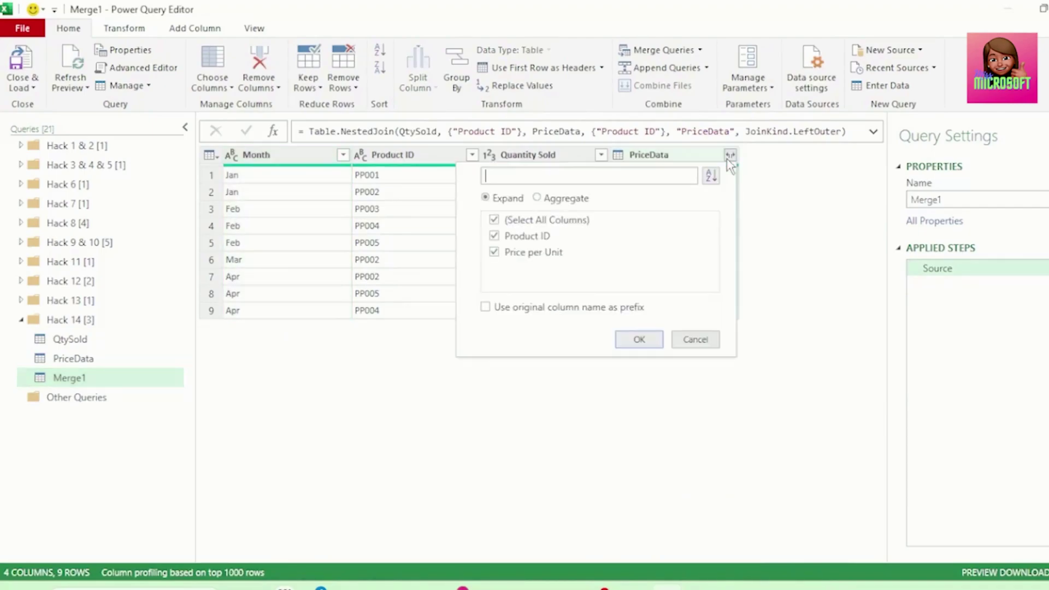
{"action": "left_click", "coordinate": [495, 220]}
{"action": "left_click", "coordinate": [499, 258]}
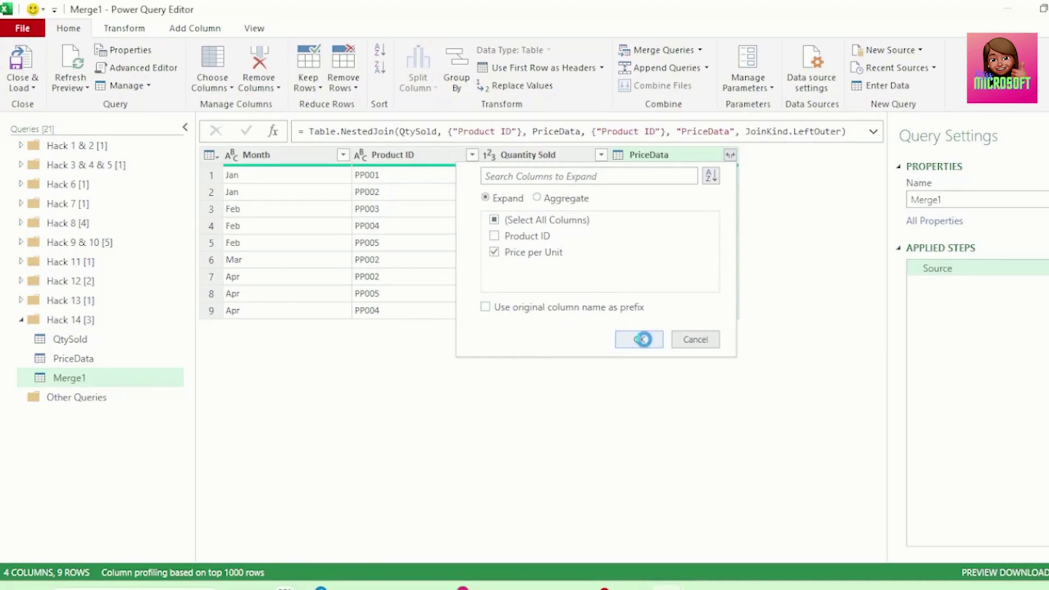
{"action": "left_click", "coordinate": [645, 341]}
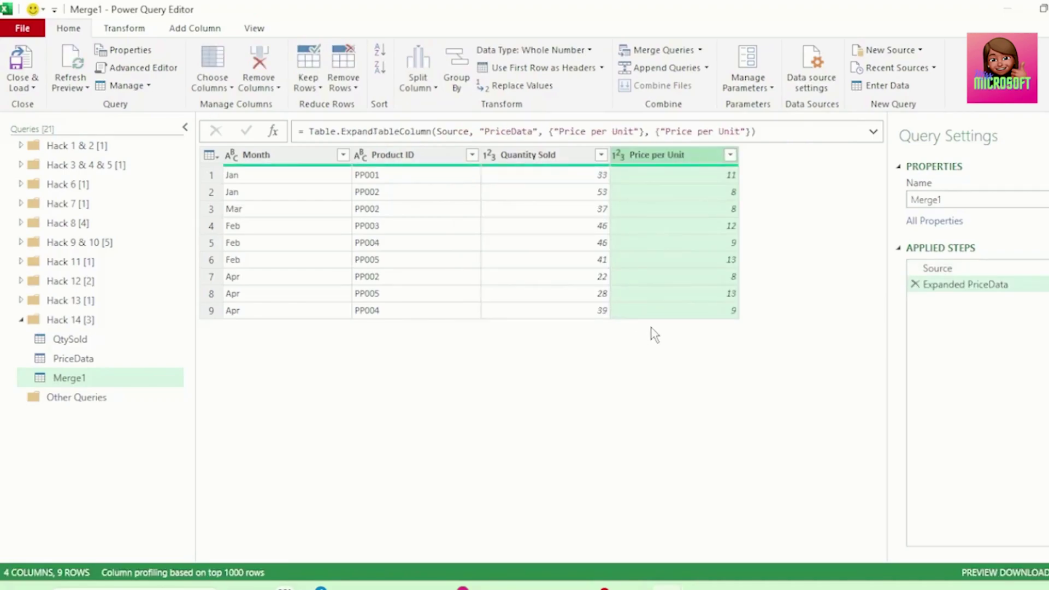
- Add a column that multiplies Quantity Sold by Price per Unit in the merged query
{"action": "left_click", "coordinate": [546, 157]}
{"action": "left_click", "coordinate": [662, 156], "text": "ctrl"}
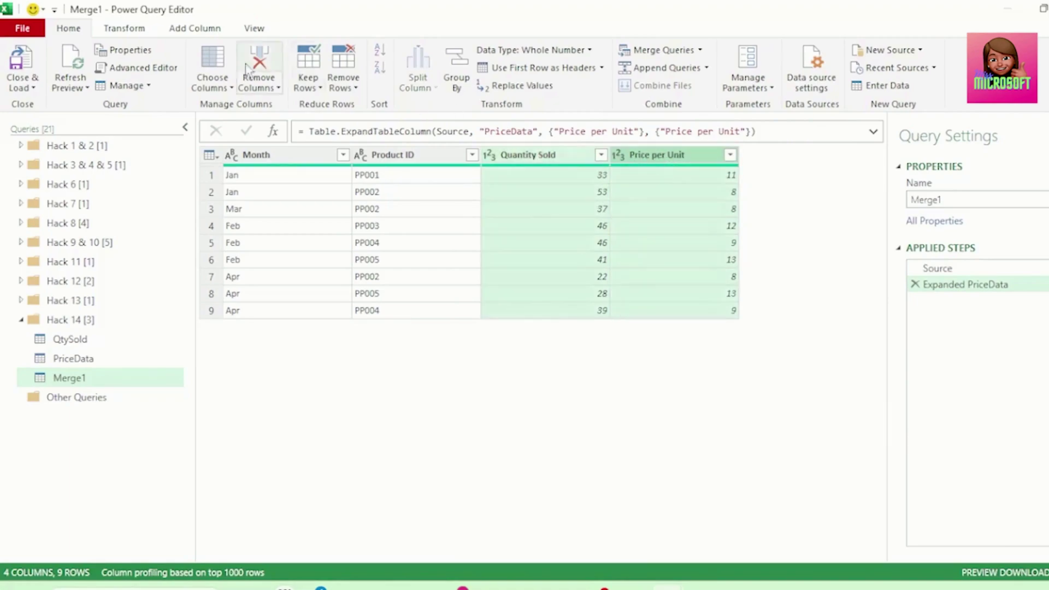
{"action": "left_click", "coordinate": [195, 28]}
{"action": "left_click", "coordinate": [465, 85]}
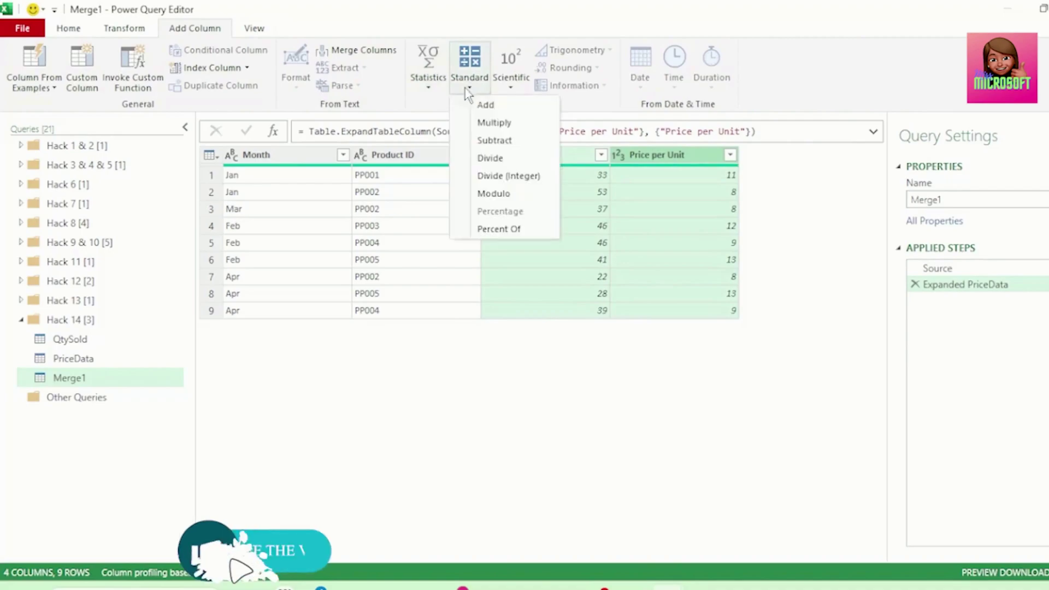
{"action": "left_click", "coordinate": [495, 122]}
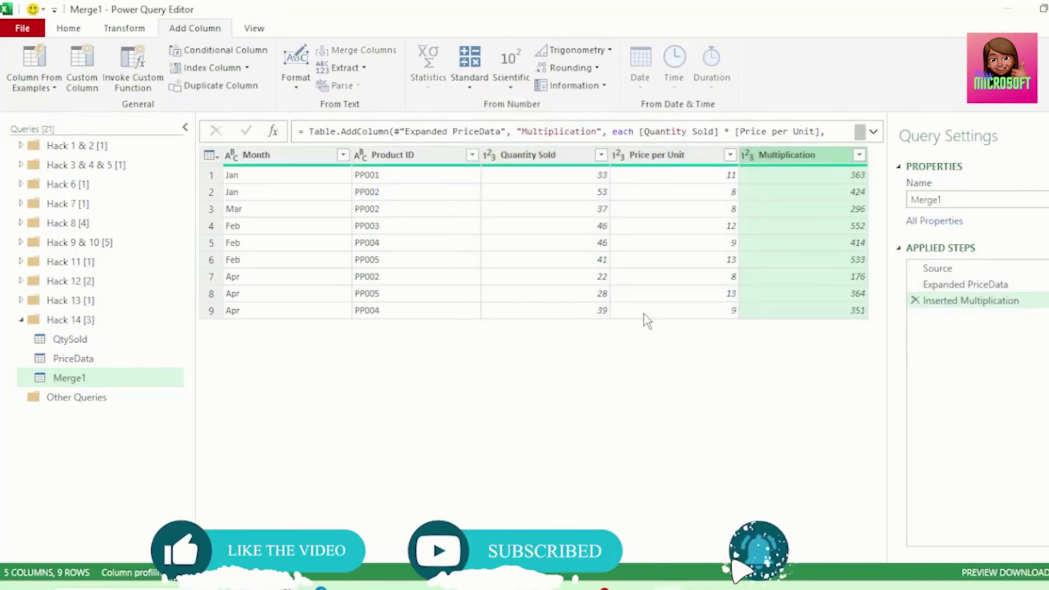